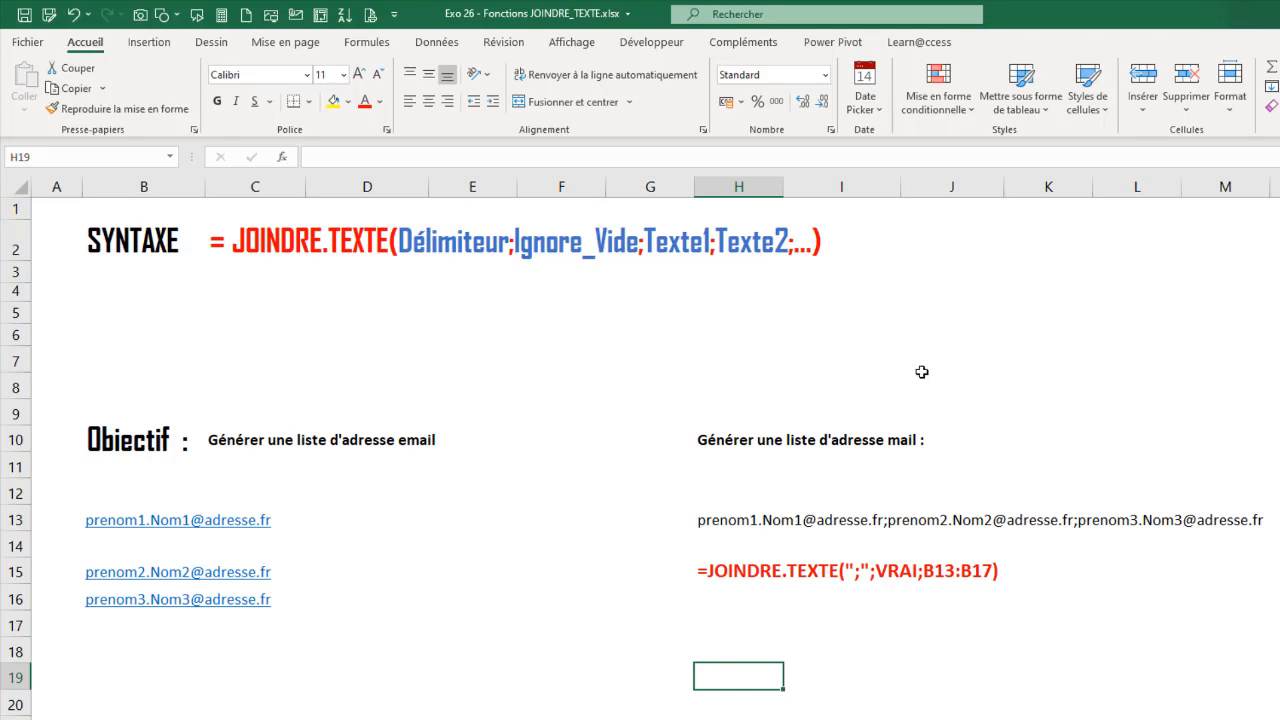
- Start a JOINDRE.TEXTE formula in cell H18 with ";" as the delimiter
{"action": "left_click", "coordinate": [716, 648]}
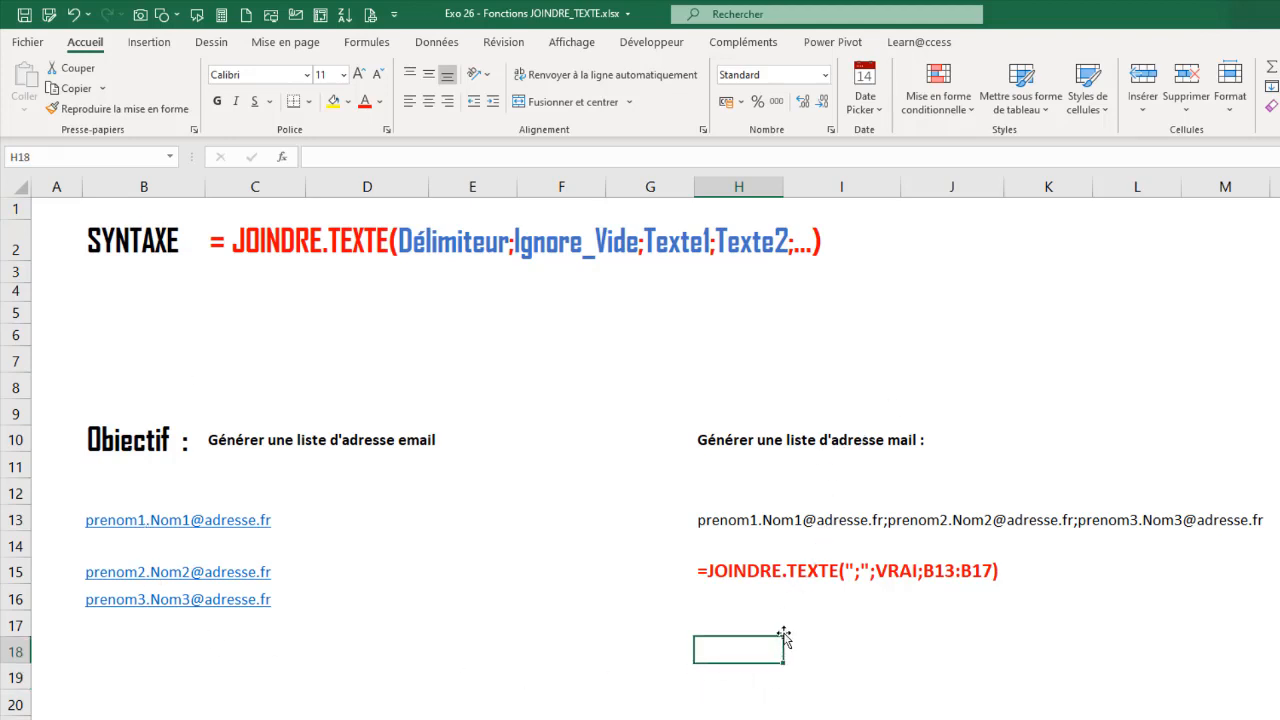
{"action": "left_click", "coordinate": [741, 625]}
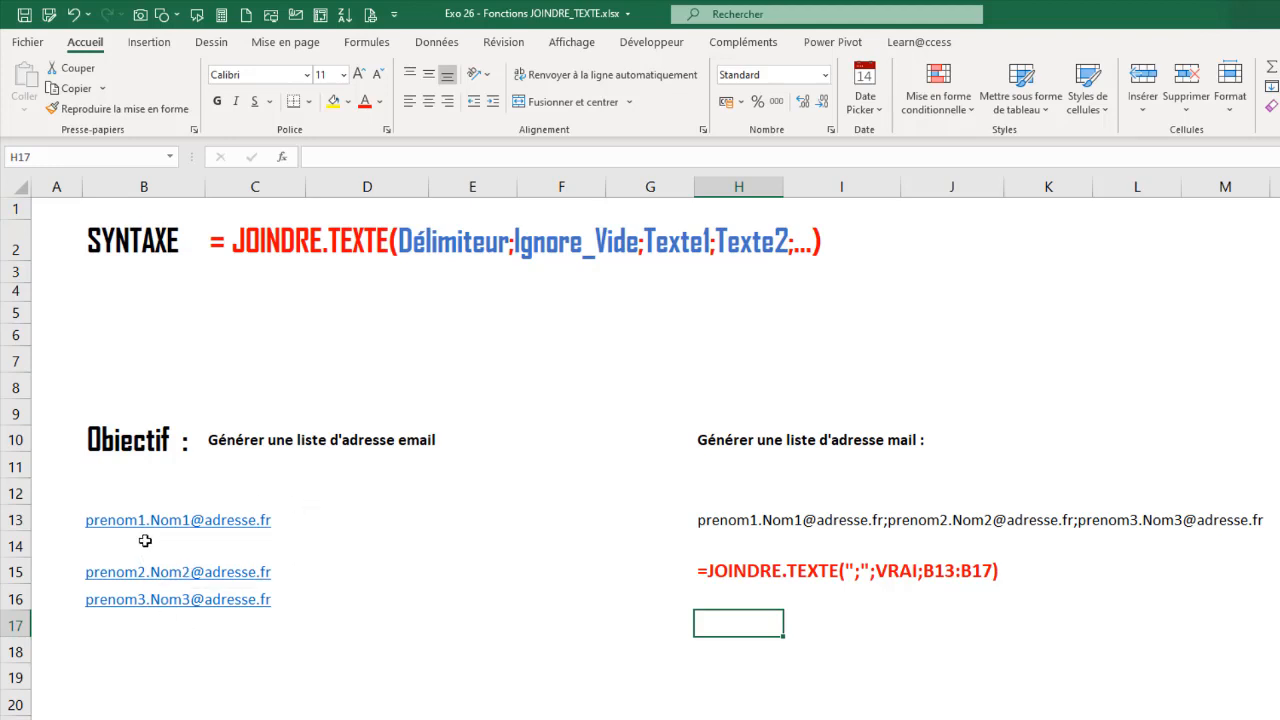
{"action": "left_click", "coordinate": [720, 646]}
{"action": "type", "text": "="}
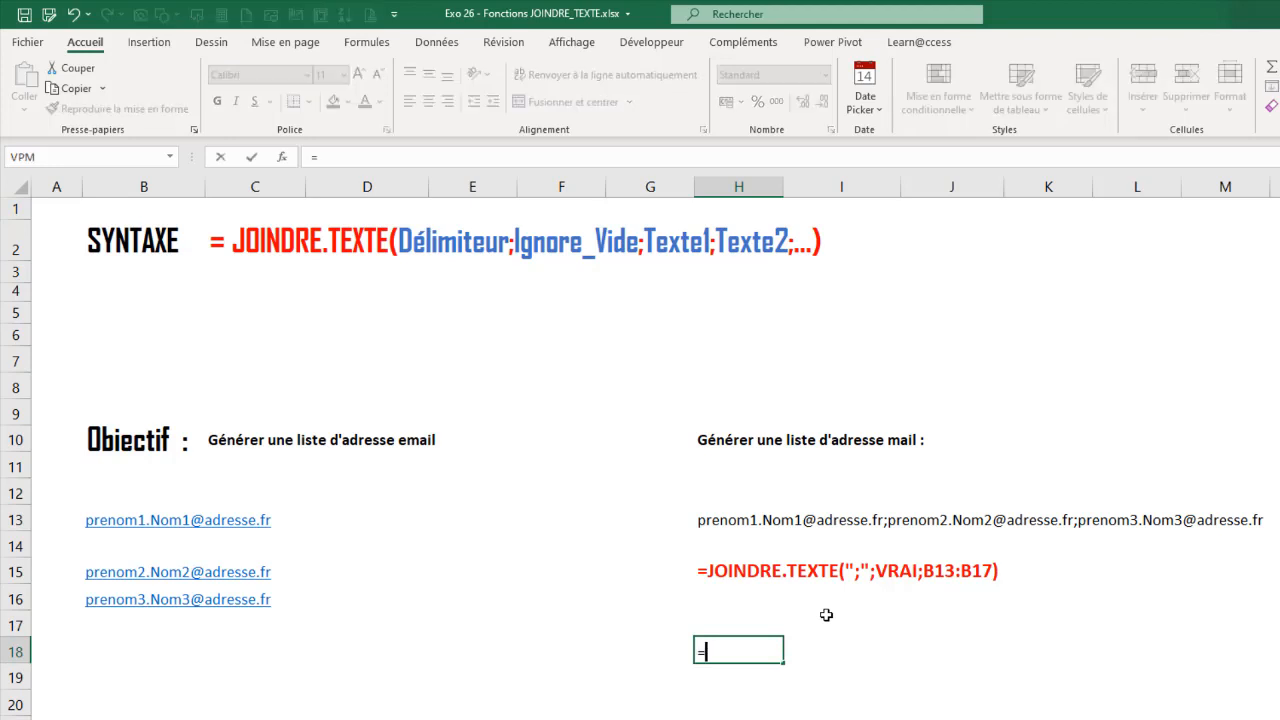
{"action": "type", "text": "joi"}
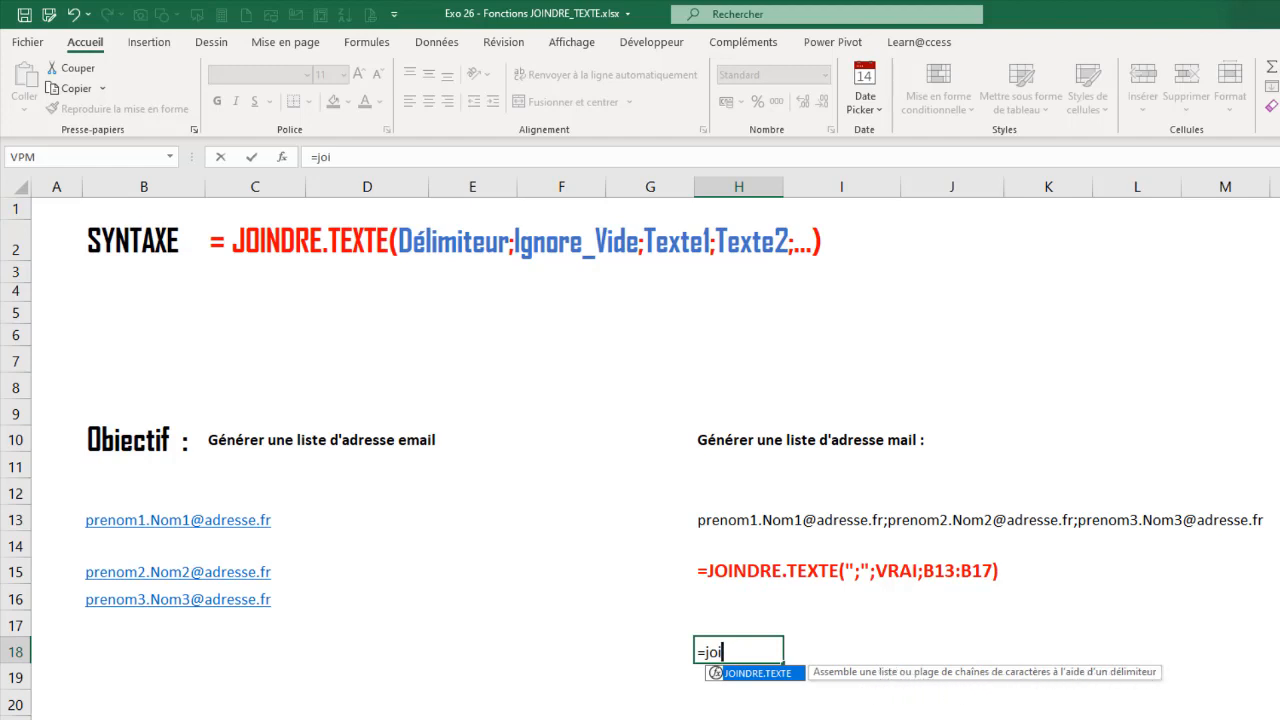
{"action": "double_click", "coordinate": [734, 674]}
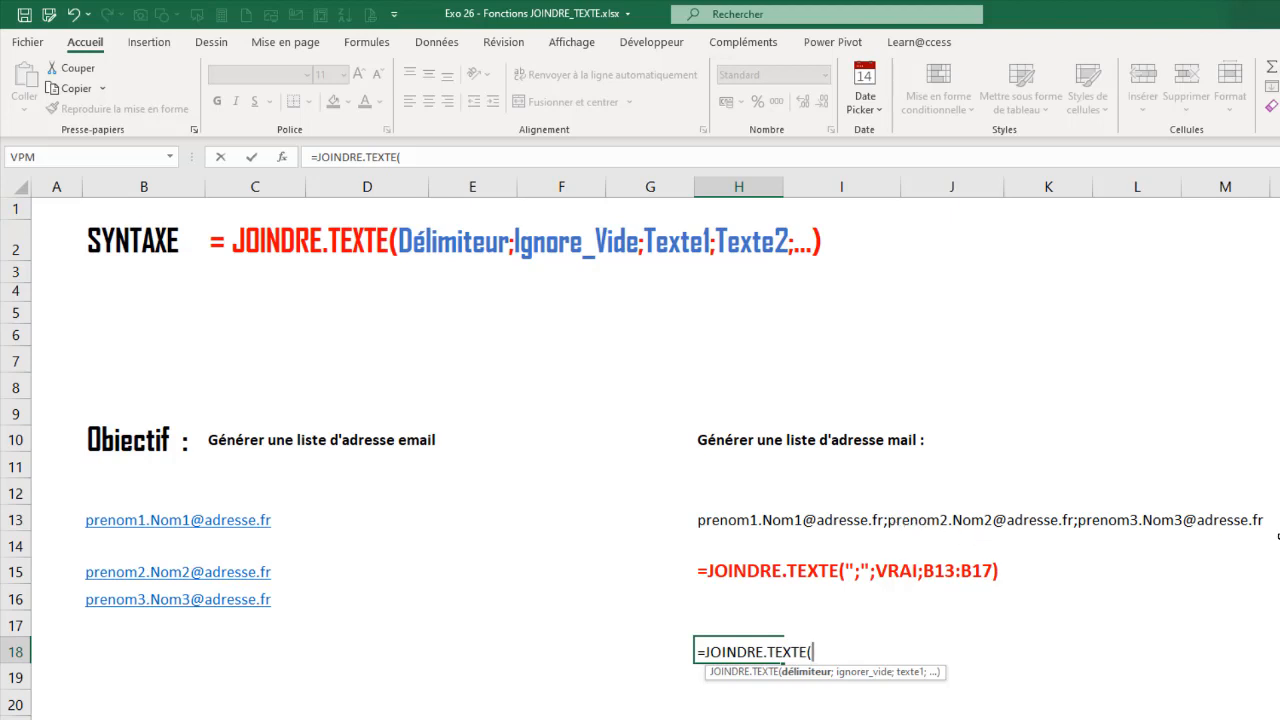
{"action": "type", "text": "\""}
{"action": "type", "text": ";\";"}
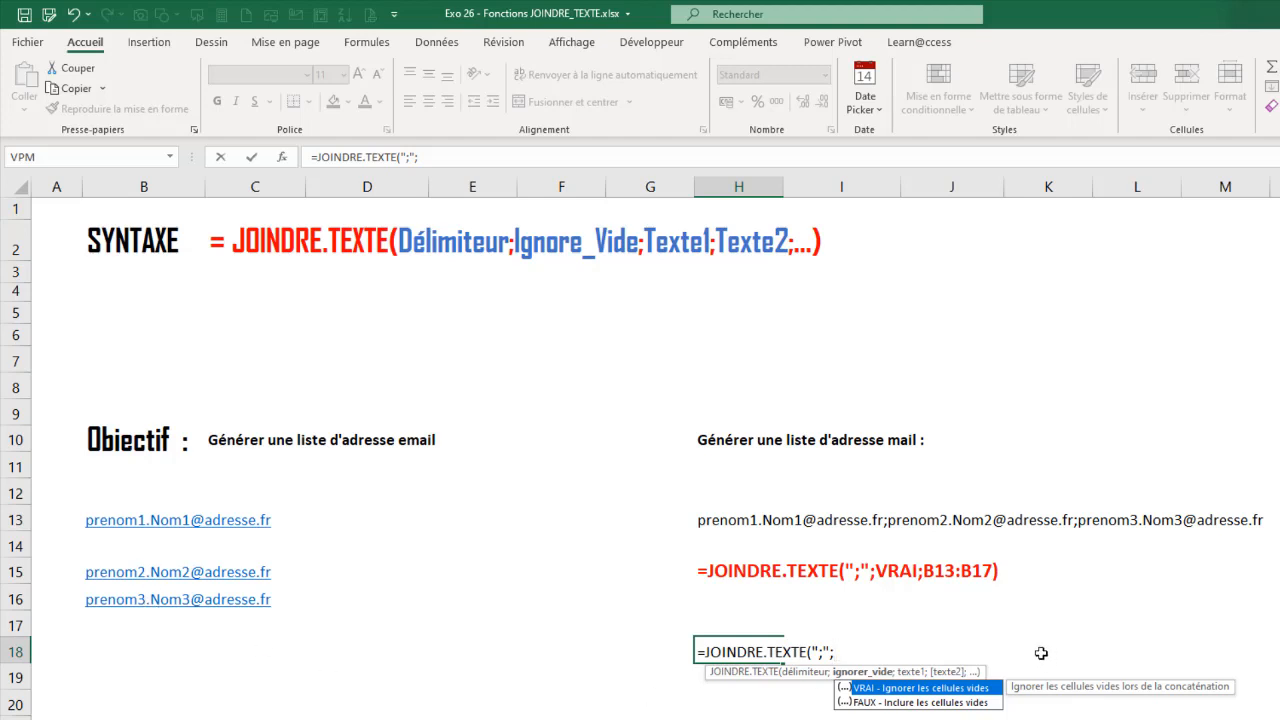
- Complete the H18 formula with VRAI to ignore empty cells and the absolute range $B$13:$B$20
{"action": "double_click", "coordinate": [915, 689]}
{"action": "key", "text": "Return"}
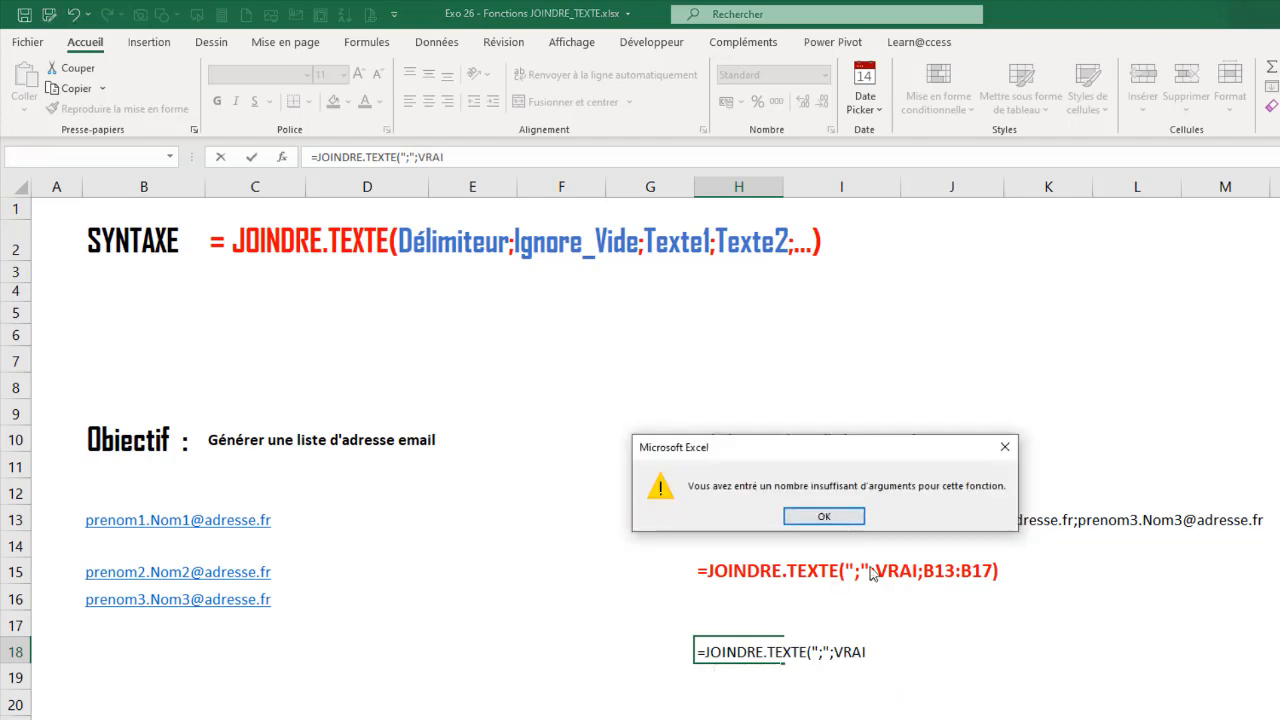
{"action": "left_click", "coordinate": [824, 516]}
{"action": "left_click", "coordinate": [875, 650]}
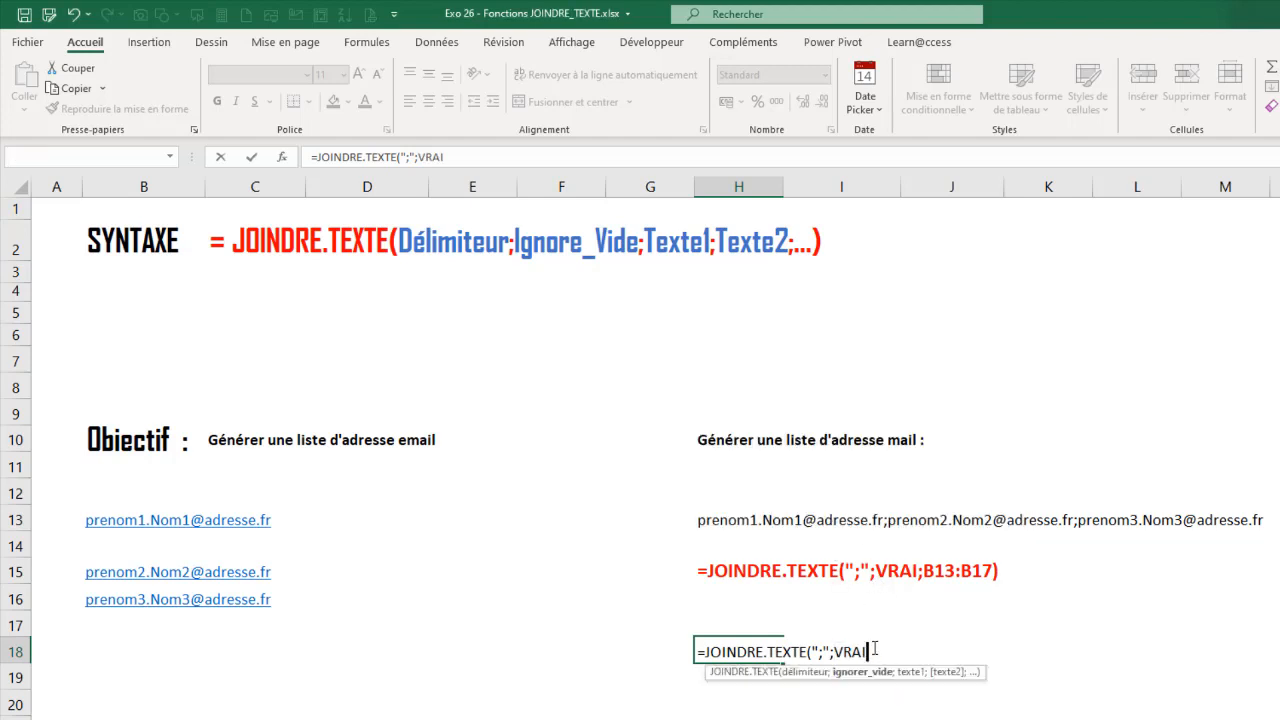
{"action": "type", "text": ";"}
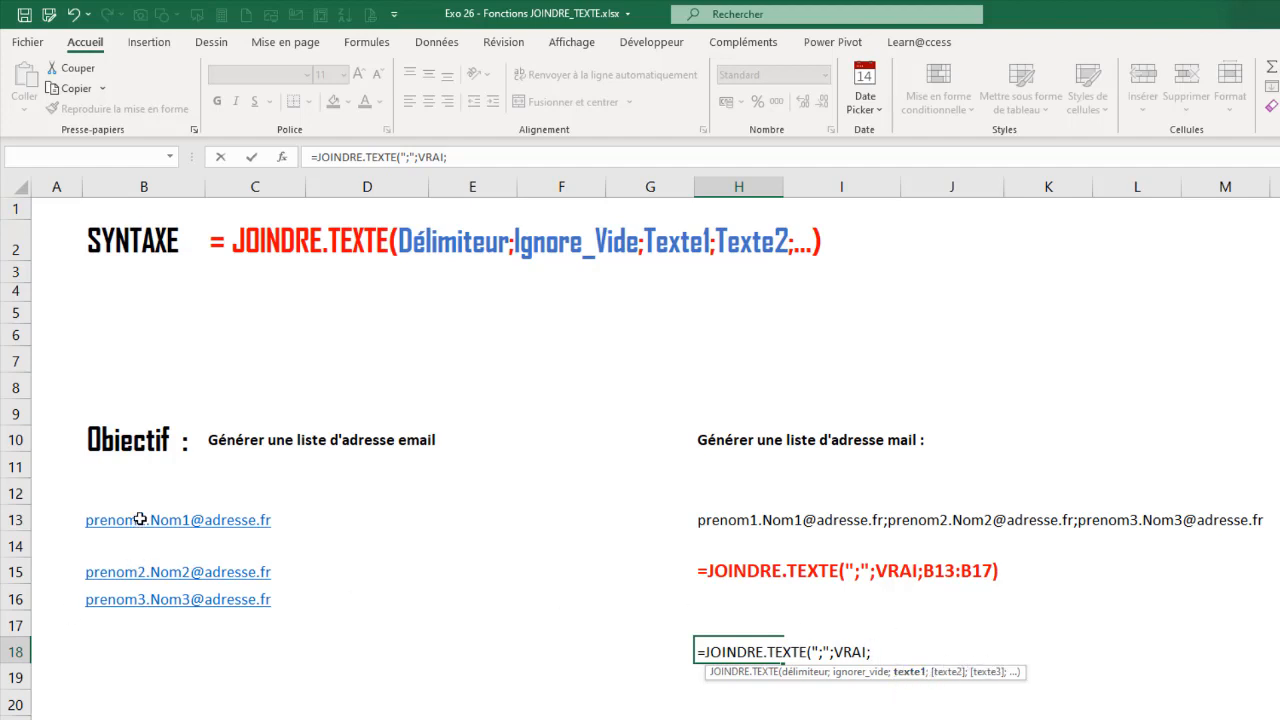
{"action": "left_click_drag", "start_coordinate": [137, 517], "coordinate": [150, 700]}
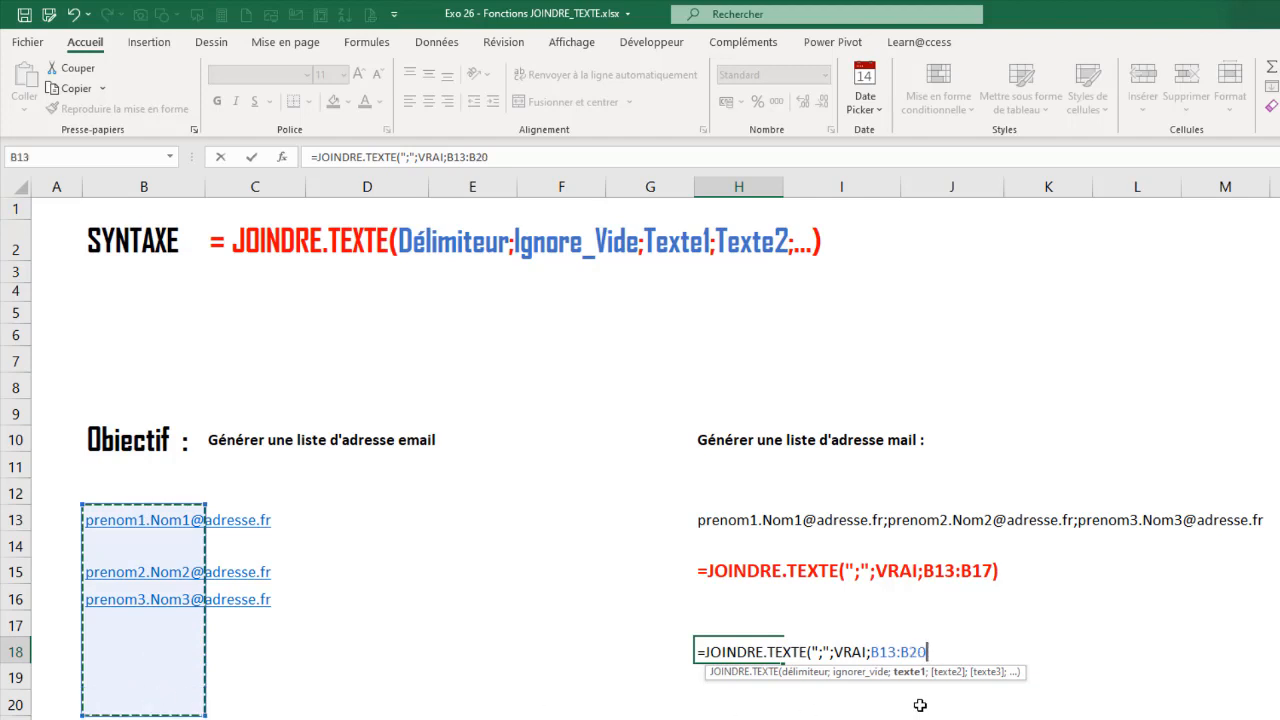
{"action": "key", "text": "F4"}
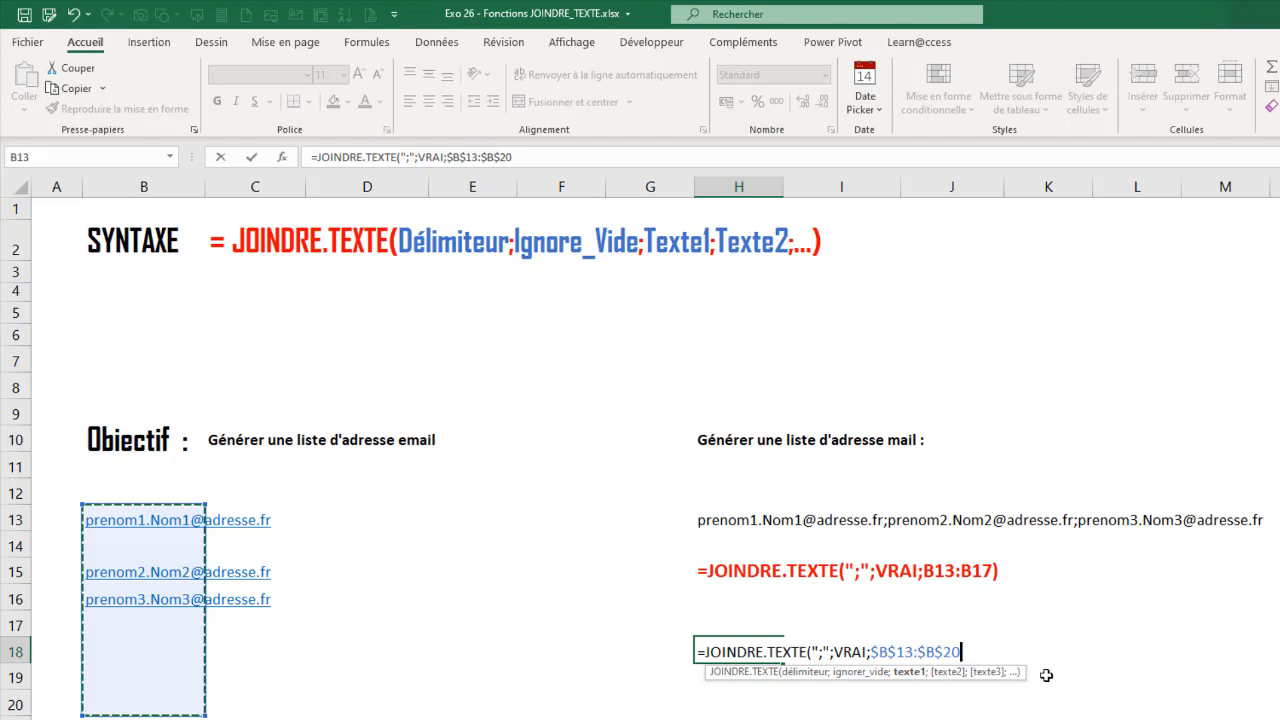
{"action": "type", "text": ")"}
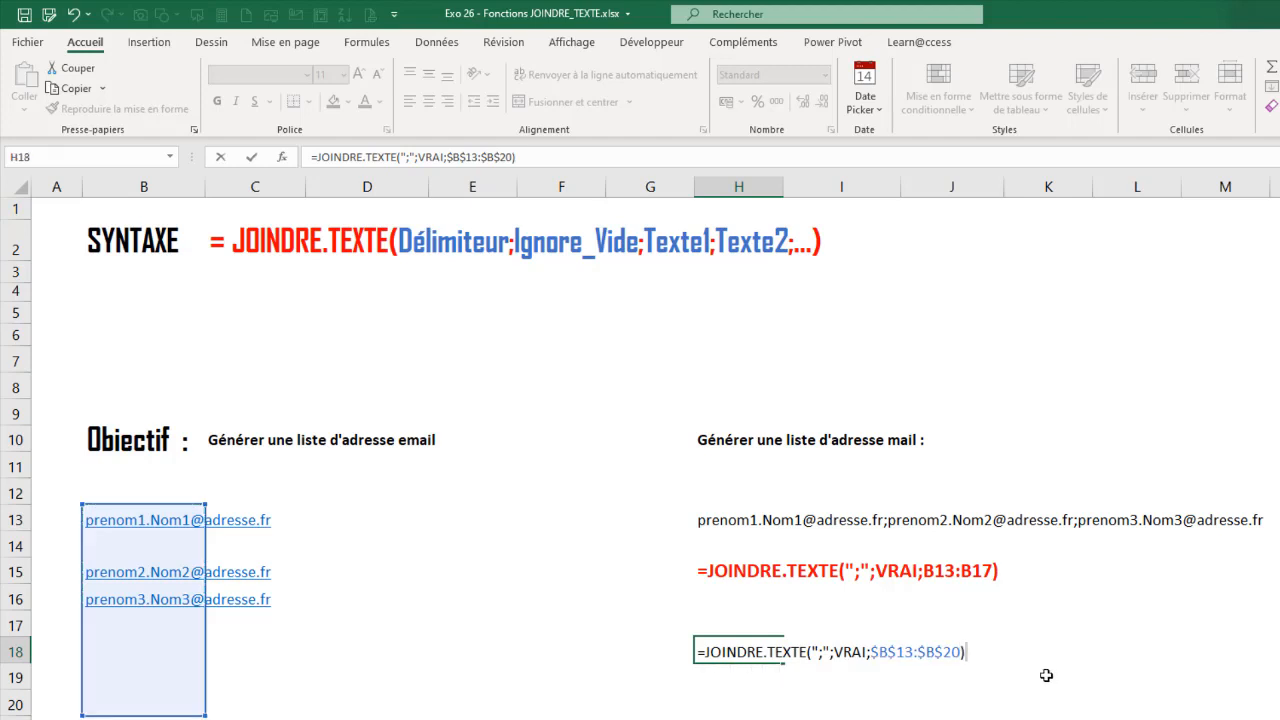
{"action": "key", "text": "Return"}
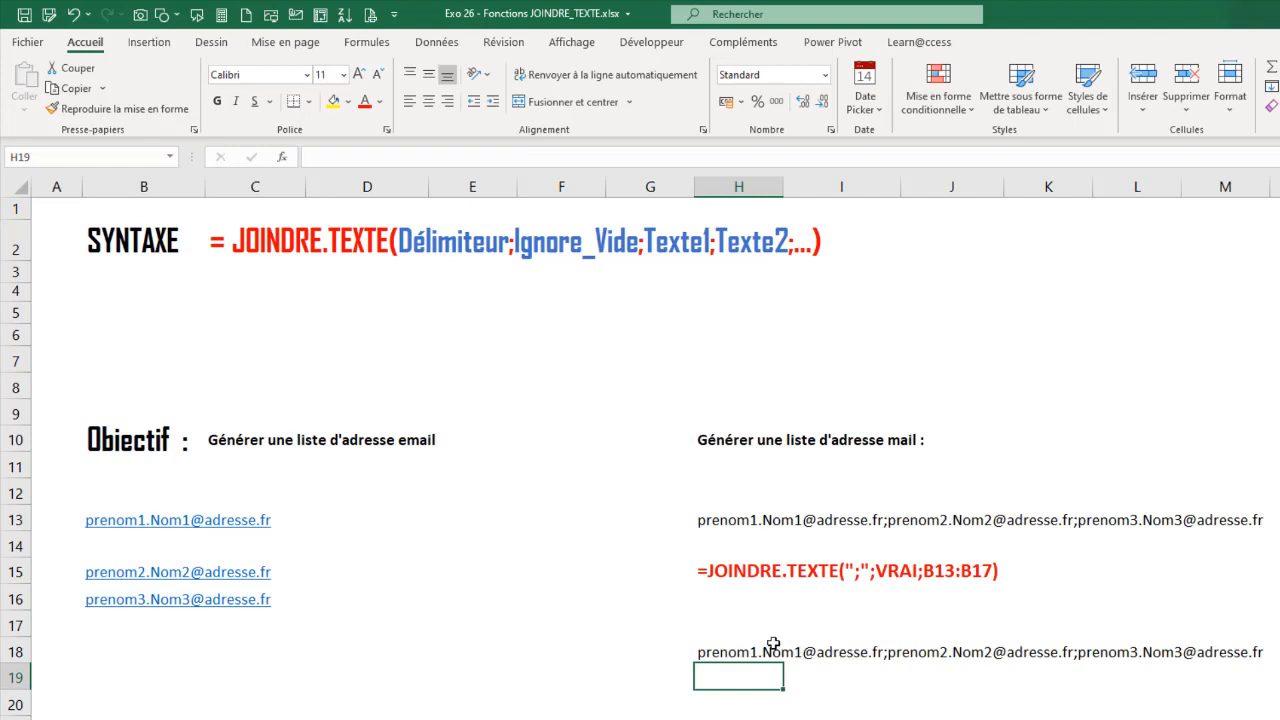
{"action": "left_click", "coordinate": [737, 646]}
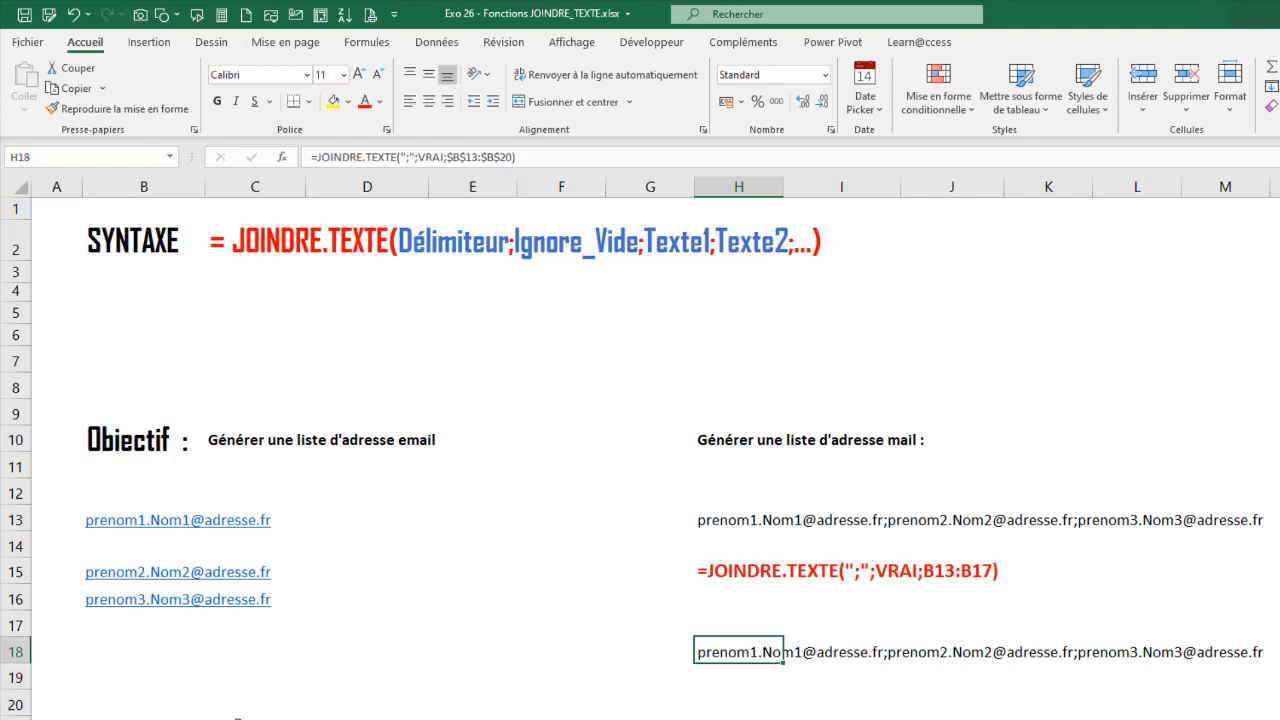
- Add another sample e-mail address in cell B18 and check the joined list in H18
{"action": "left_click_drag", "start_coordinate": [169, 656], "coordinate": [160, 632]}
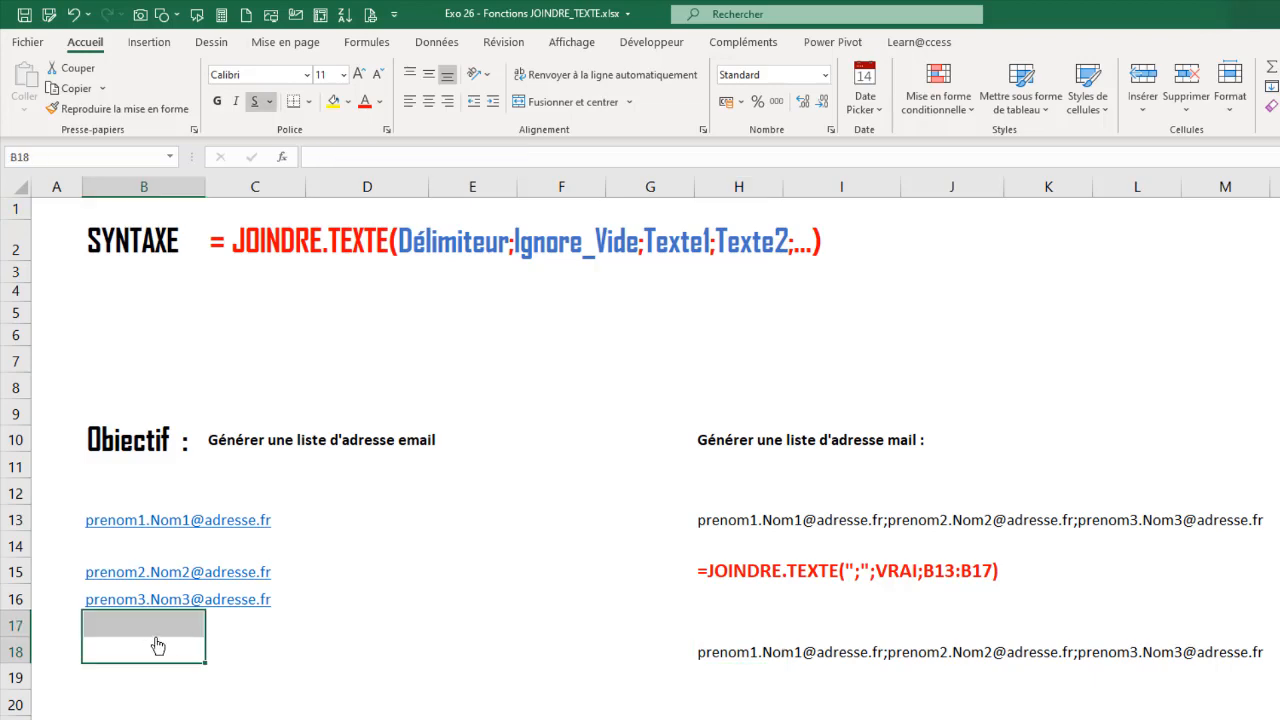
{"action": "left_click", "coordinate": [158, 645]}
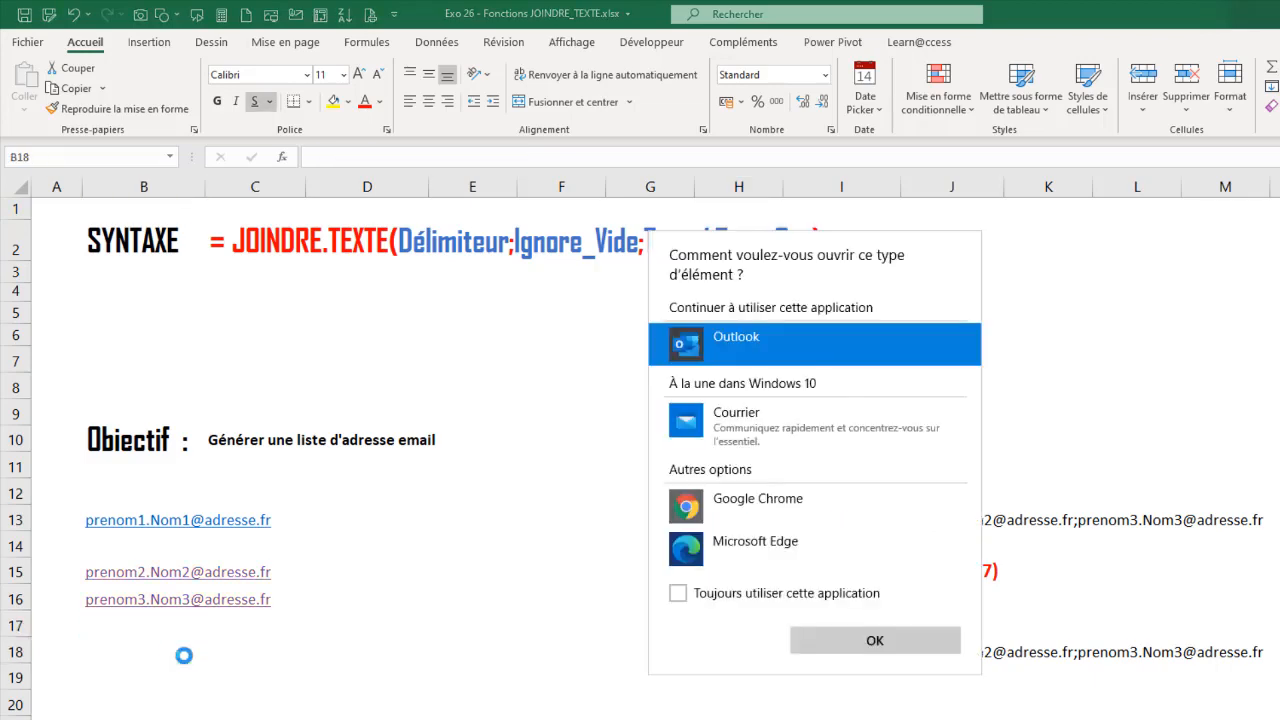
{"action": "left_click", "coordinate": [127, 655]}
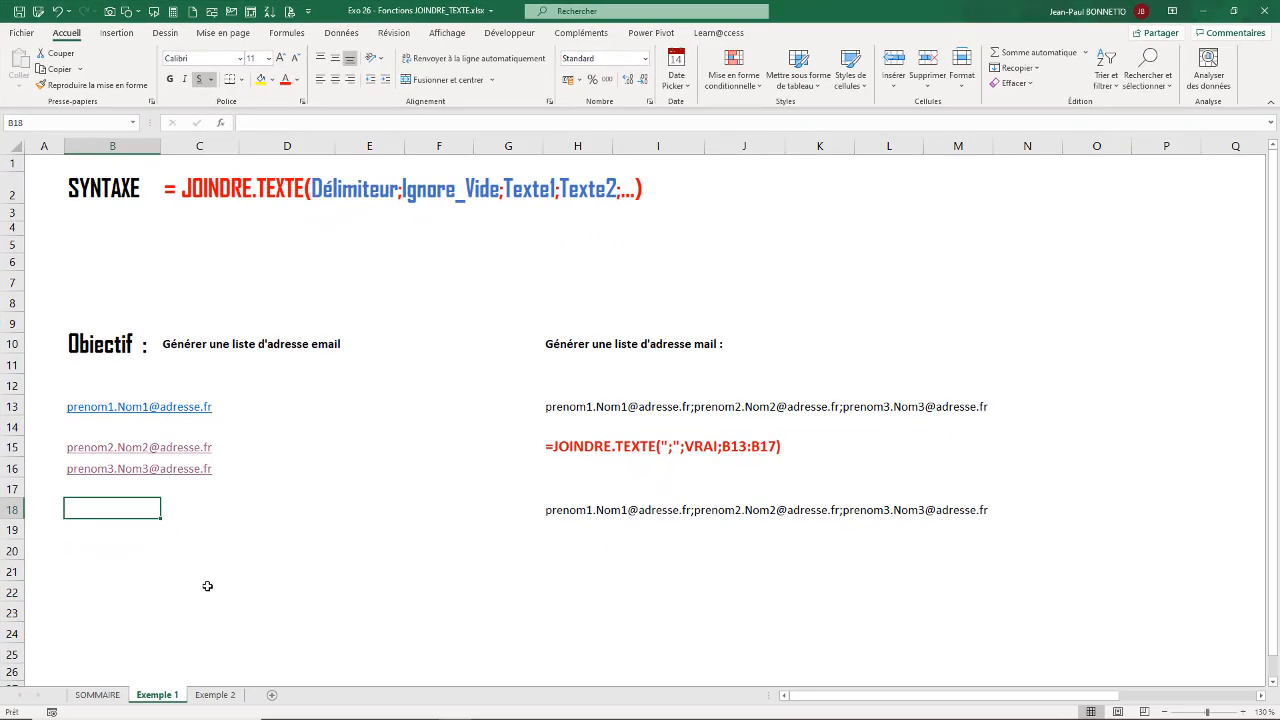
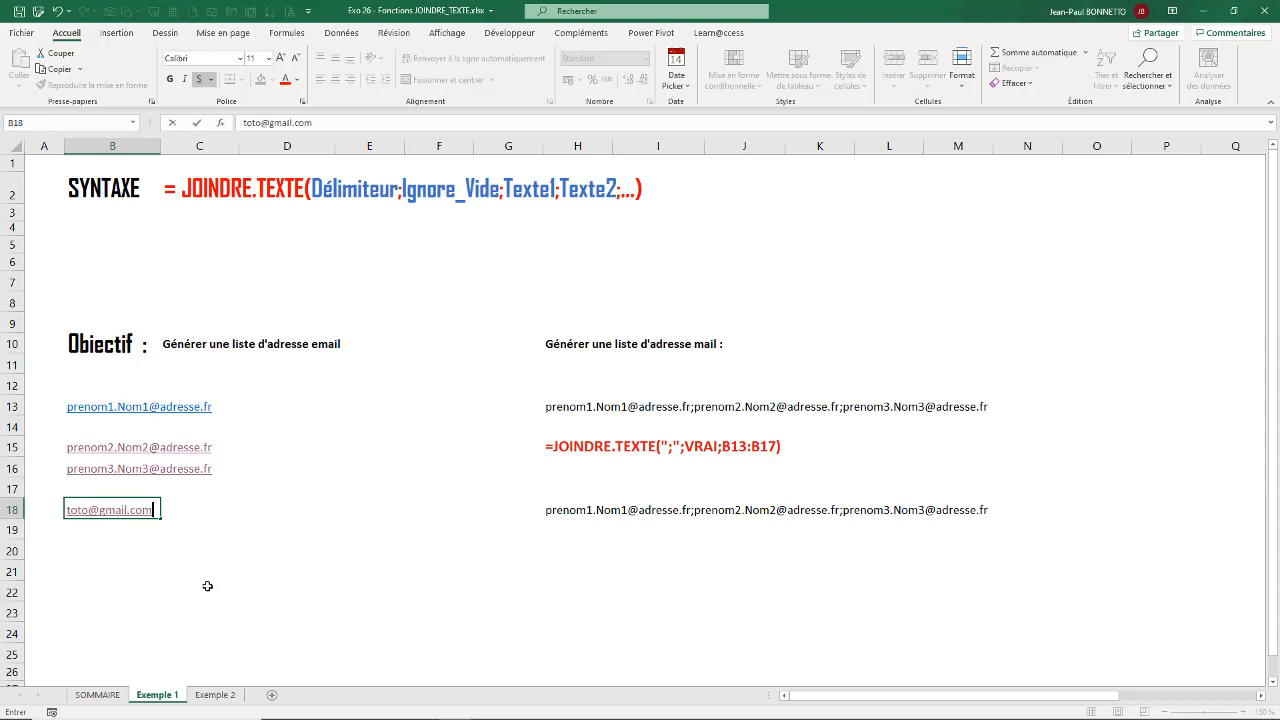
{"action": "key", "text": "Return"}
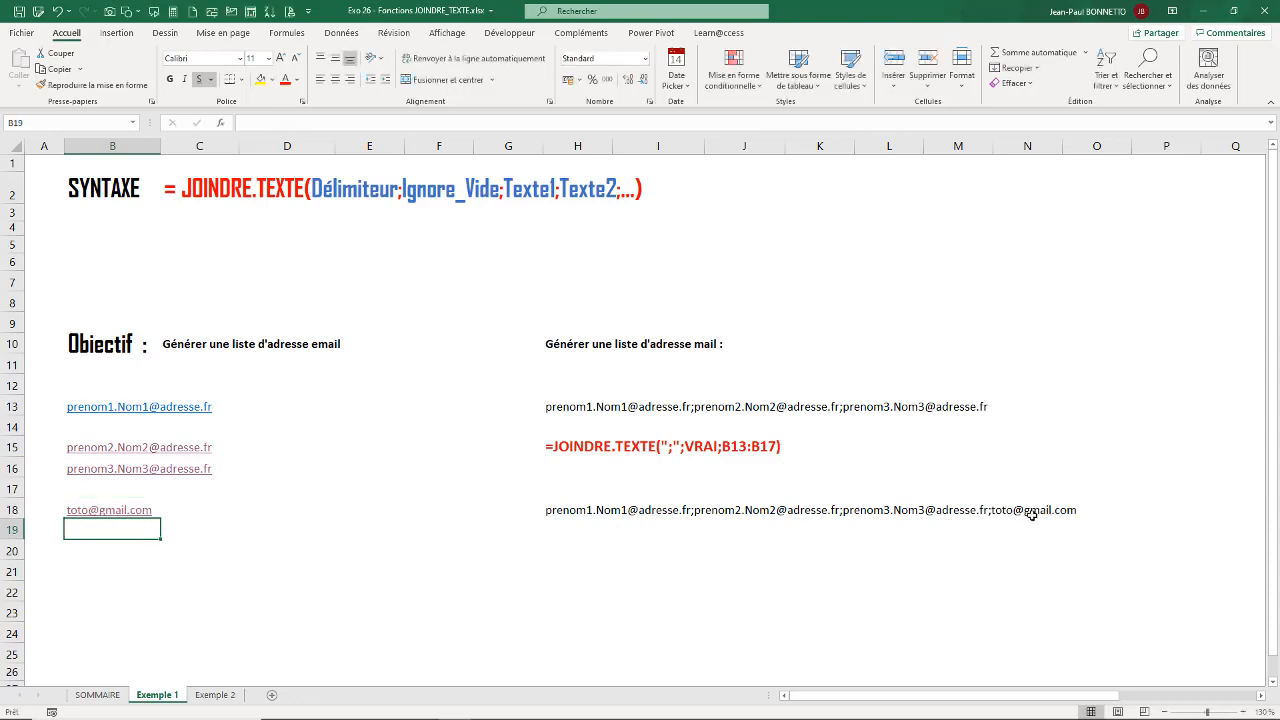
{"action": "left_click", "coordinate": [575, 511]}
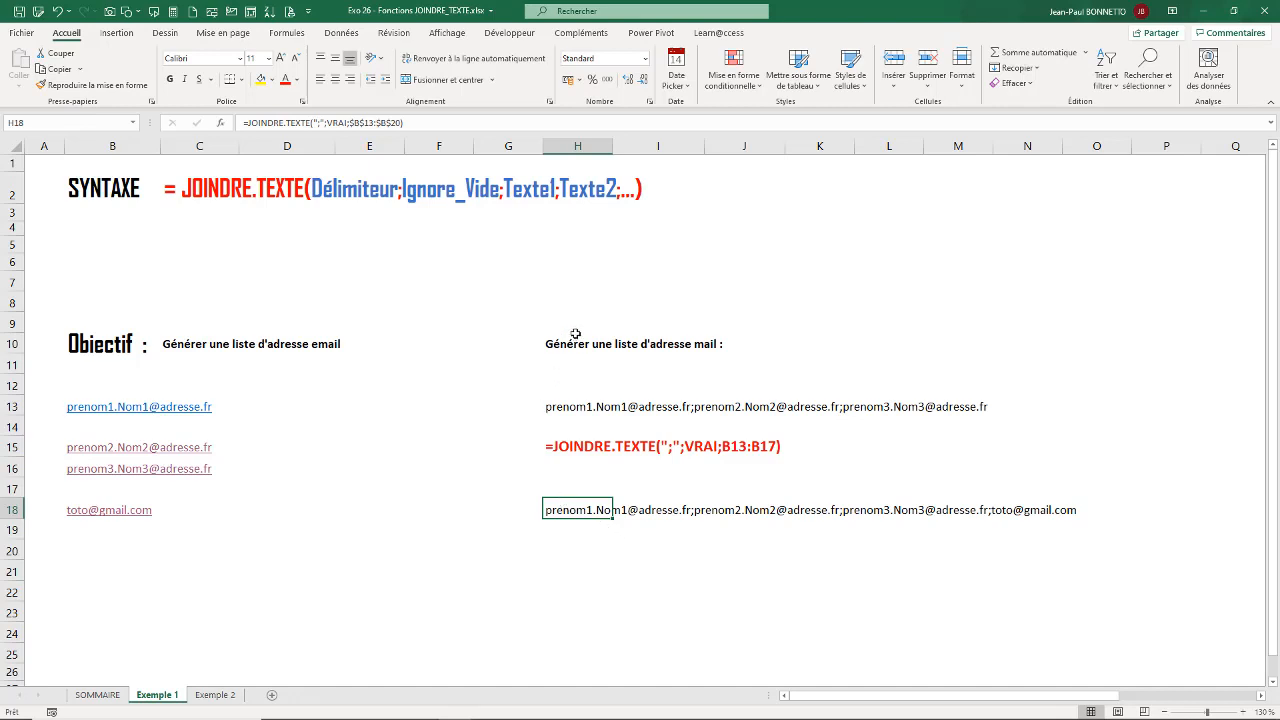
- Enter the concatenation formula =B13&";"&B15&";"&B16 in cell H21
{"action": "left_click", "coordinate": [576, 592]}
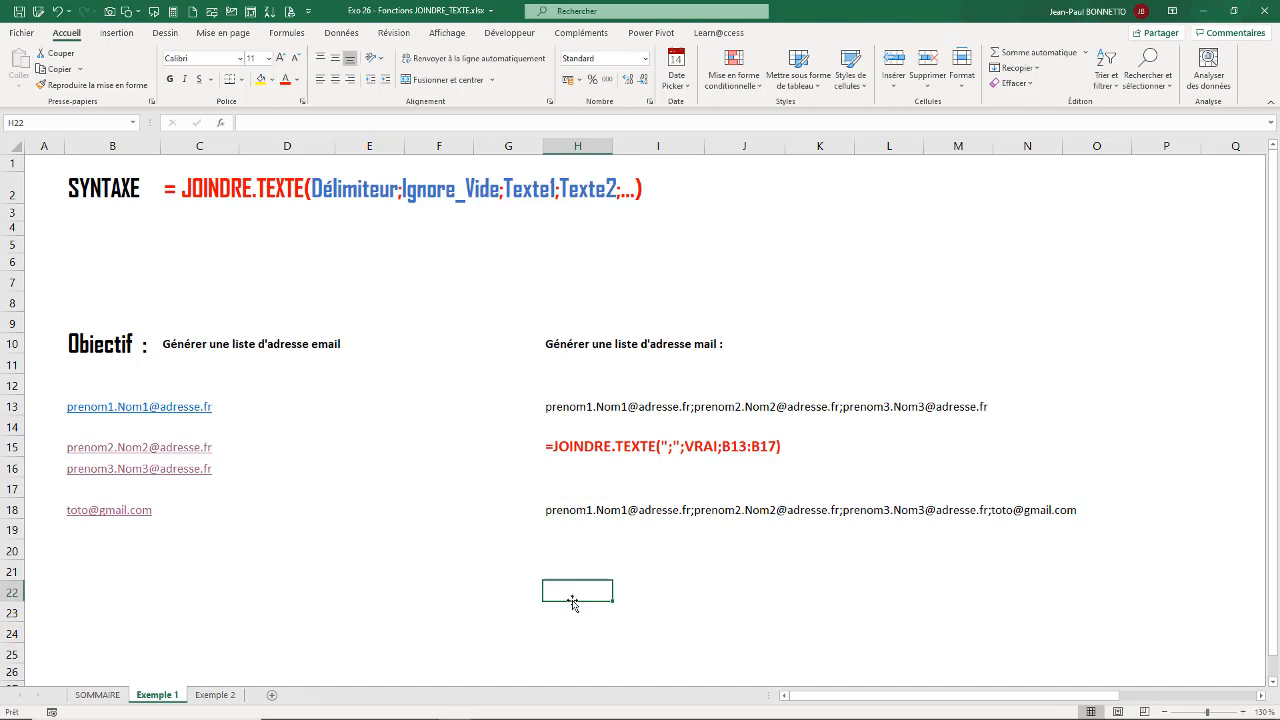
{"action": "left_click", "coordinate": [573, 568]}
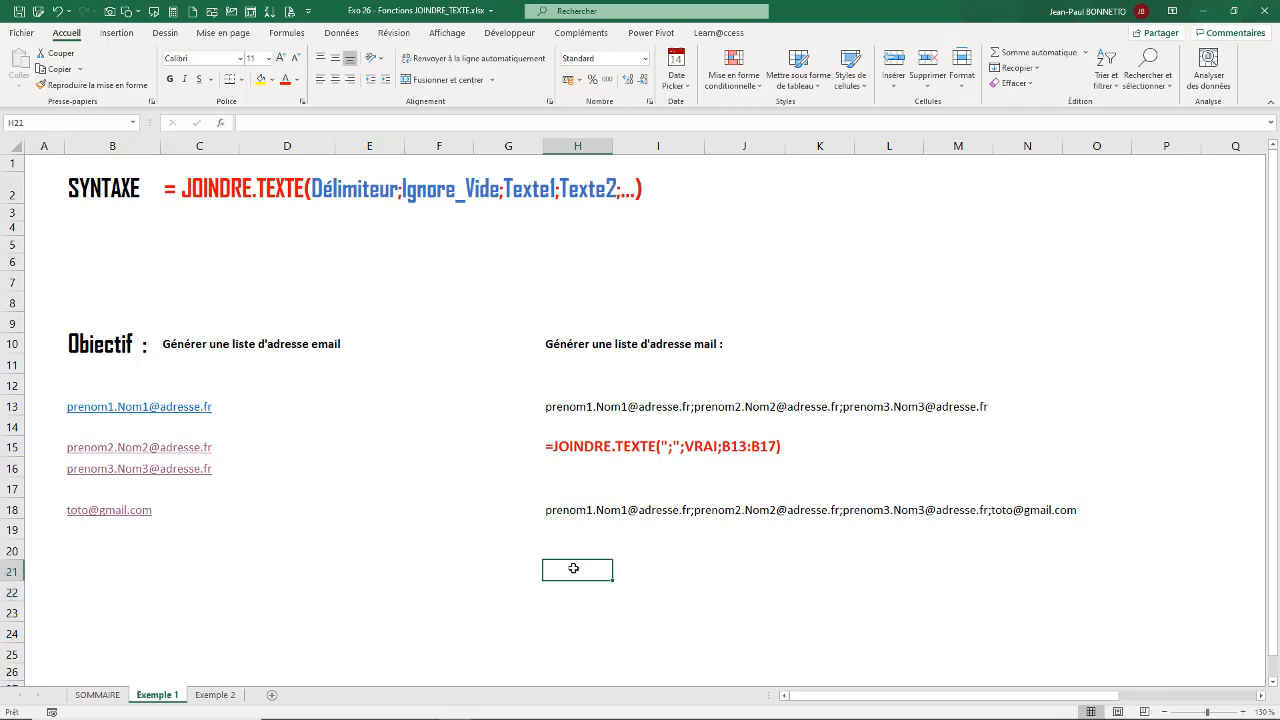
{"action": "type", "text": "="}
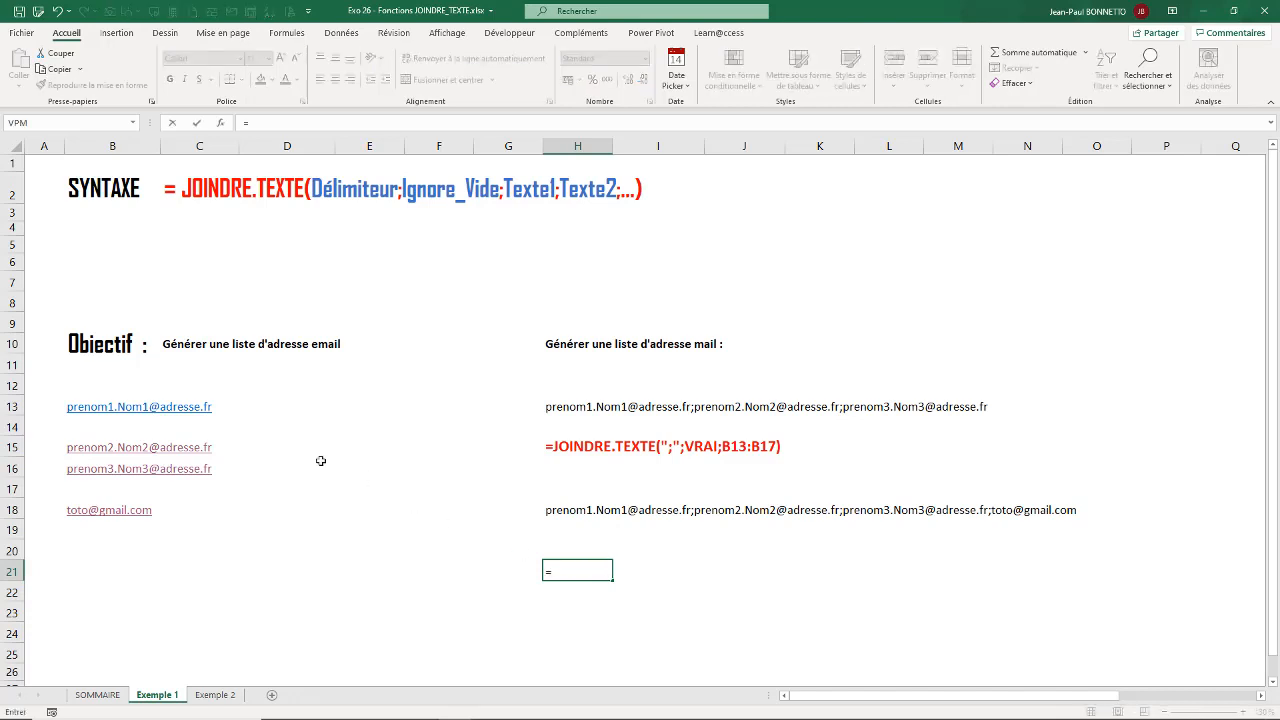
{"action": "left_click", "coordinate": [70, 407]}
{"action": "type", "text": "&\";"}
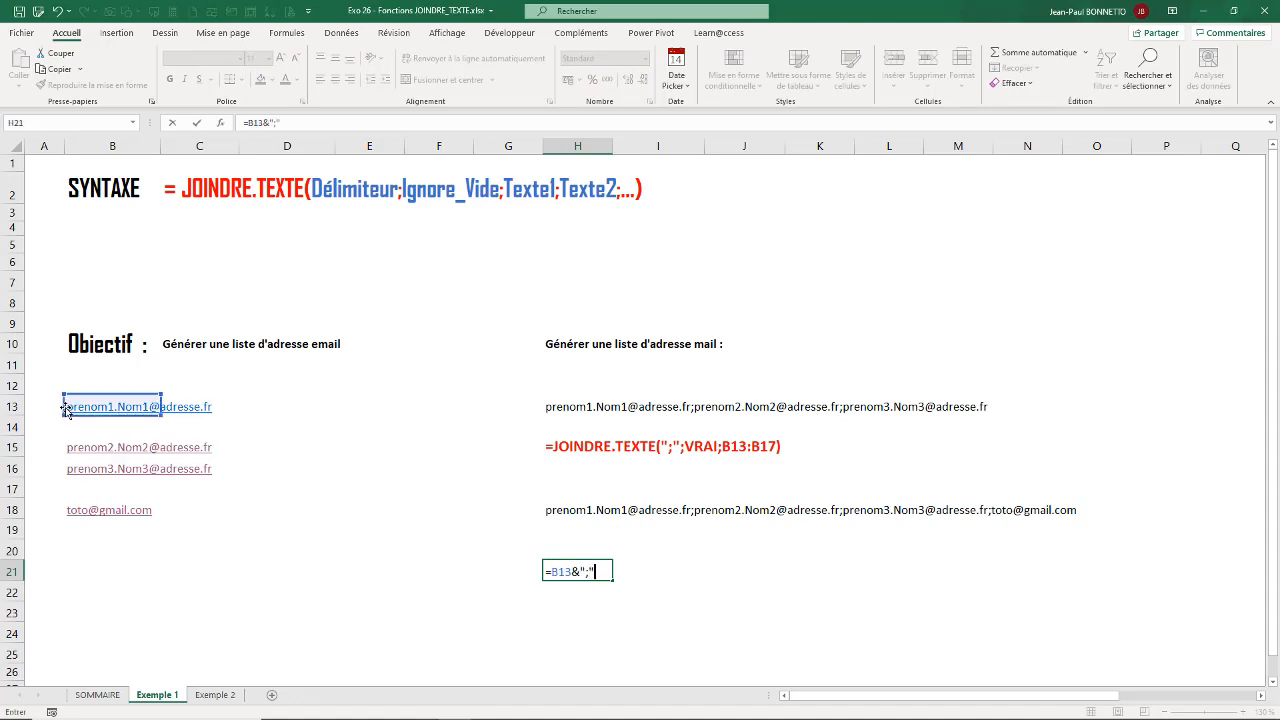
{"action": "type", "text": "\"&"}
{"action": "left_click", "coordinate": [76, 427]}
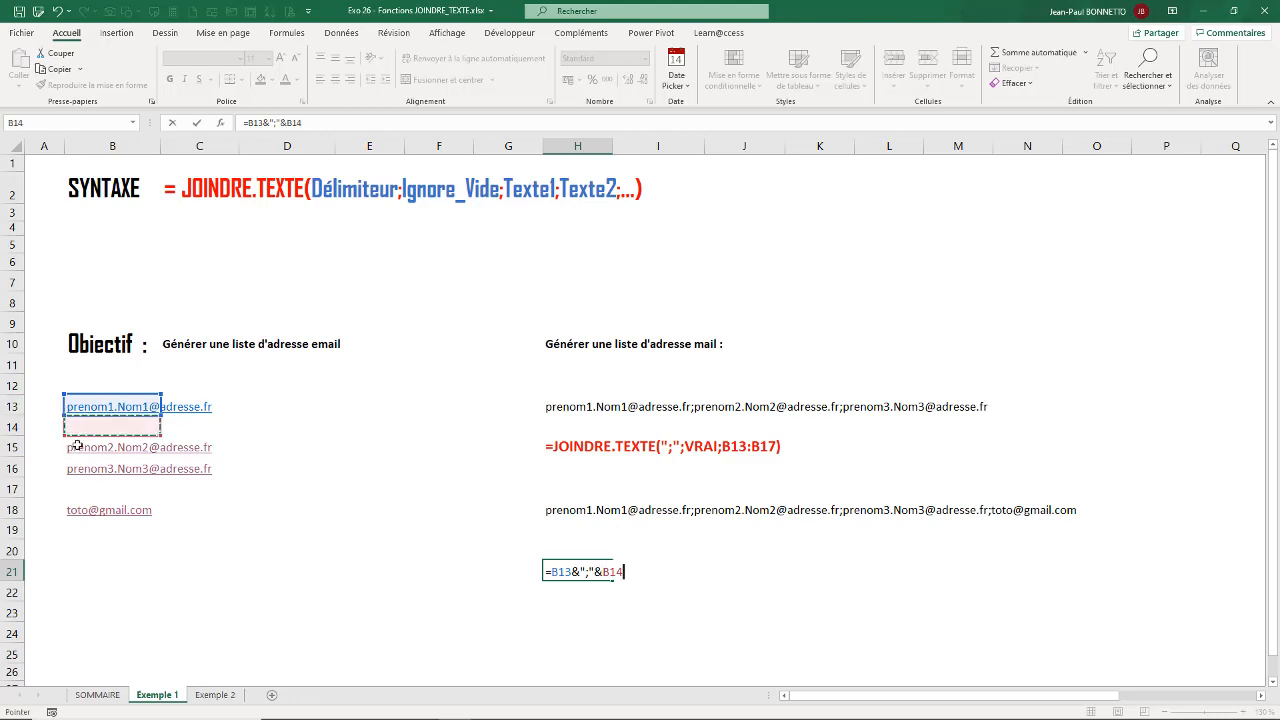
{"action": "left_click", "coordinate": [77, 450]}
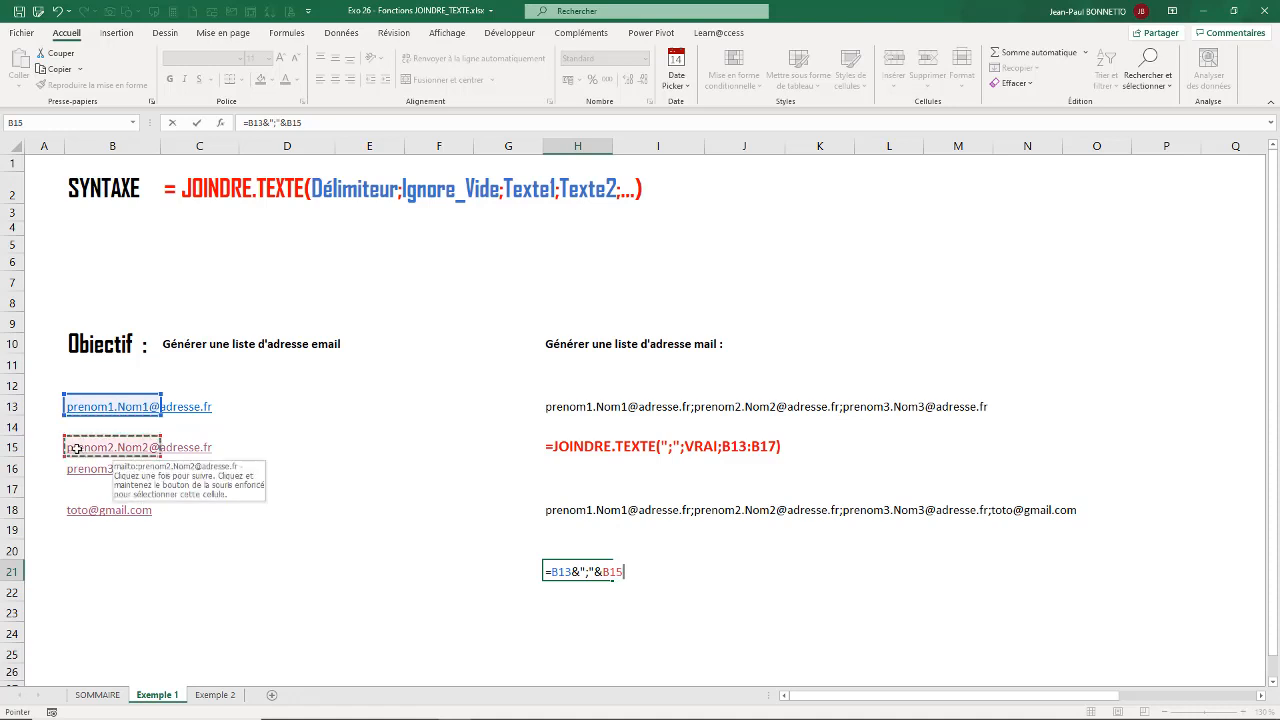
{"action": "type", "text": "&\";"}
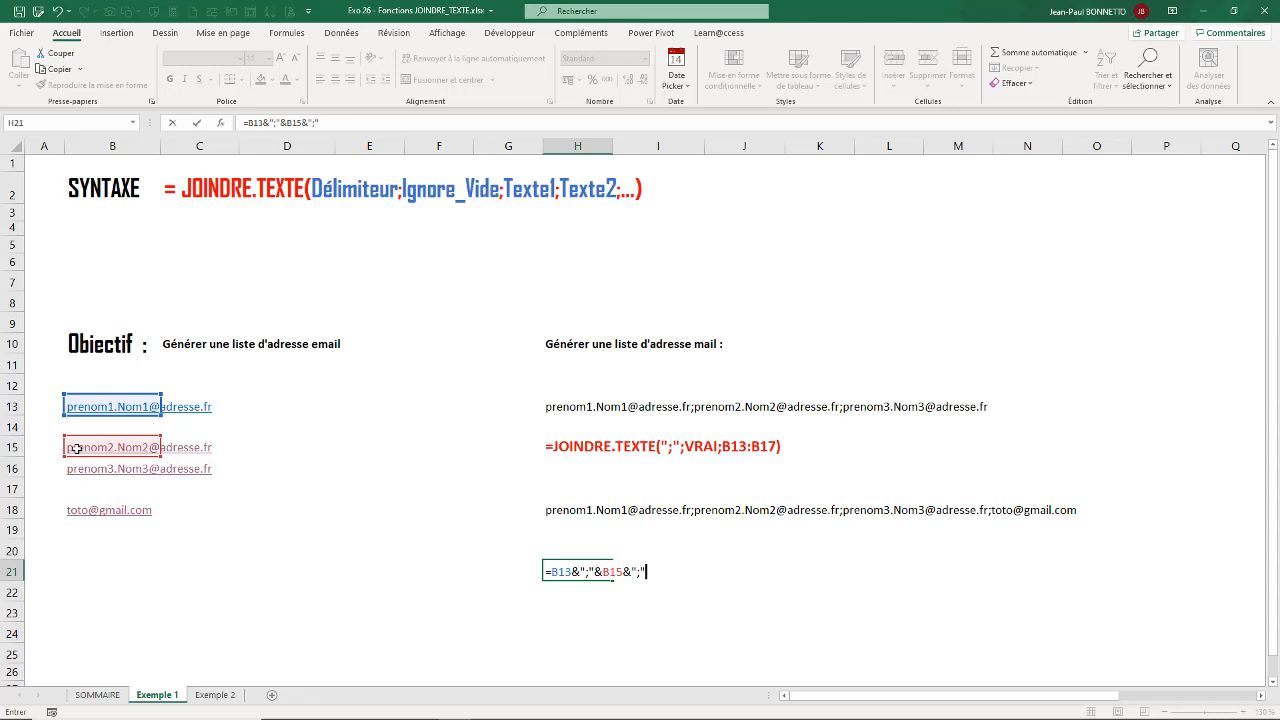
{"action": "type", "text": "\"&"}
{"action": "left_click", "coordinate": [84, 464]}
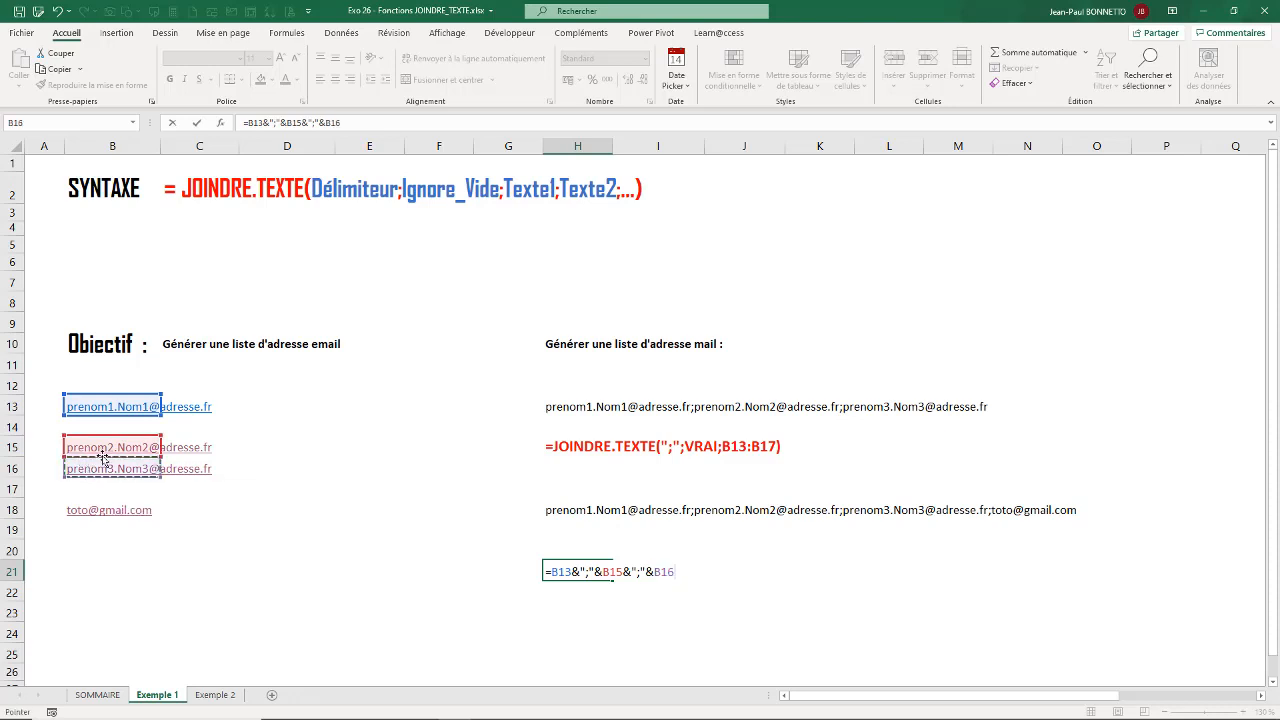
{"action": "key", "text": "Return"}
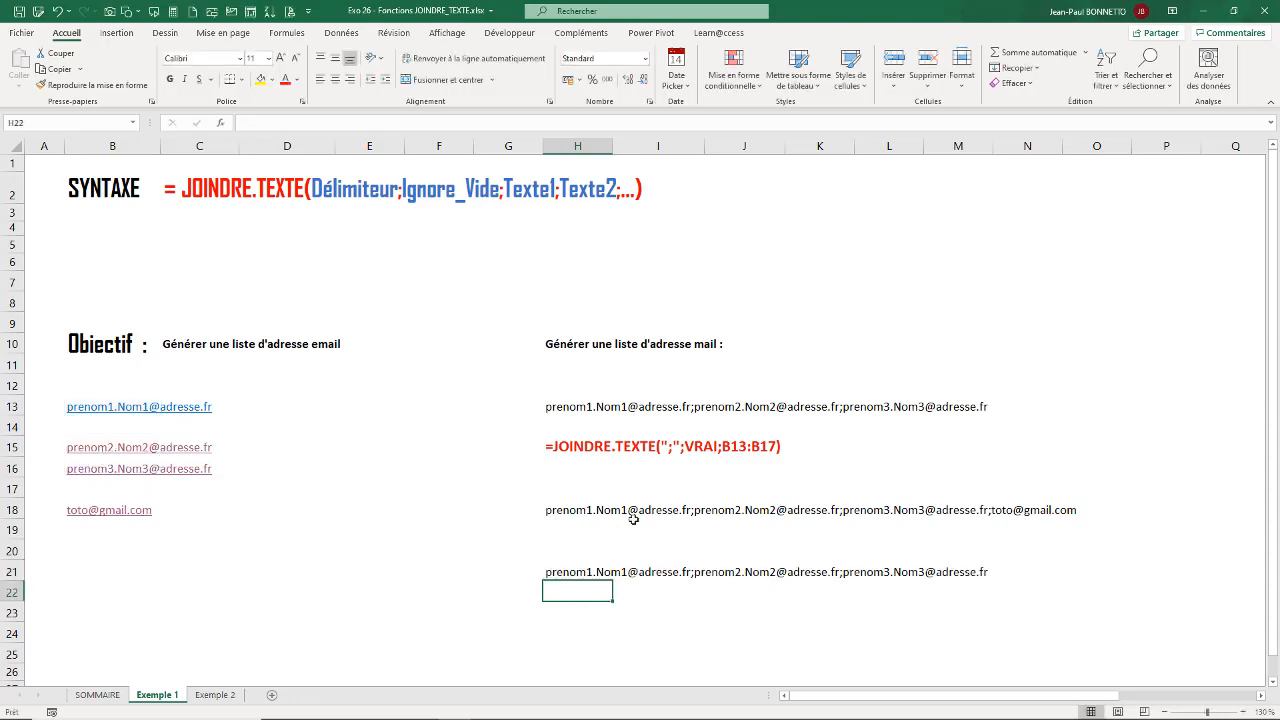
{"action": "left_click", "coordinate": [588, 569]}
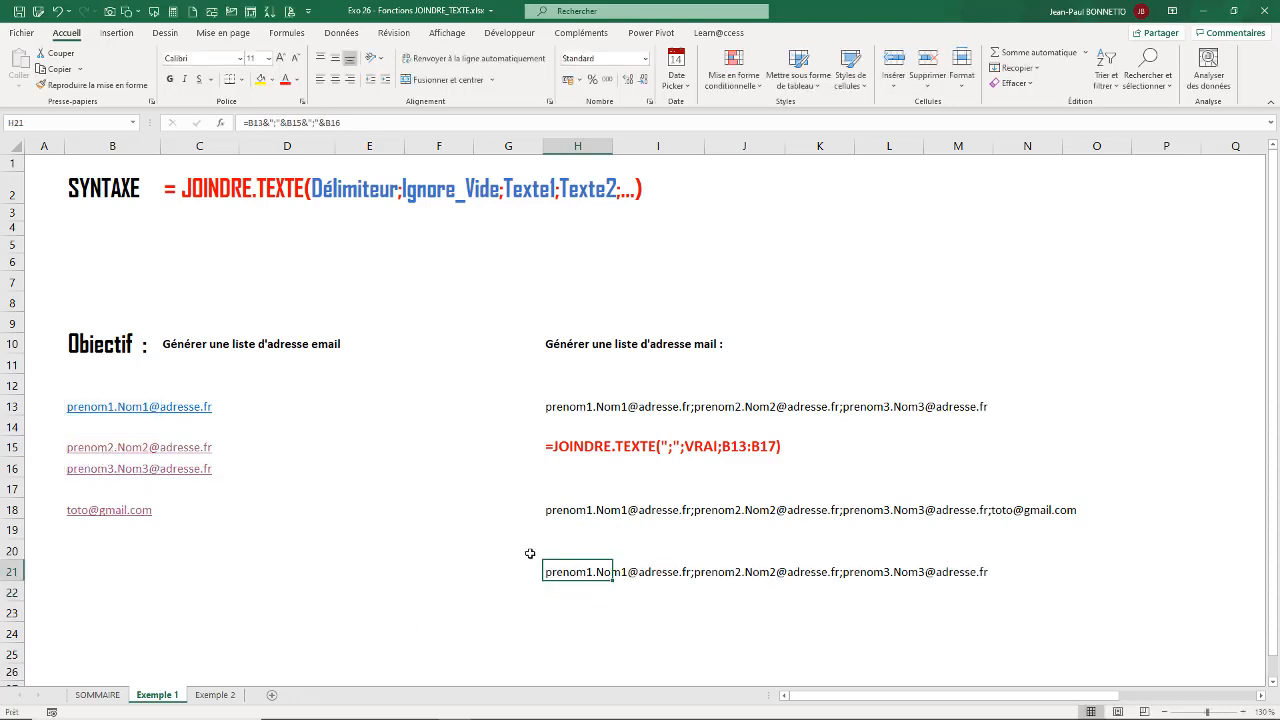
{"action": "left_click", "coordinate": [81, 420]}
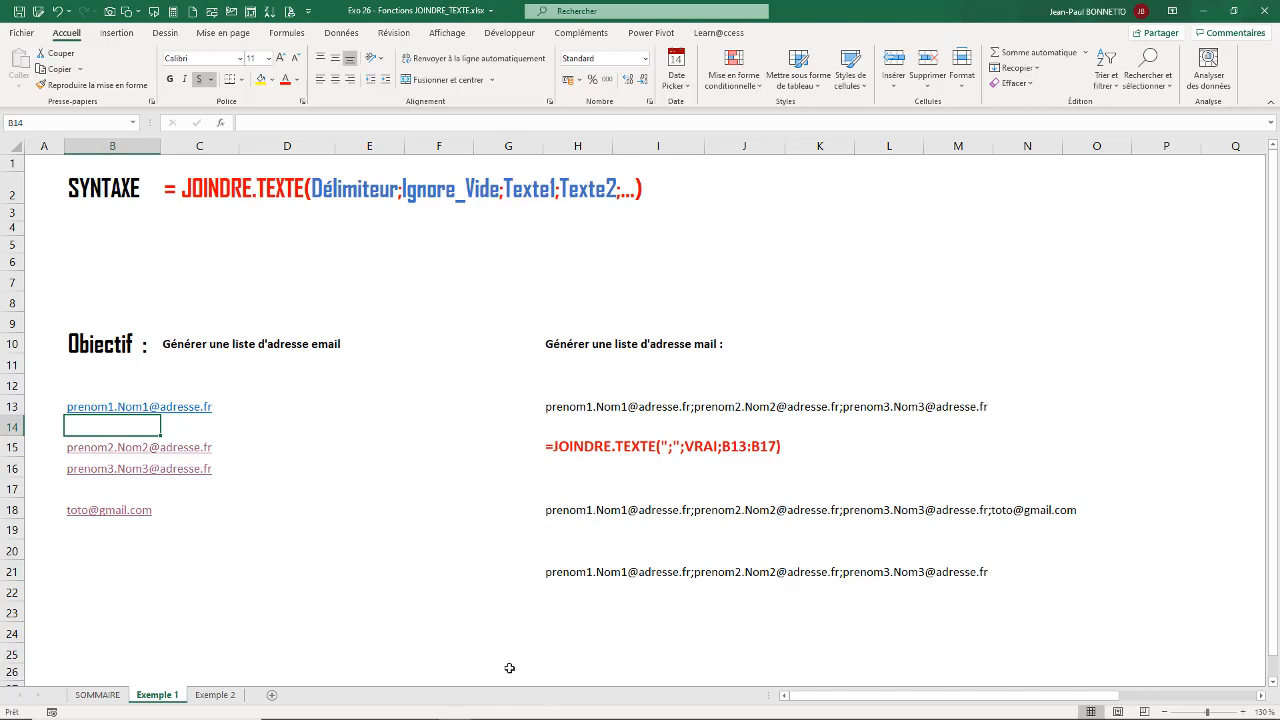
- Open the Exemple 2 sheet and inspect the Produit formulas in cells J9 to J11
{"action": "left_click", "coordinate": [215, 694]}
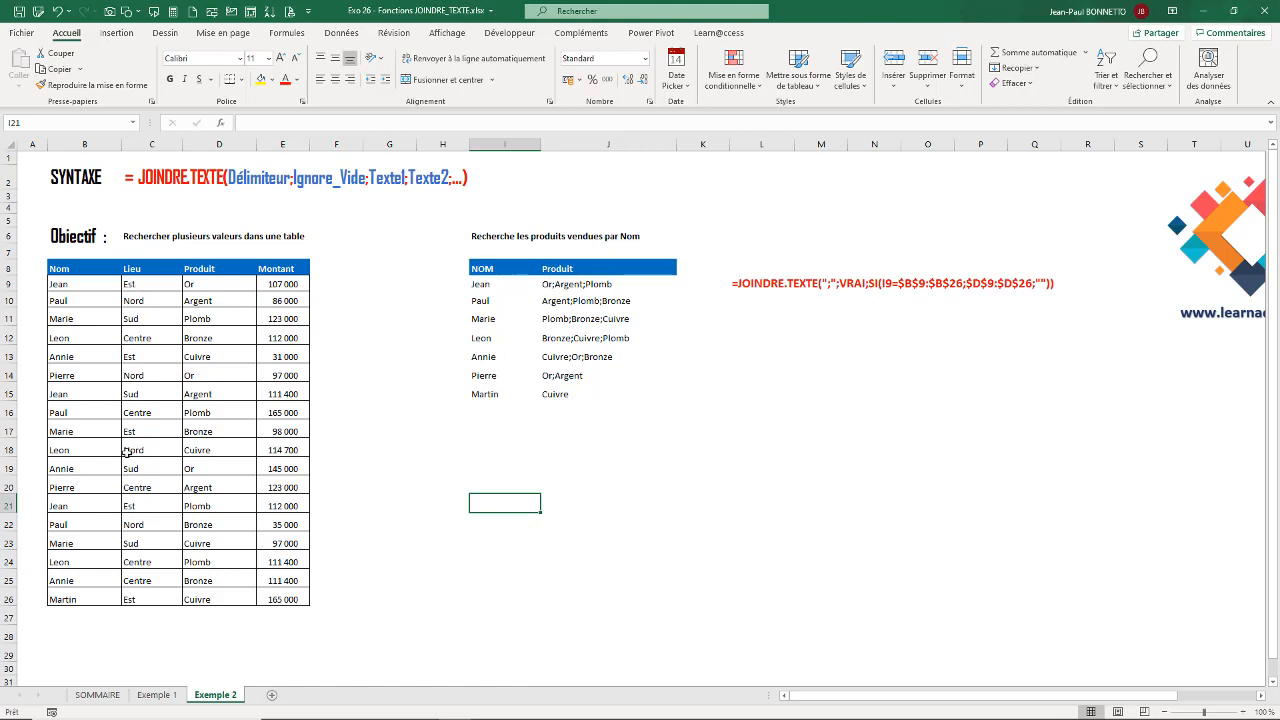
{"action": "left_click", "coordinate": [547, 284]}
{"action": "left_click", "coordinate": [568, 305]}
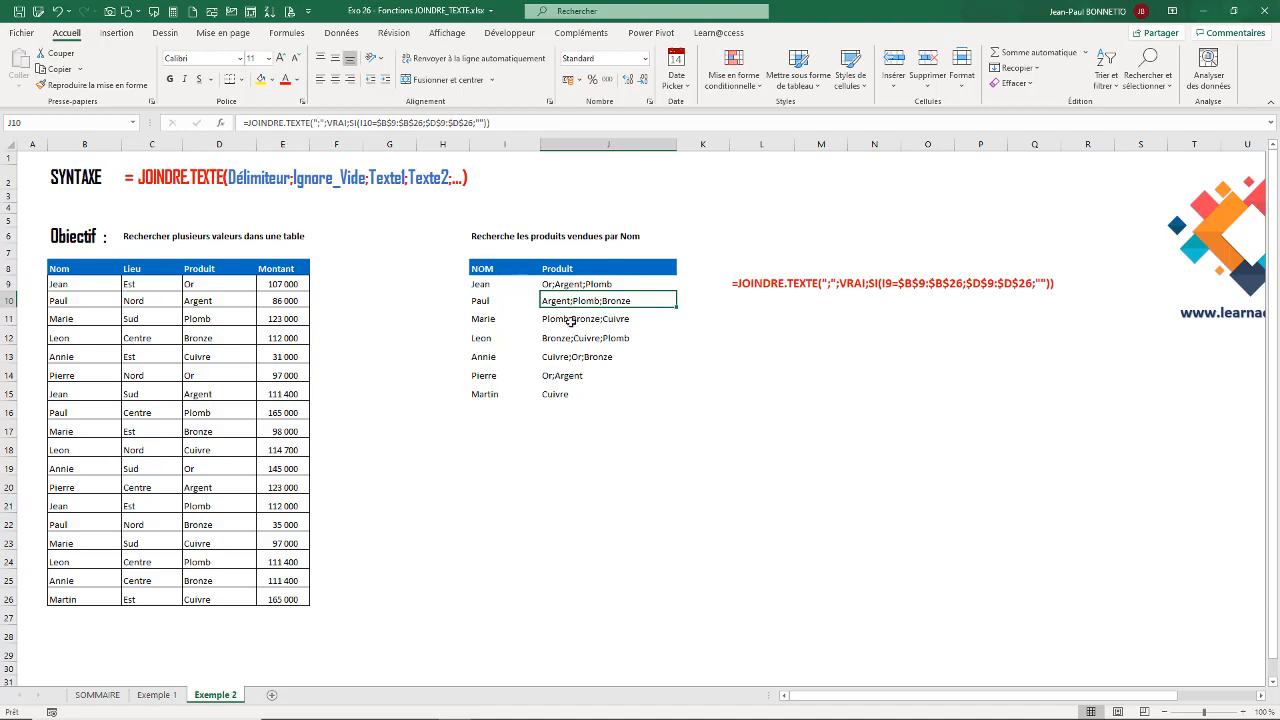
{"action": "left_click", "coordinate": [570, 320]}
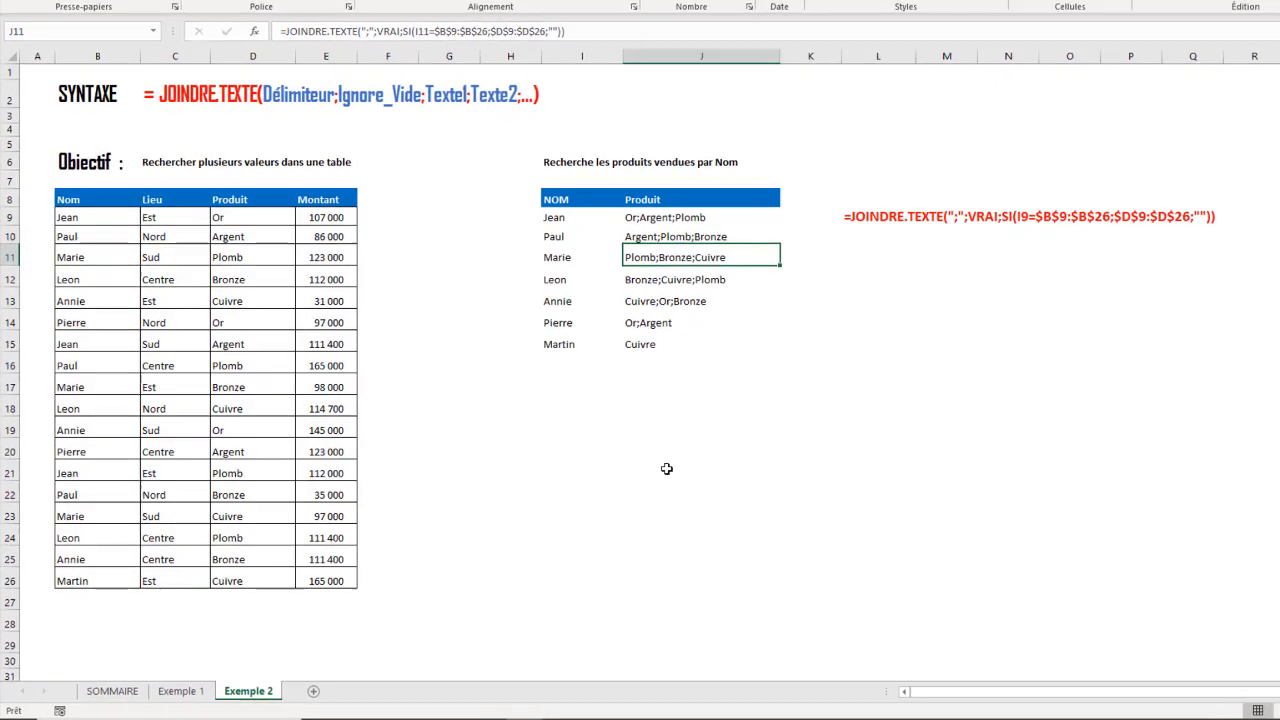
- Move the displayed JOINDRE.TEXTE formula text from cell L9 up to cell L6
{"action": "left_click", "coordinate": [874, 211]}
{"action": "left_click_drag", "start_coordinate": [875, 214], "coordinate": [869, 168]}
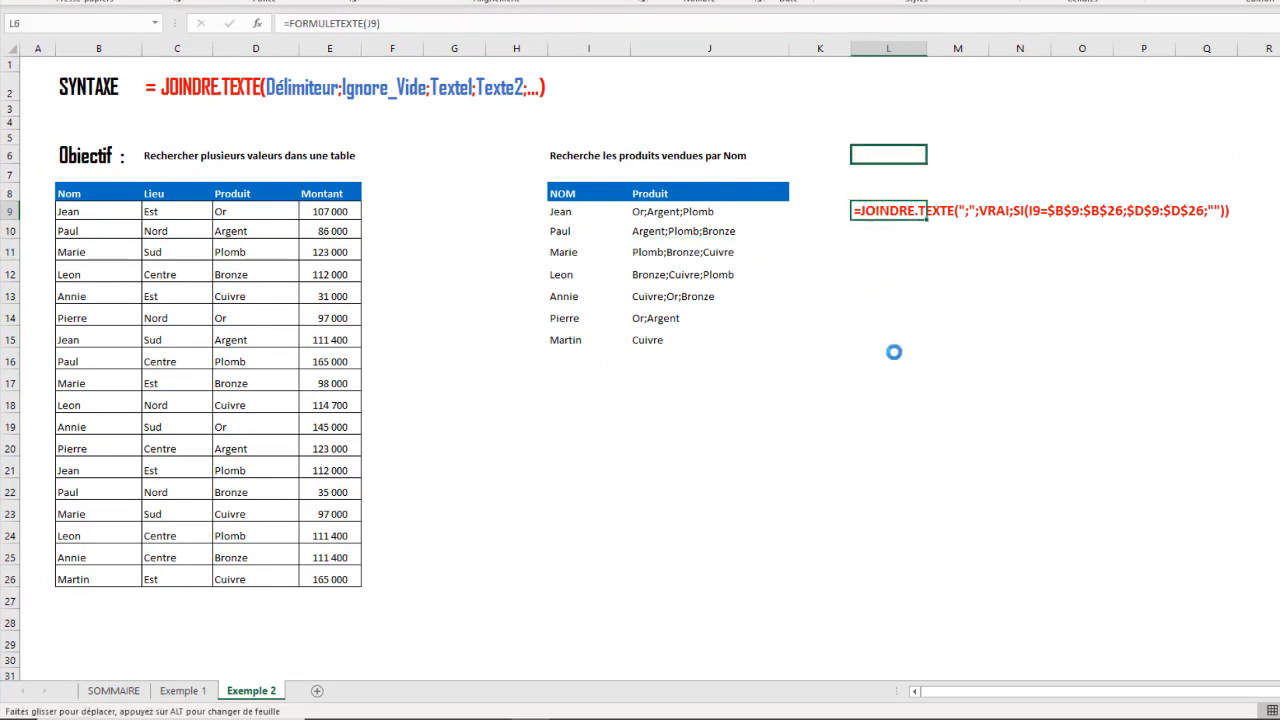
{"action": "left_click", "coordinate": [891, 226]}
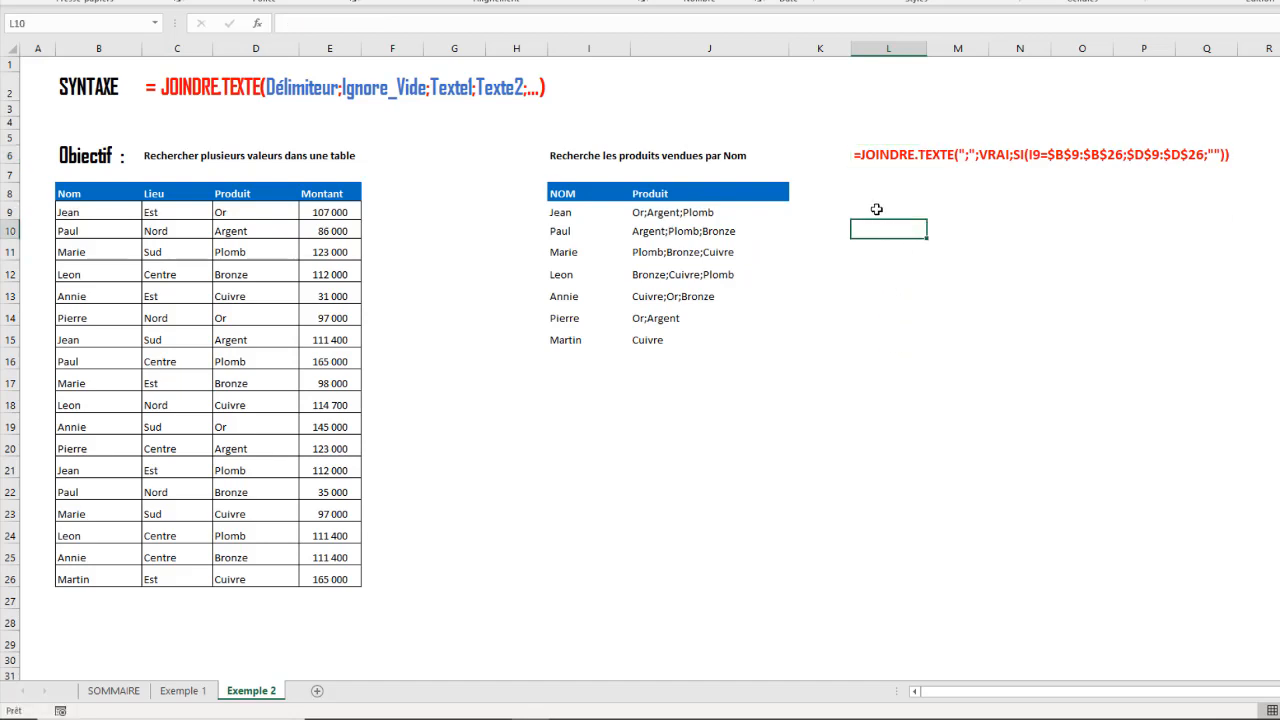
{"action": "left_click", "coordinate": [875, 205]}
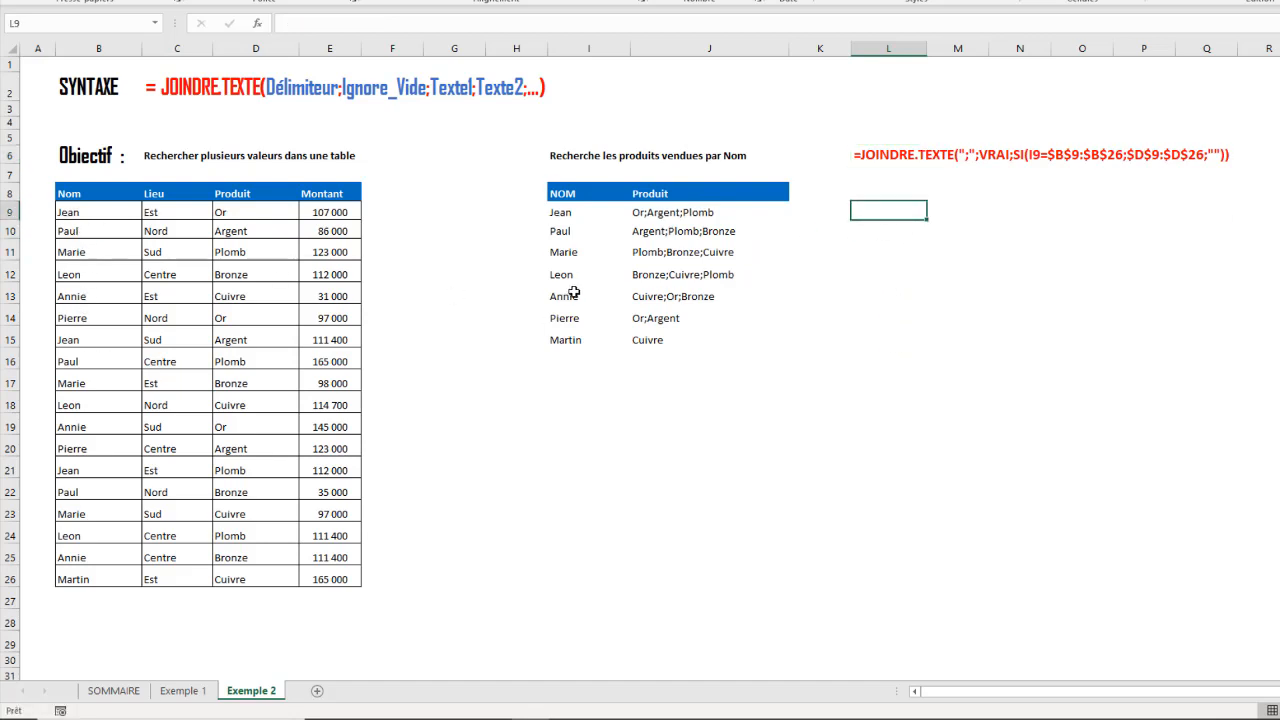
- Inspect the formula behind the NOM list in I9 and trace the first name's products in cells D9, D15 and D21
{"action": "left_click", "coordinate": [593, 418]}
{"action": "left_click", "coordinate": [572, 212]}
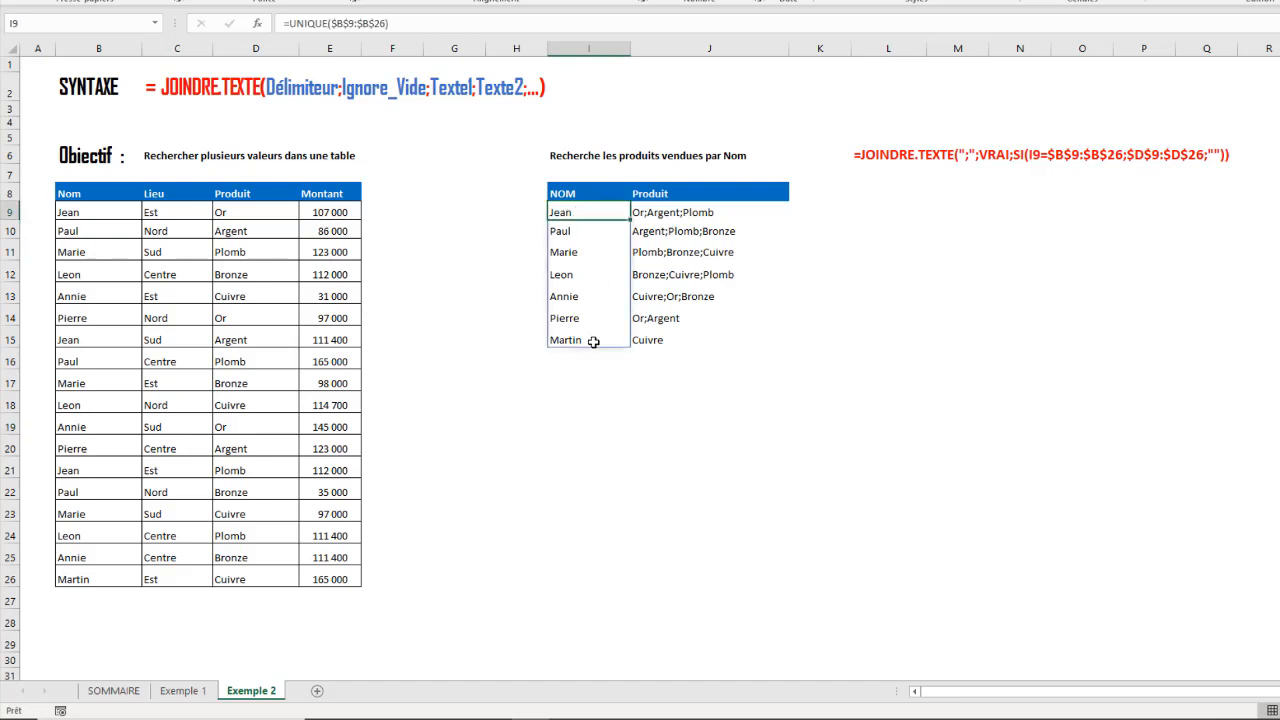
{"action": "left_click", "coordinate": [607, 401]}
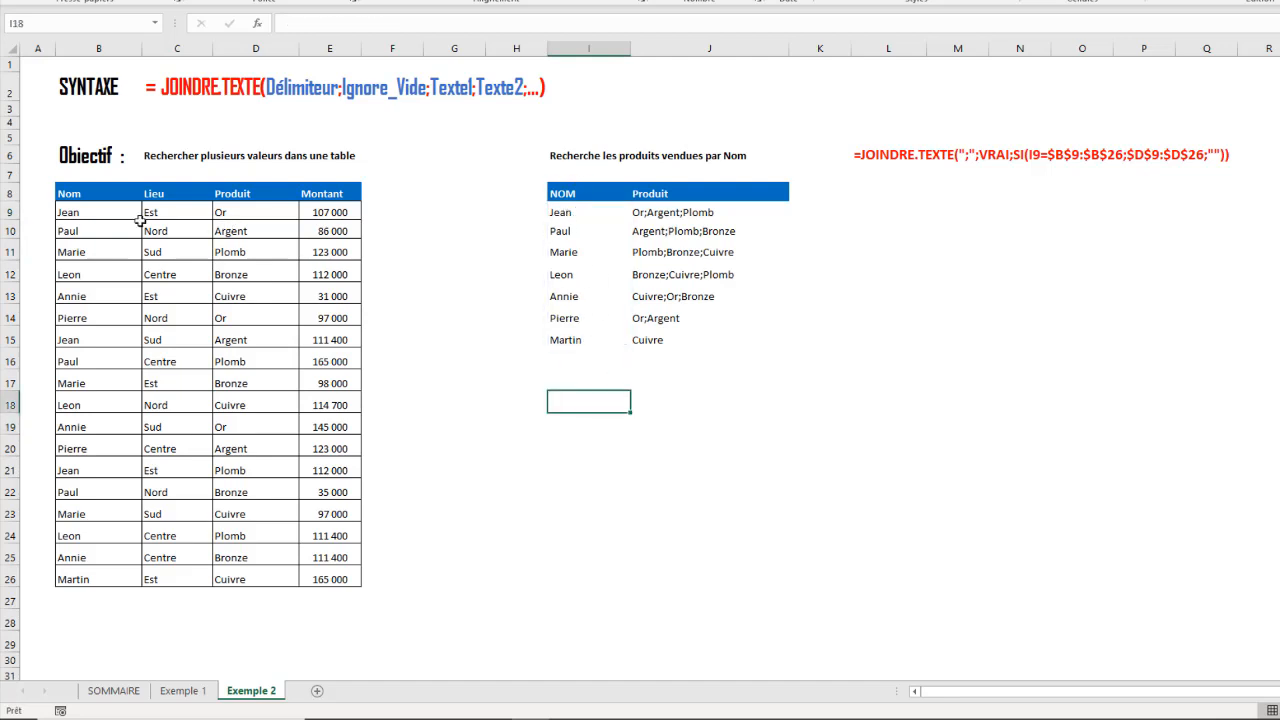
{"action": "left_click", "coordinate": [90, 219]}
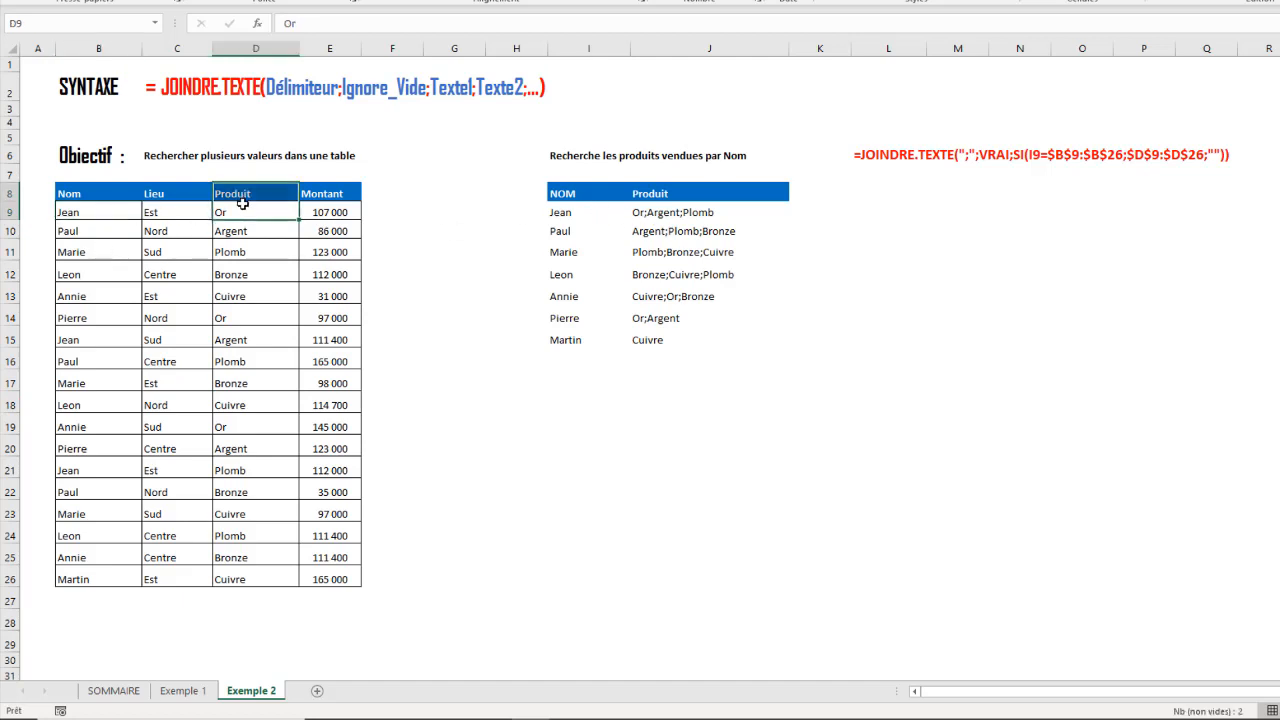
{"action": "left_click", "coordinate": [243, 208]}
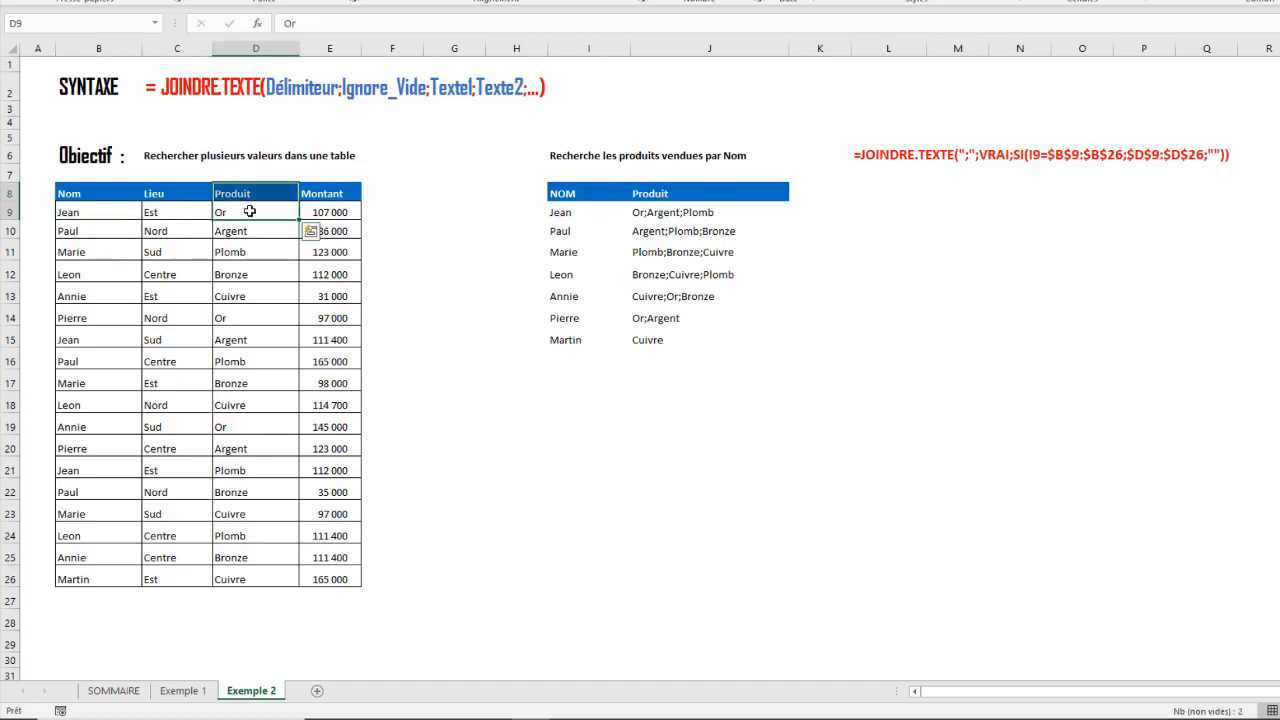
{"action": "left_click", "coordinate": [256, 338], "text": "ctrl"}
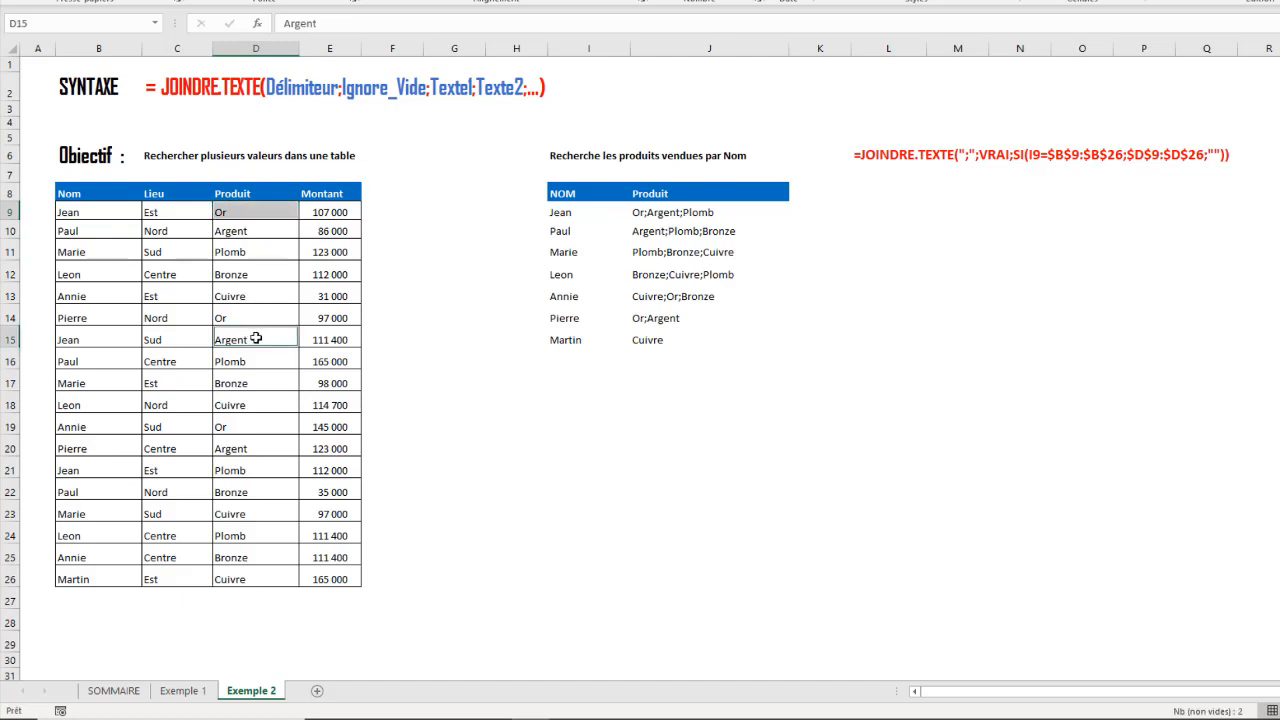
{"action": "left_click", "coordinate": [246, 470], "text": "ctrl"}
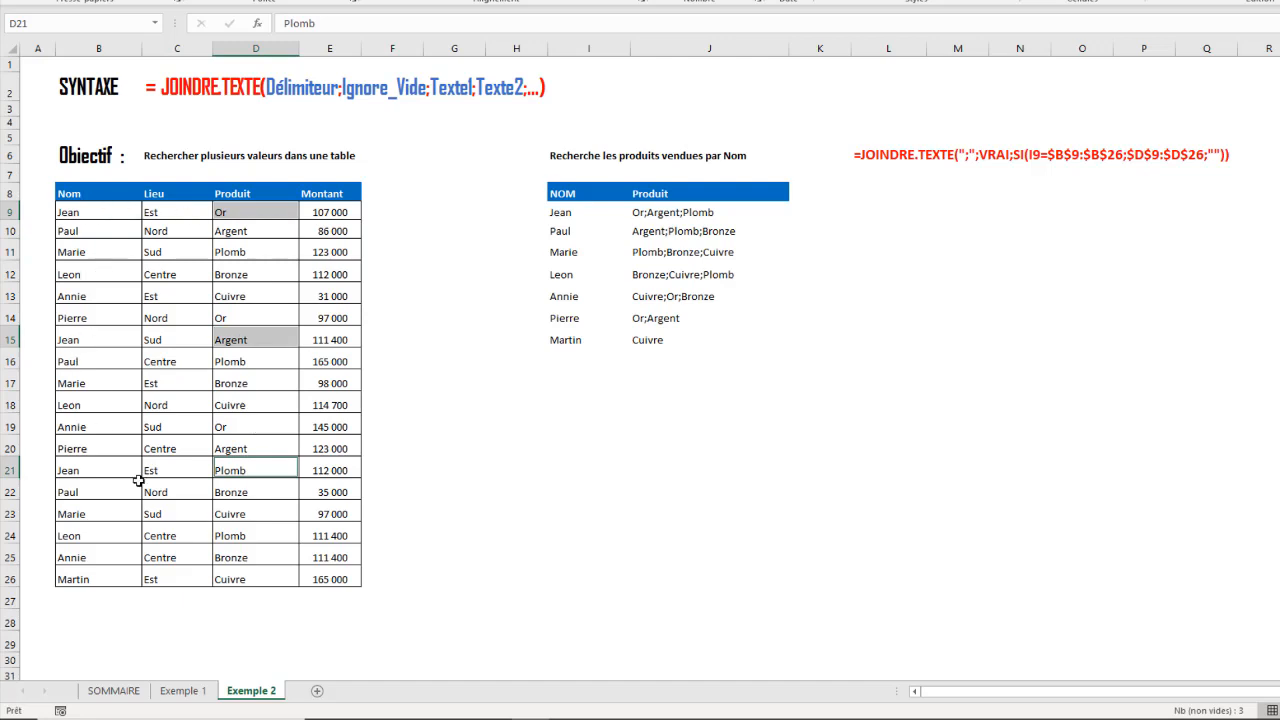
{"action": "left_click", "coordinate": [574, 425]}
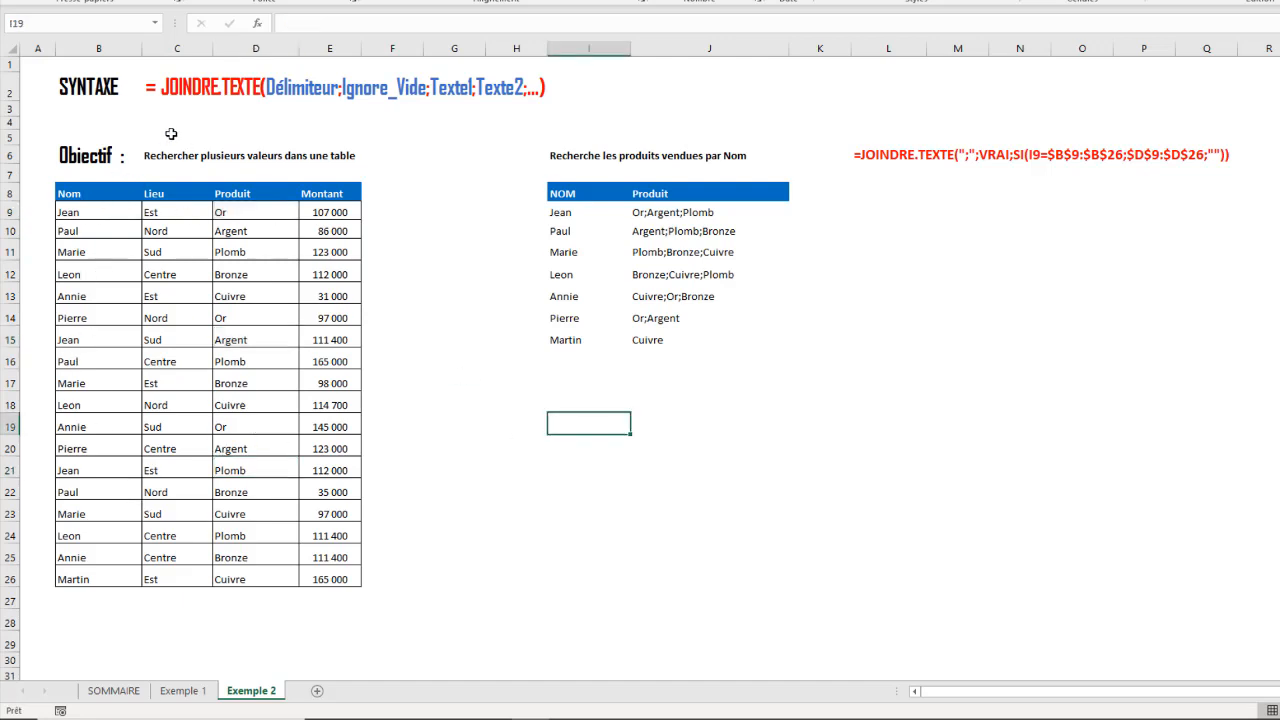
{"action": "left_click_drag", "start_coordinate": [100, 213], "coordinate": [100, 231]}
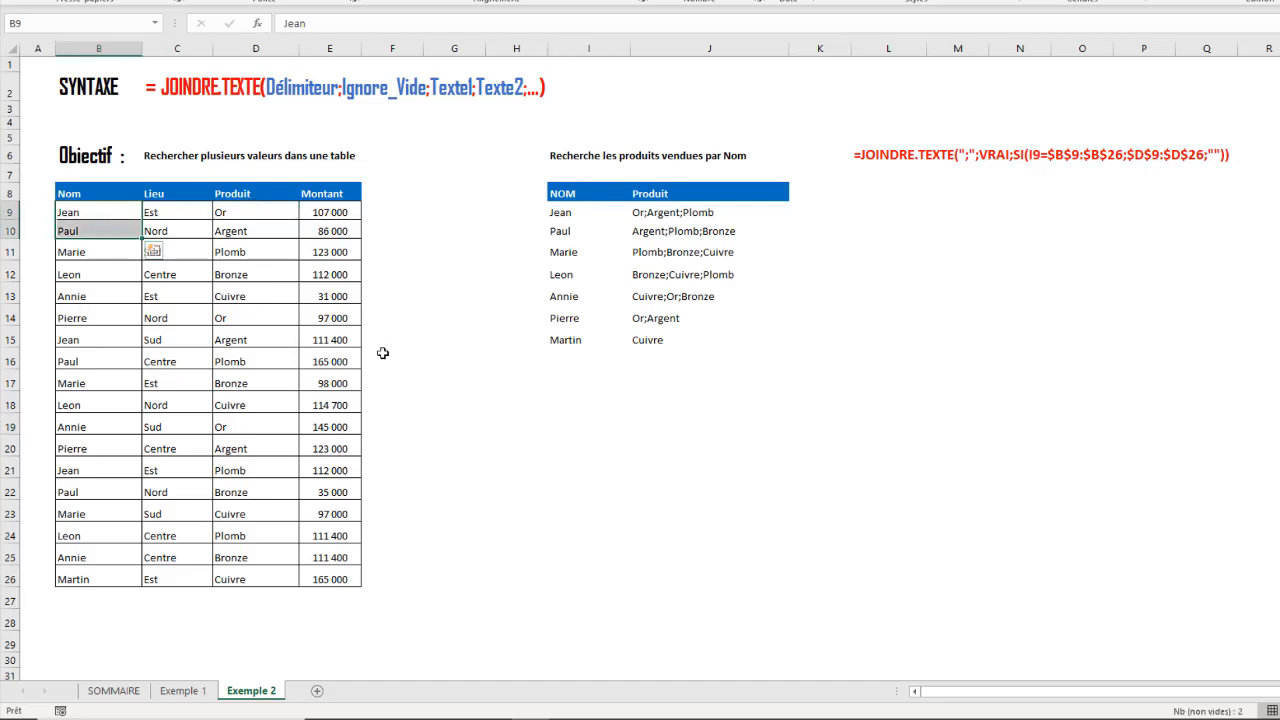
{"action": "left_click", "coordinate": [96, 207]}
{"action": "left_click", "coordinate": [231, 207]}
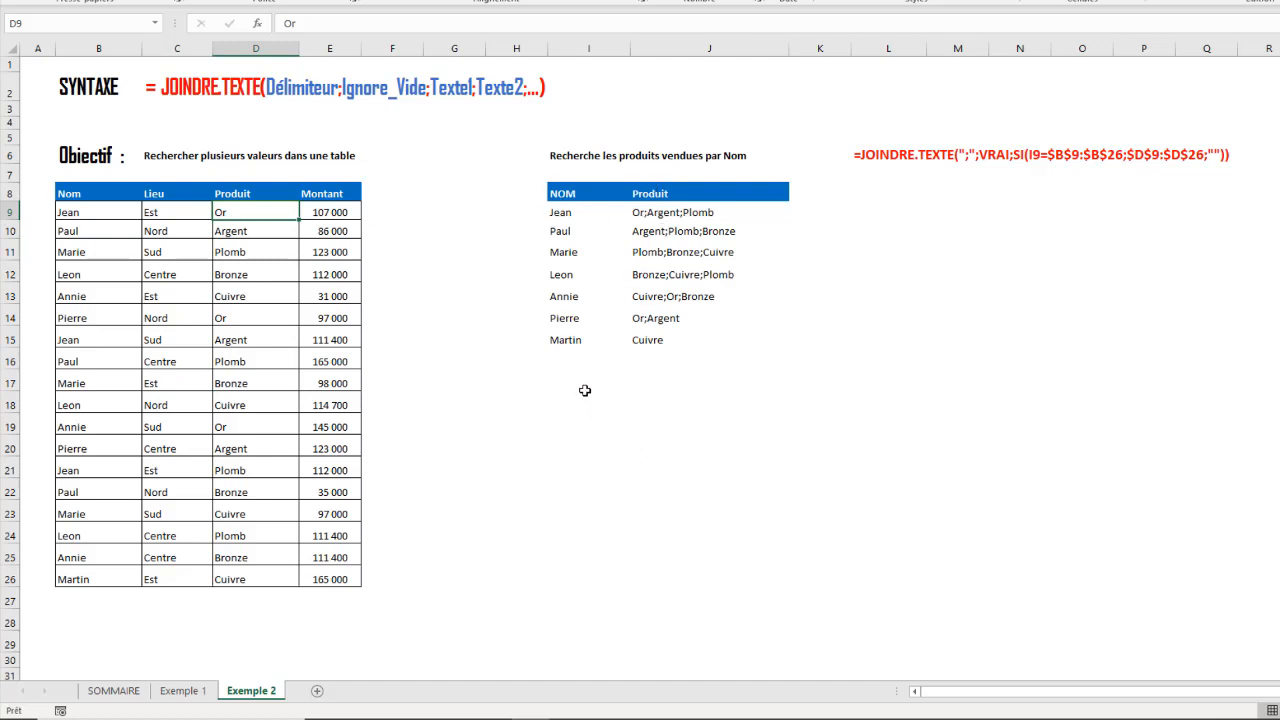
- Fill cells I17:K17 with light grey as a separator below the existing results table
{"action": "left_click_drag", "start_coordinate": [564, 374], "coordinate": [801, 380]}
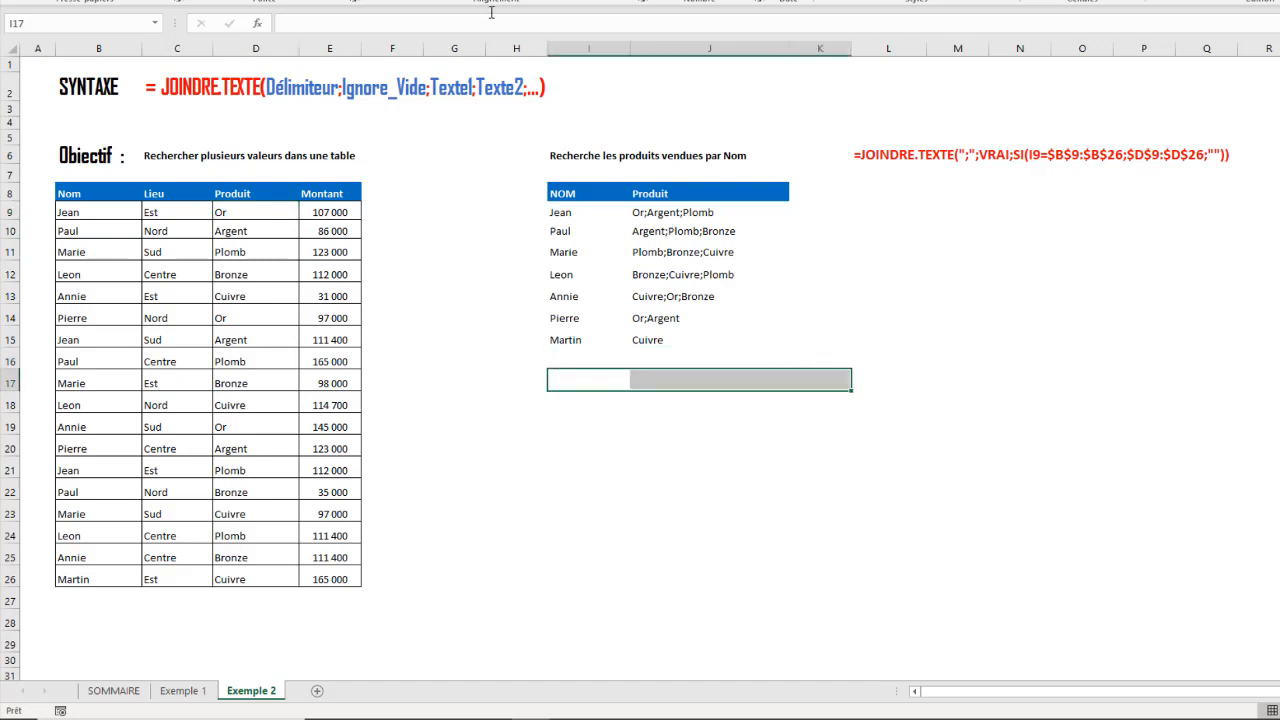
{"action": "left_click", "coordinate": [317, 0]}
{"action": "left_click", "coordinate": [336, 15]}
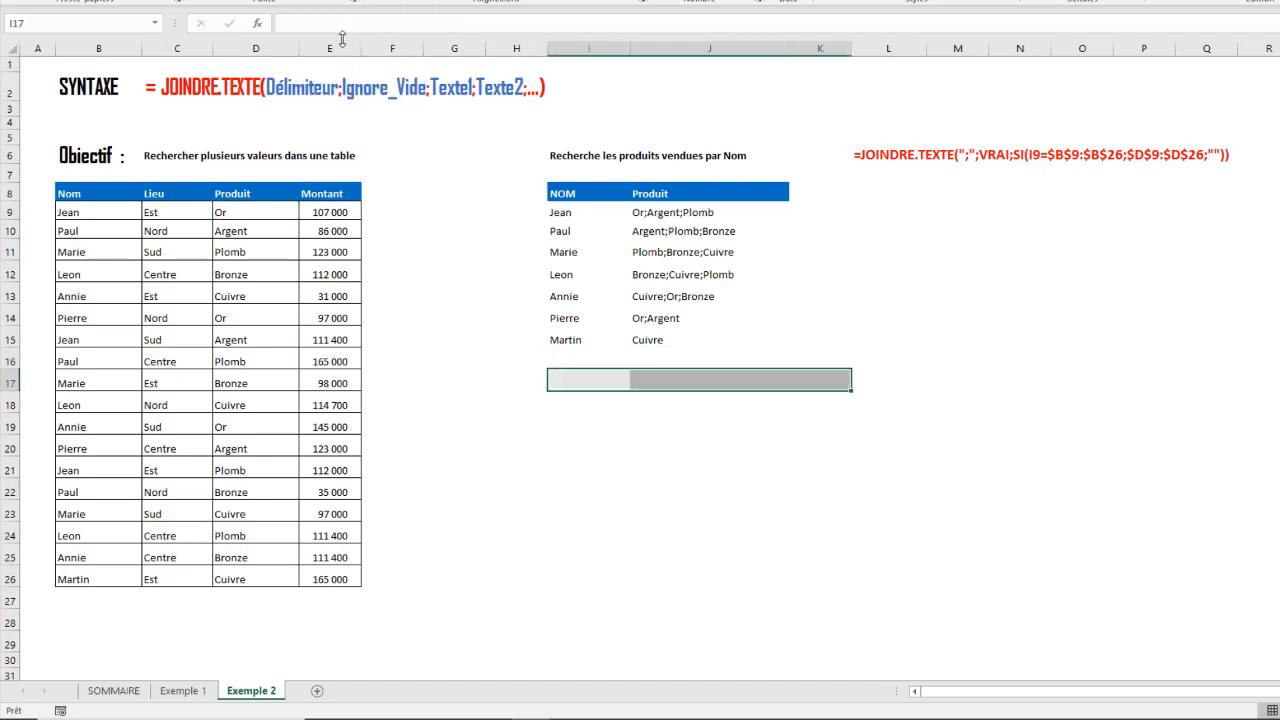
{"action": "left_click", "coordinate": [575, 414]}
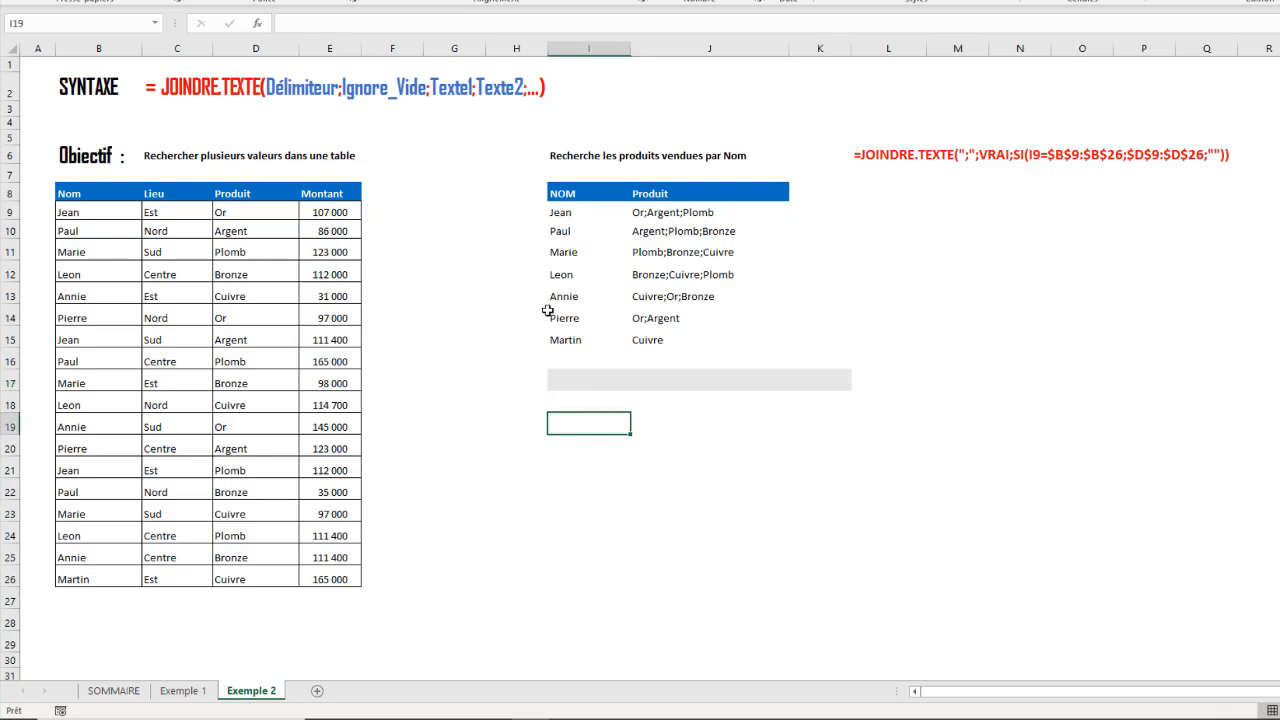
- Copy the NOM and Produit headers from I8:J8 to I19:J19
{"action": "left_click_drag", "start_coordinate": [560, 185], "coordinate": [672, 186]}
{"action": "key", "text": "ctrl+c"}
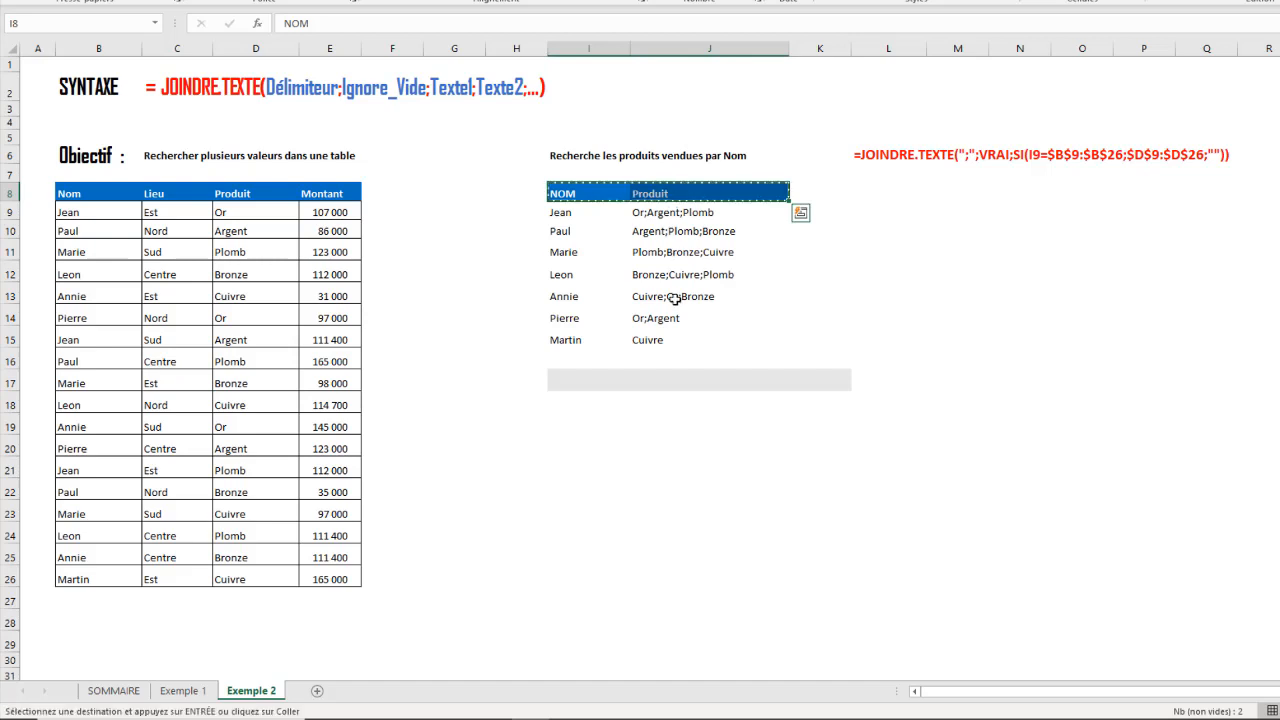
{"action": "left_click", "coordinate": [570, 418]}
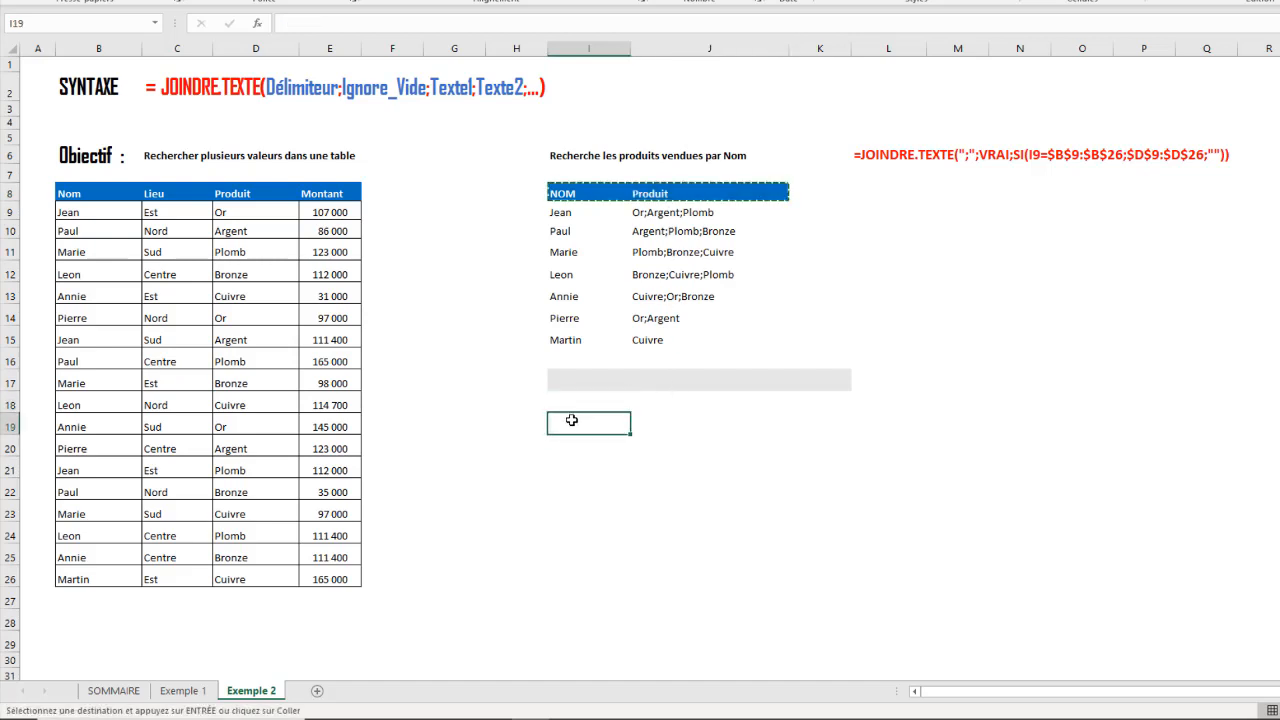
{"action": "key", "text": "ctrl+v"}
{"action": "left_click", "coordinate": [590, 445]}
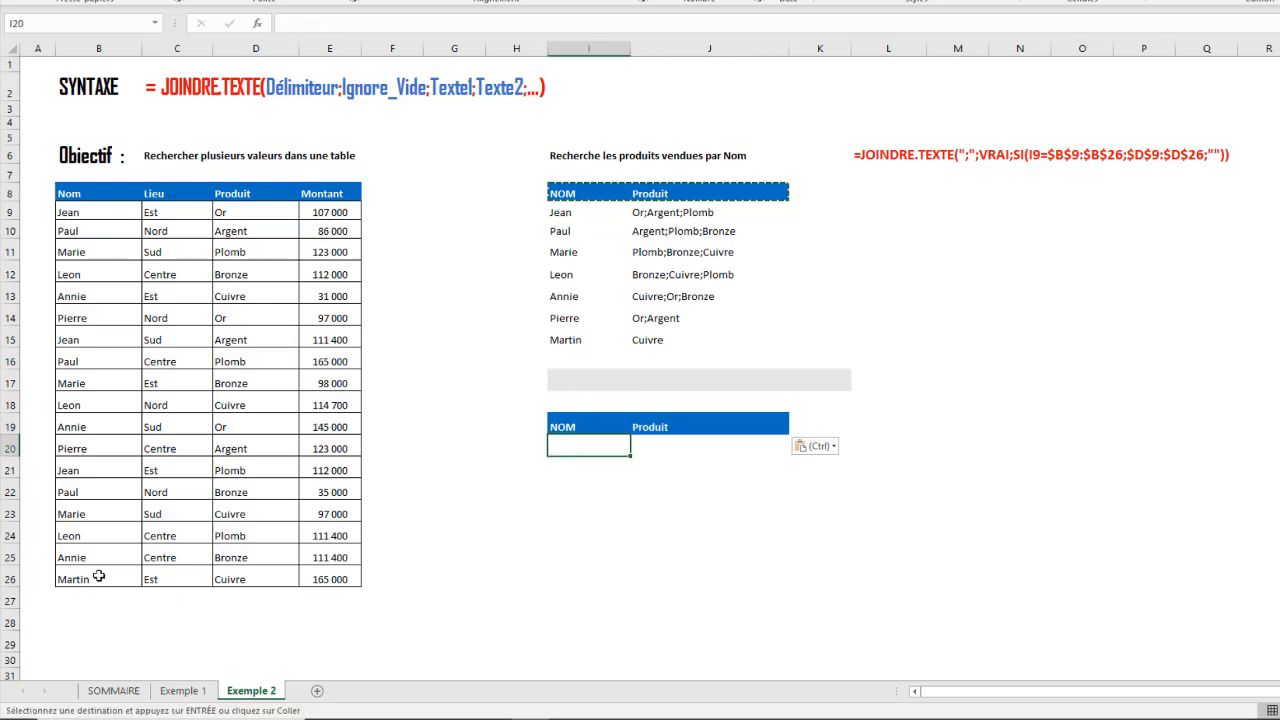
{"action": "left_click", "coordinate": [719, 487]}
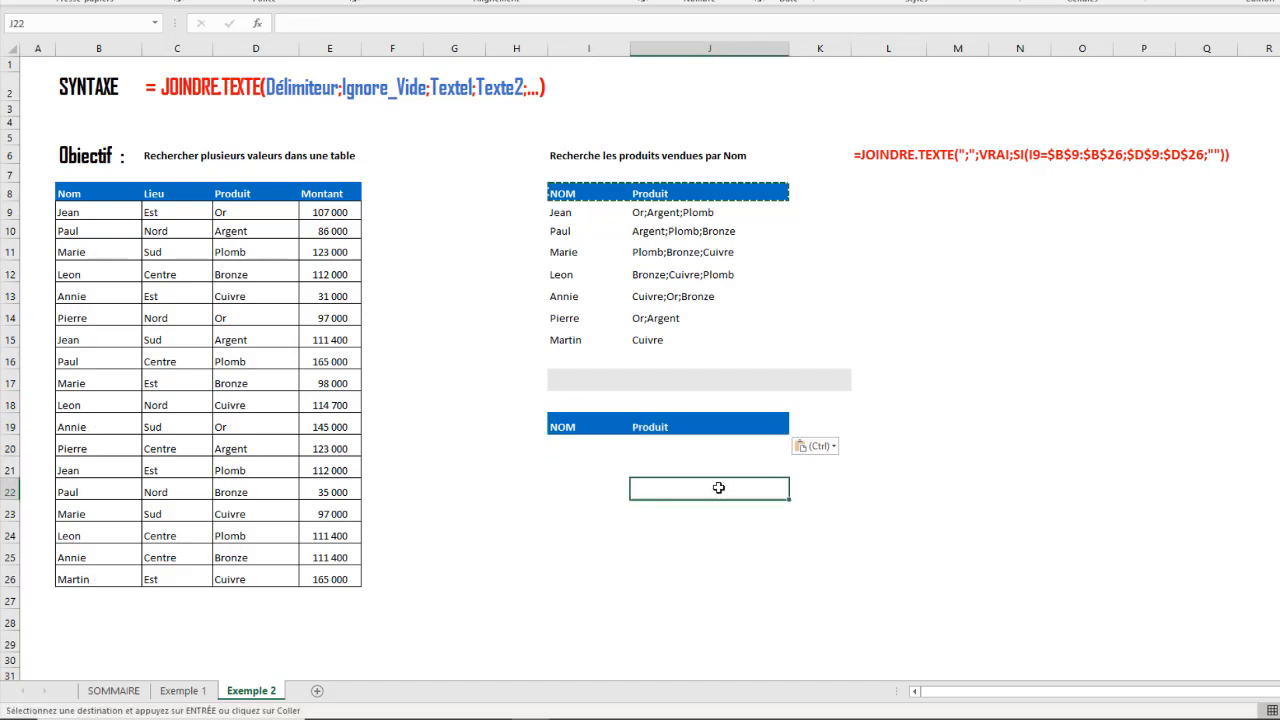
- Enter =UNIQUE(B9:B26) in cell I20 to list each name once, and check the resulting list
{"action": "left_click", "coordinate": [609, 445]}
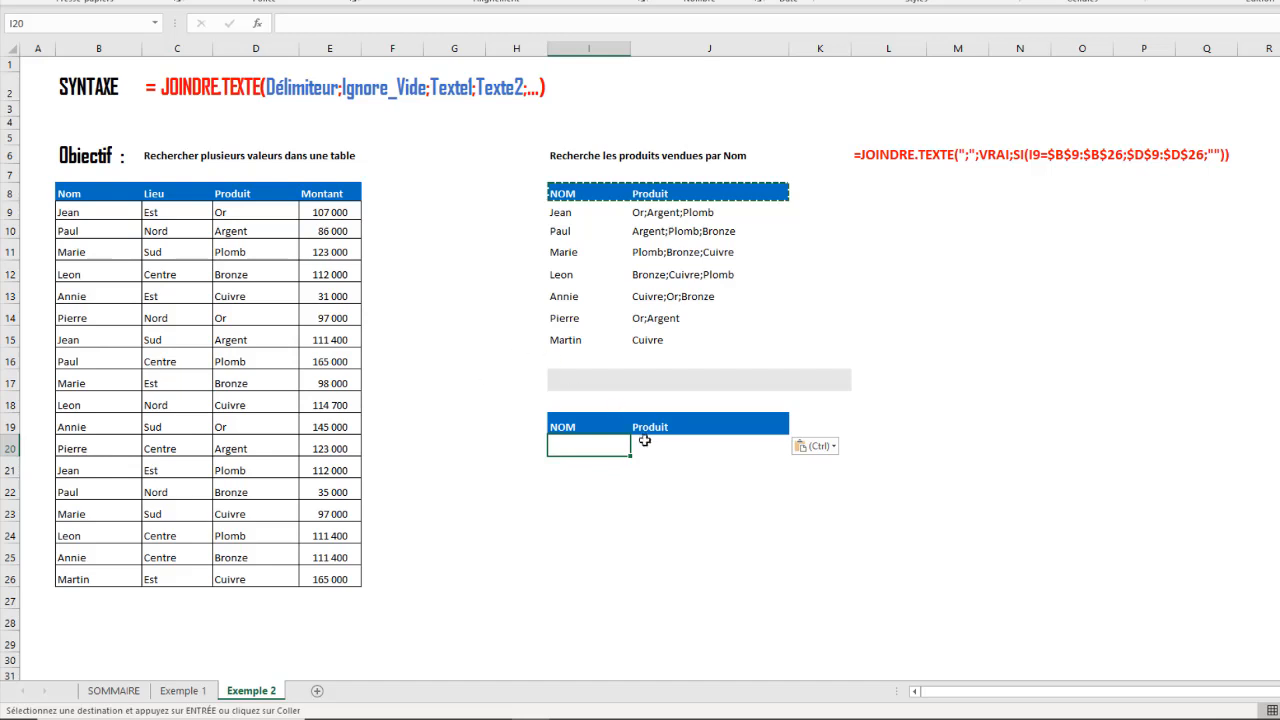
{"action": "type", "text": "="}
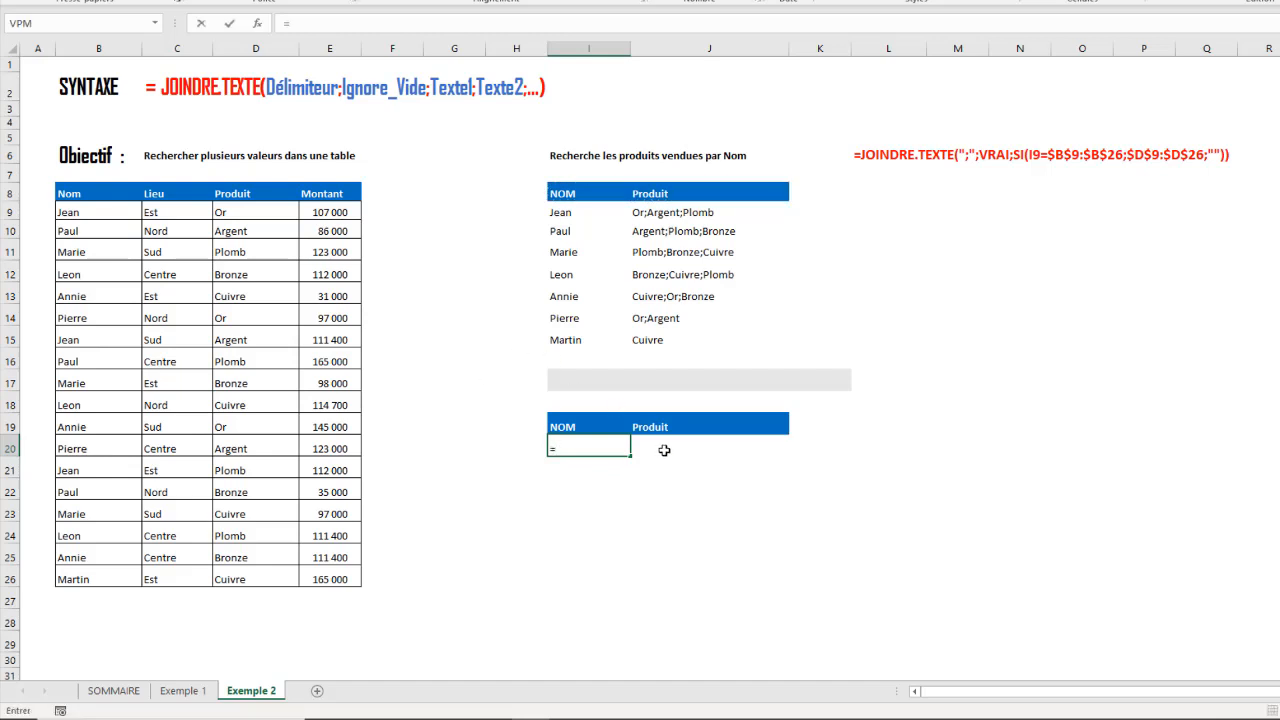
{"action": "type", "text": "uni"}
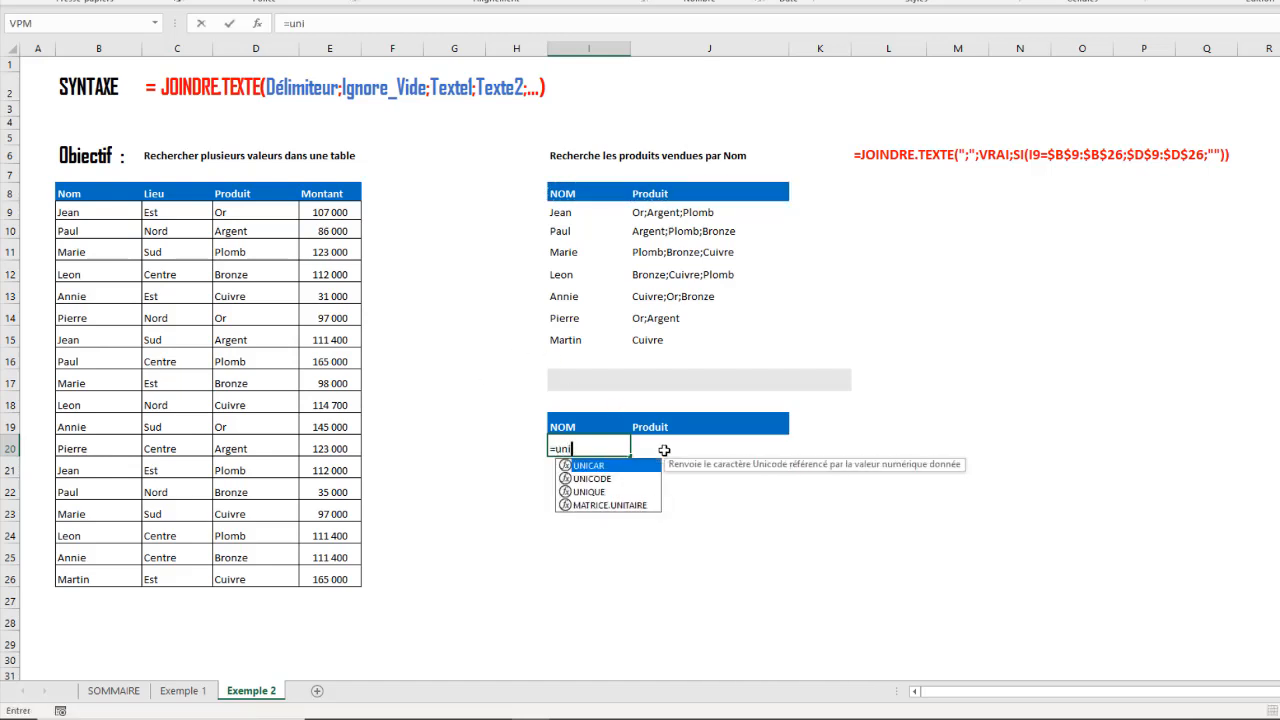
{"action": "left_click", "coordinate": [577, 492]}
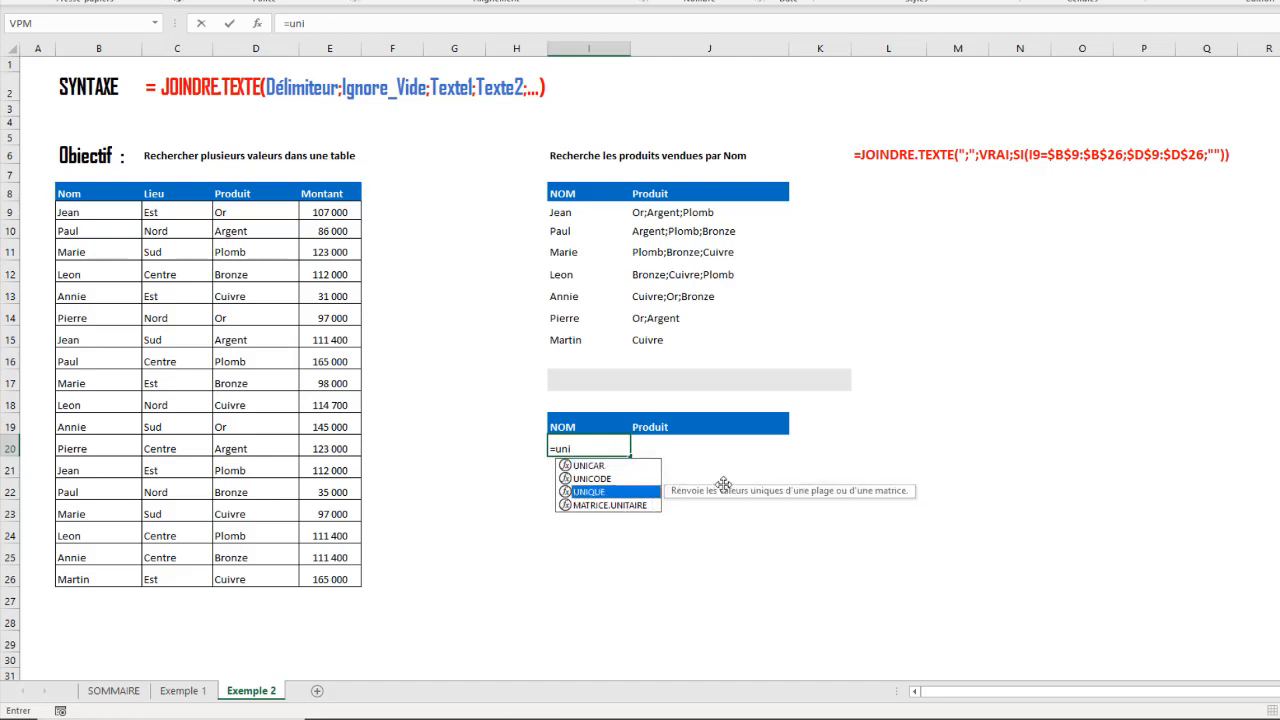
{"action": "double_click", "coordinate": [597, 494]}
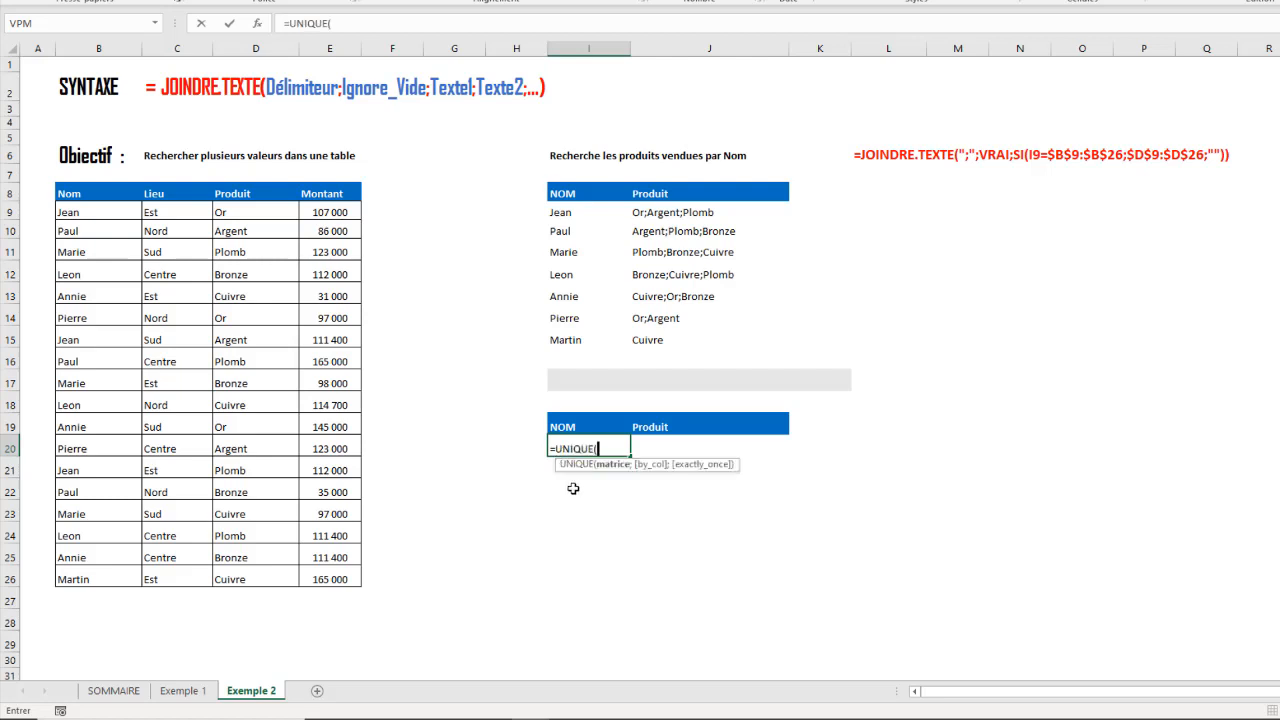
{"action": "left_click_drag", "start_coordinate": [91, 212], "coordinate": [104, 578]}
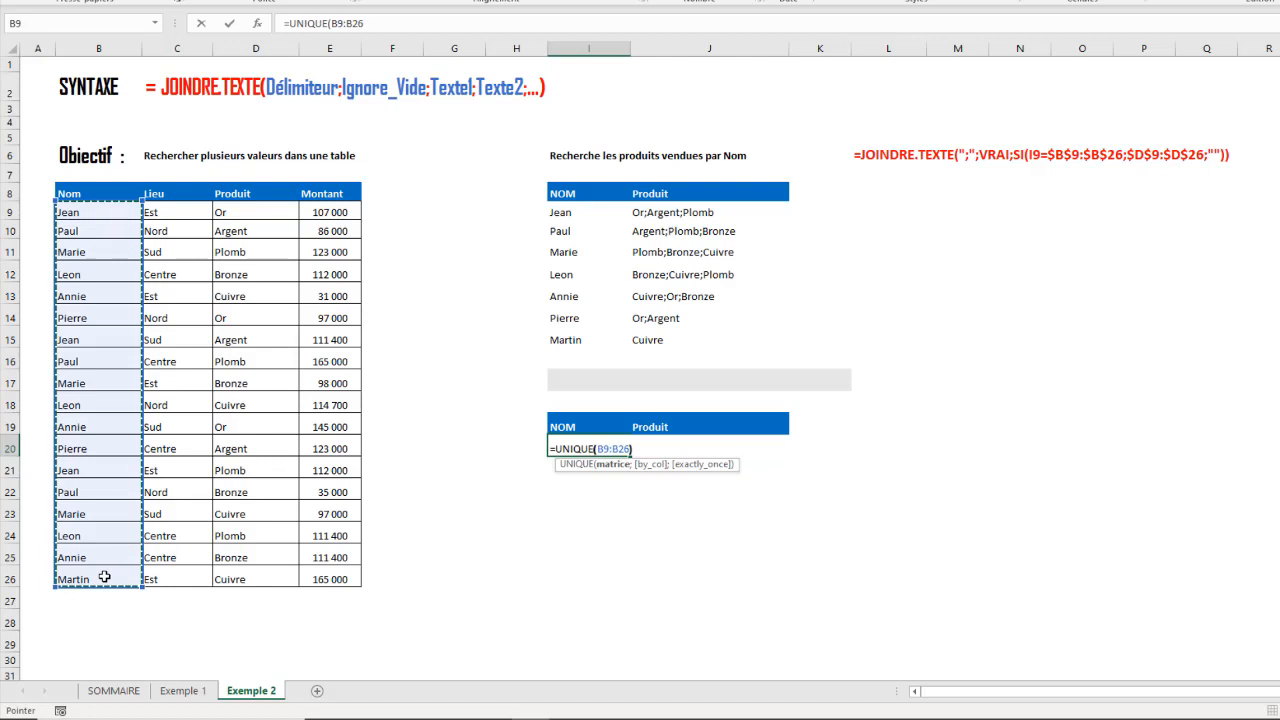
{"action": "key", "text": "Return"}
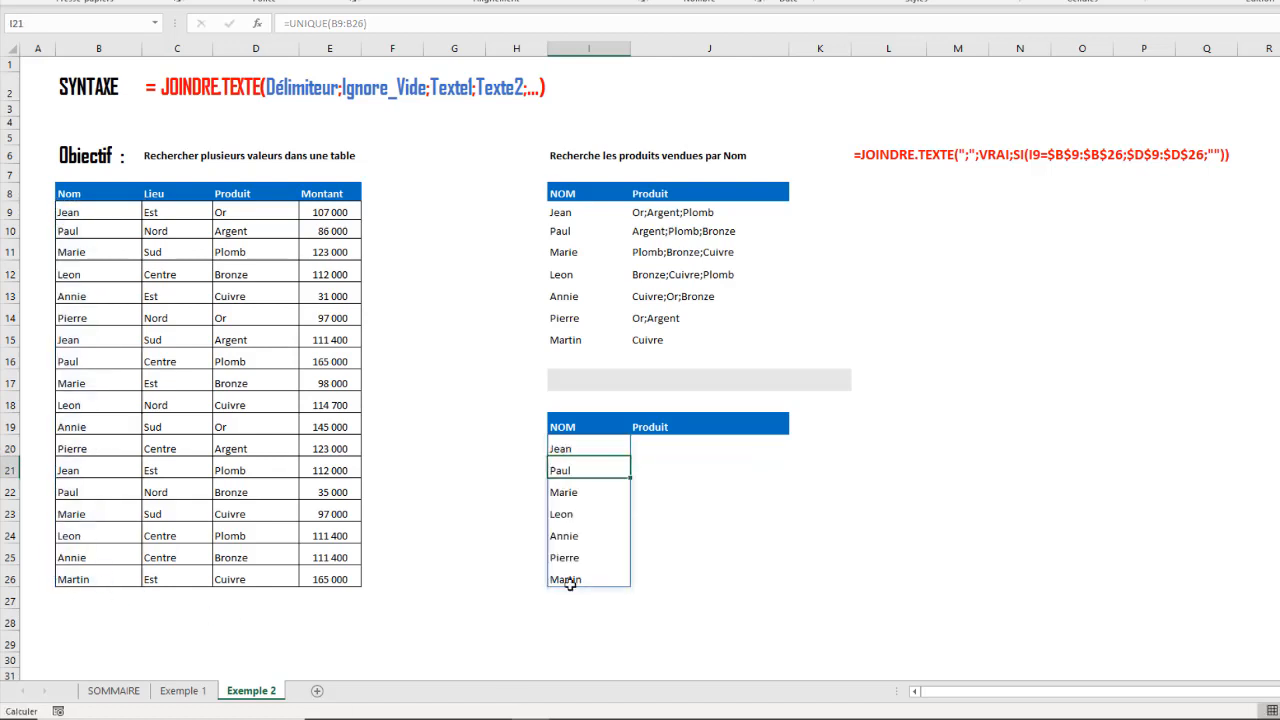
{"action": "left_click_drag", "start_coordinate": [565, 449], "coordinate": [566, 582]}
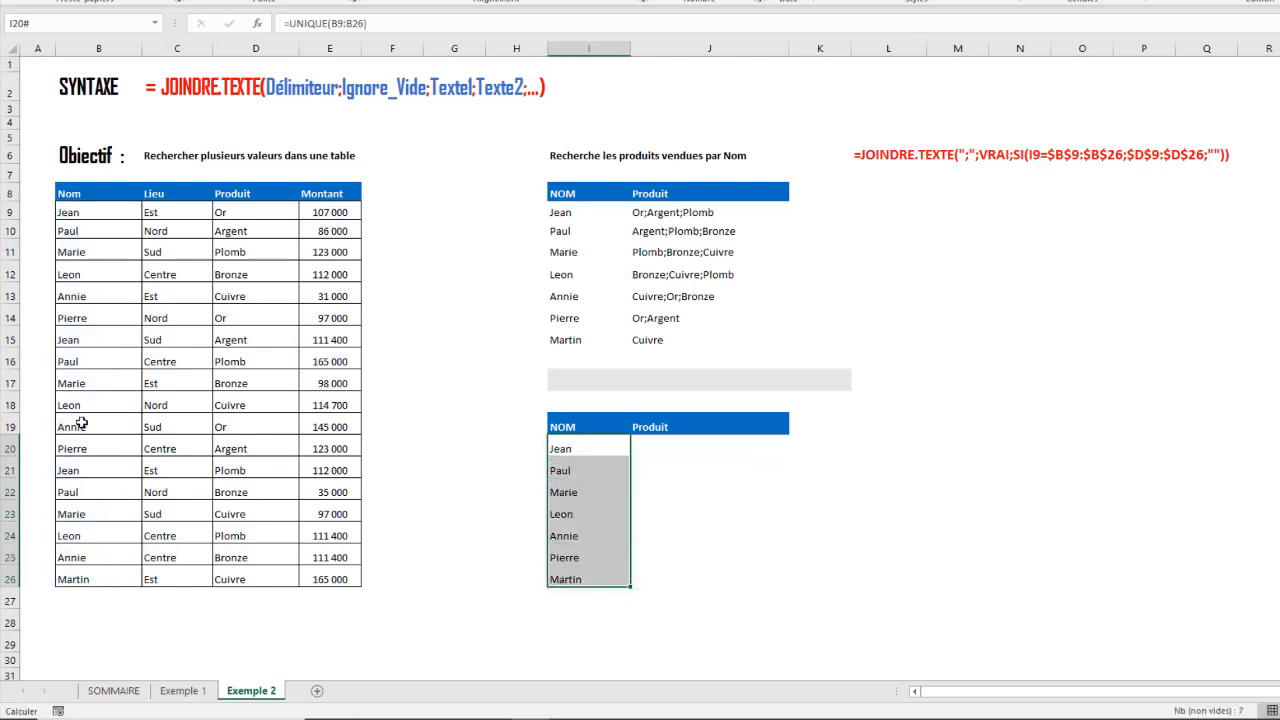
{"action": "left_click", "coordinate": [668, 458]}
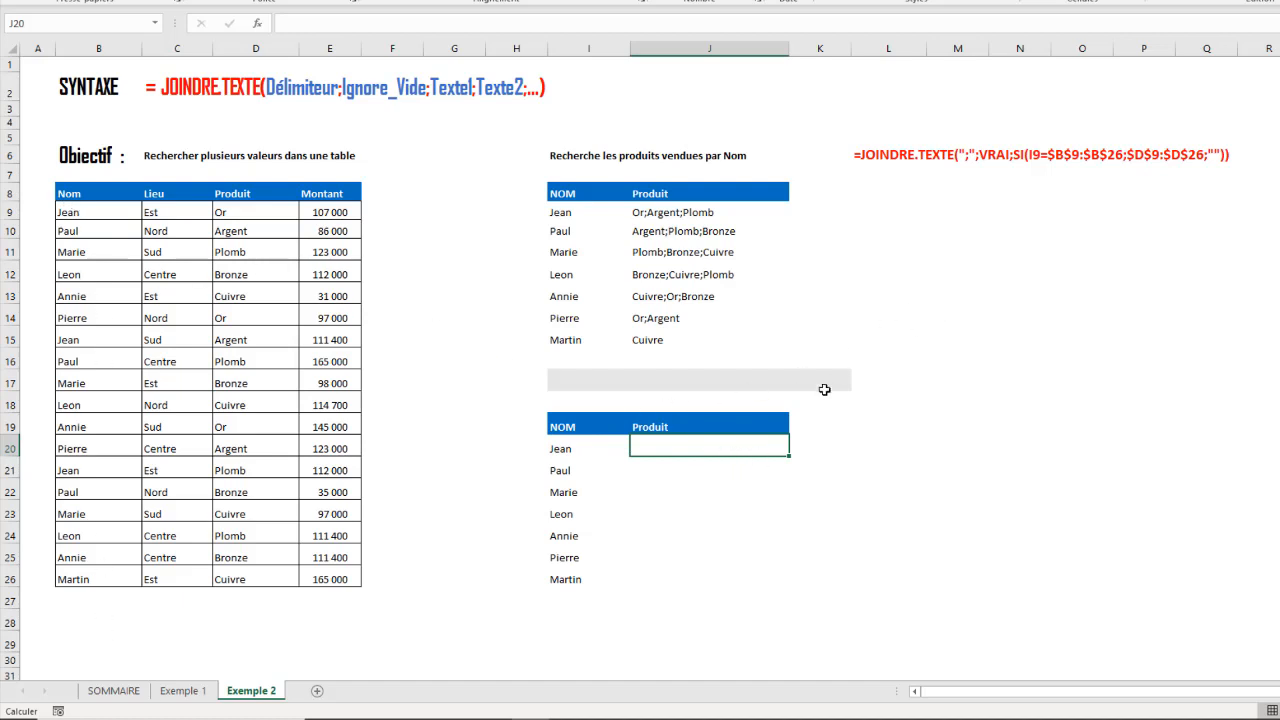
{"action": "left_click", "coordinate": [853, 446]}
{"action": "left_click", "coordinate": [886, 428]}
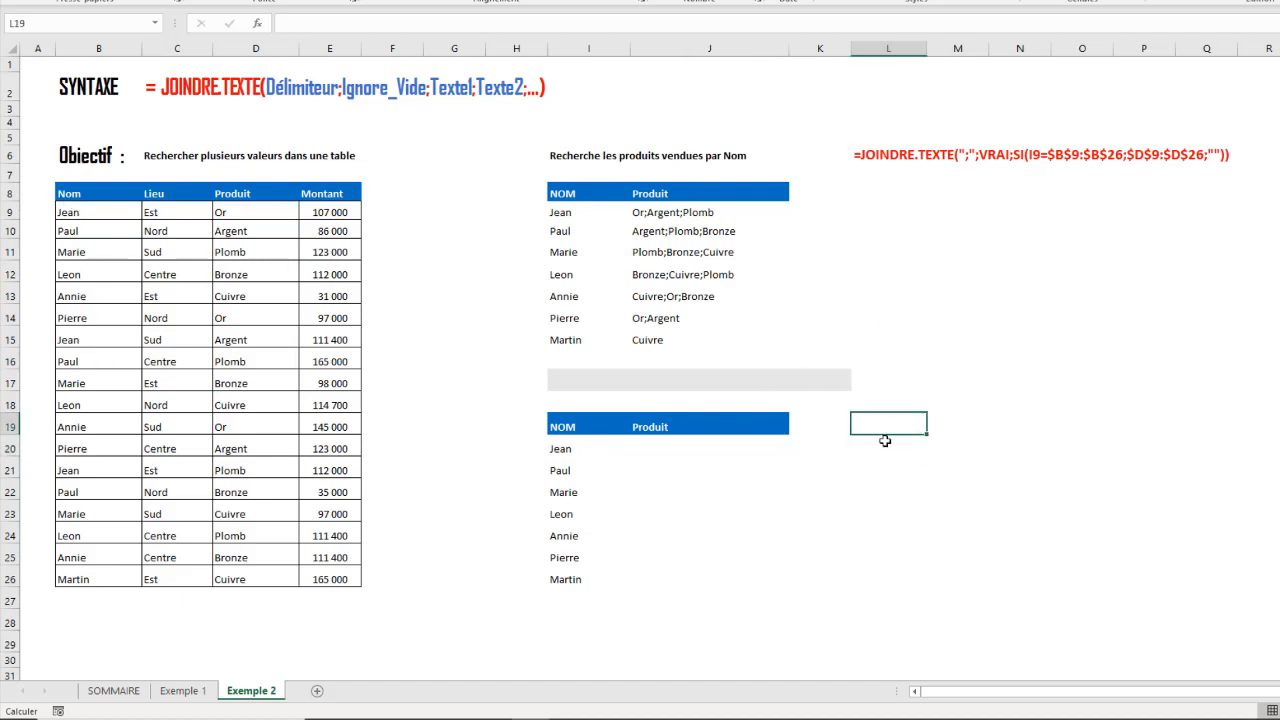
{"action": "left_click", "coordinate": [871, 462]}
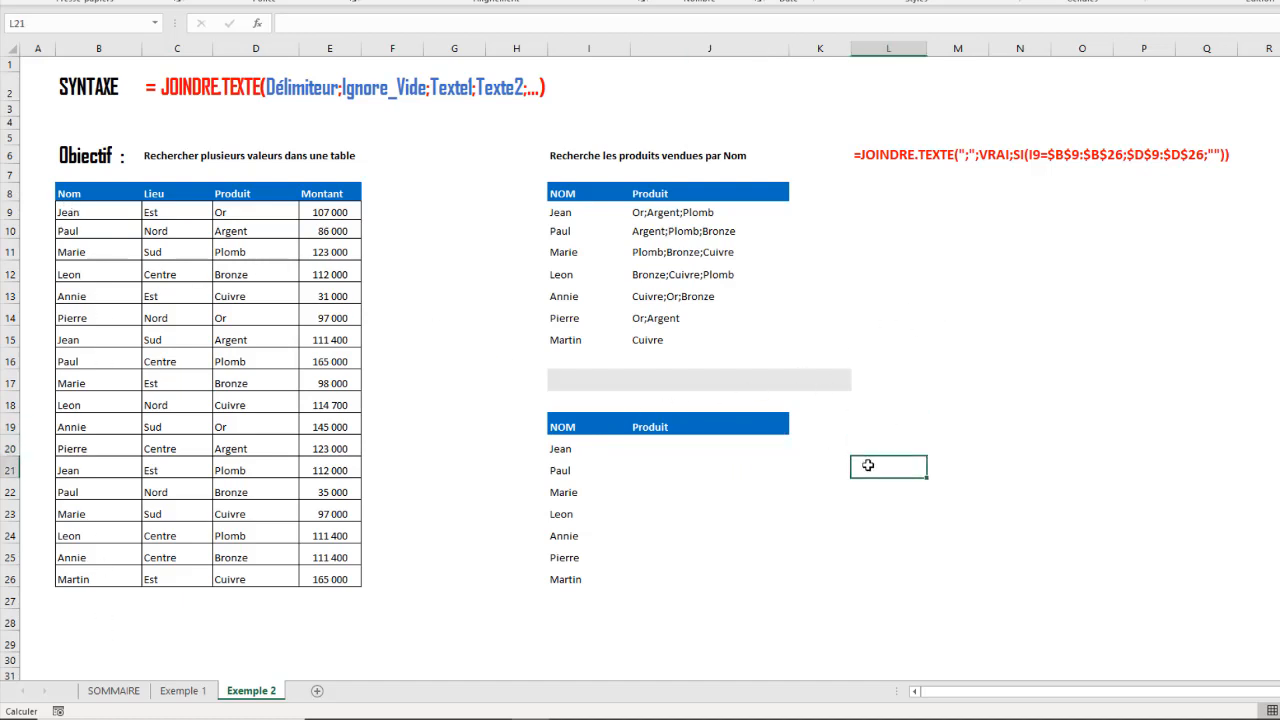
{"action": "left_click", "coordinate": [618, 452]}
{"action": "left_click", "coordinate": [658, 447]}
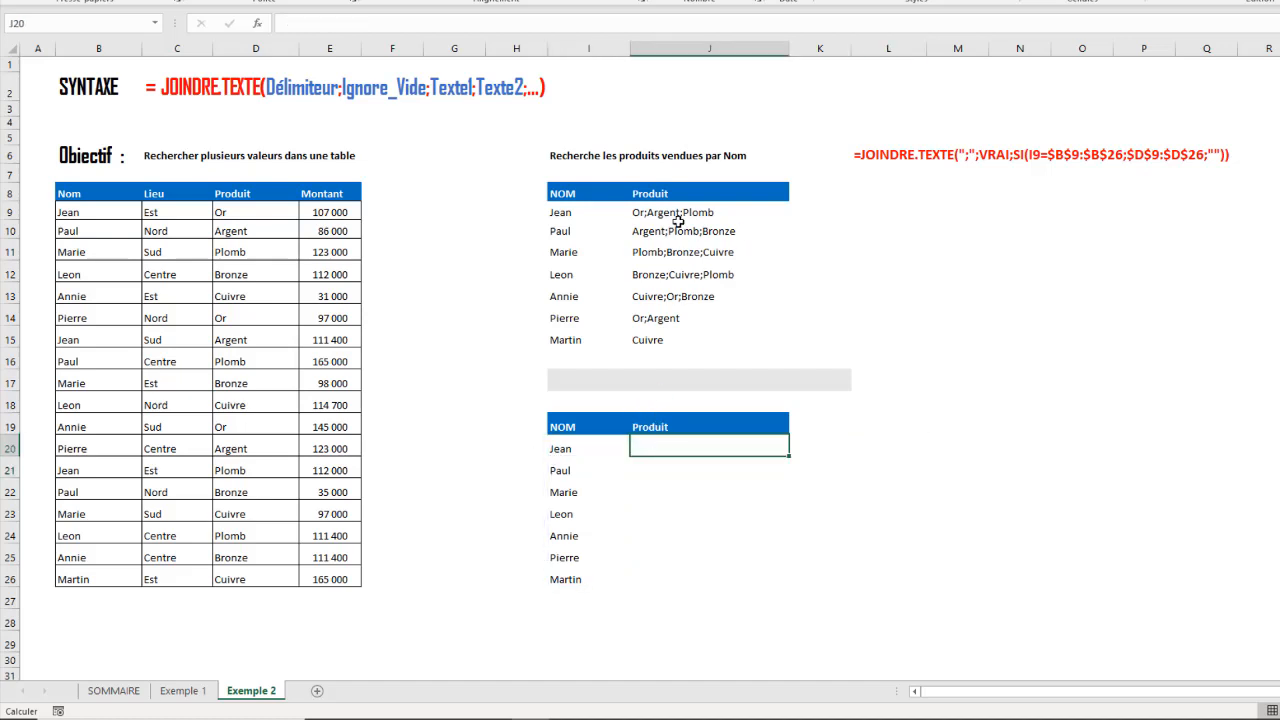
- Start an SI formula in cell L20 that tests whether I20 equals the absolute range $B$9:$B$26
{"action": "left_click", "coordinate": [916, 446]}
{"action": "type", "text": "="}
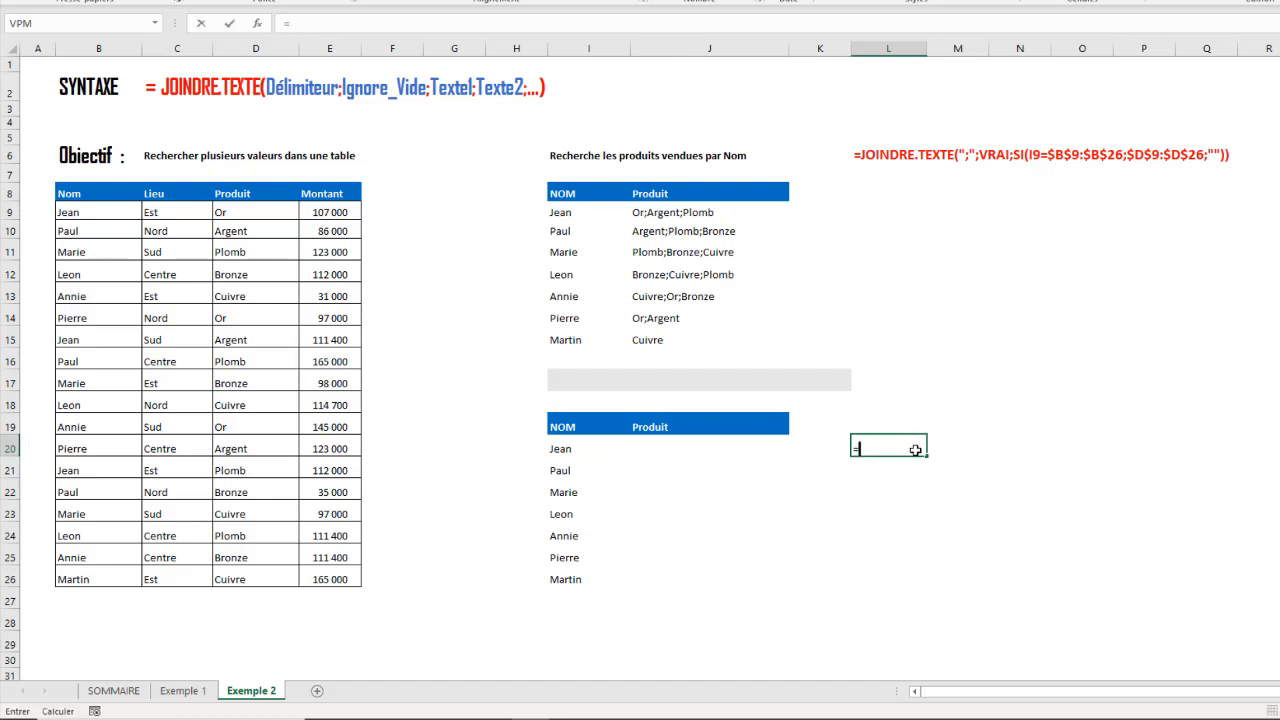
{"action": "type", "text": "SI("}
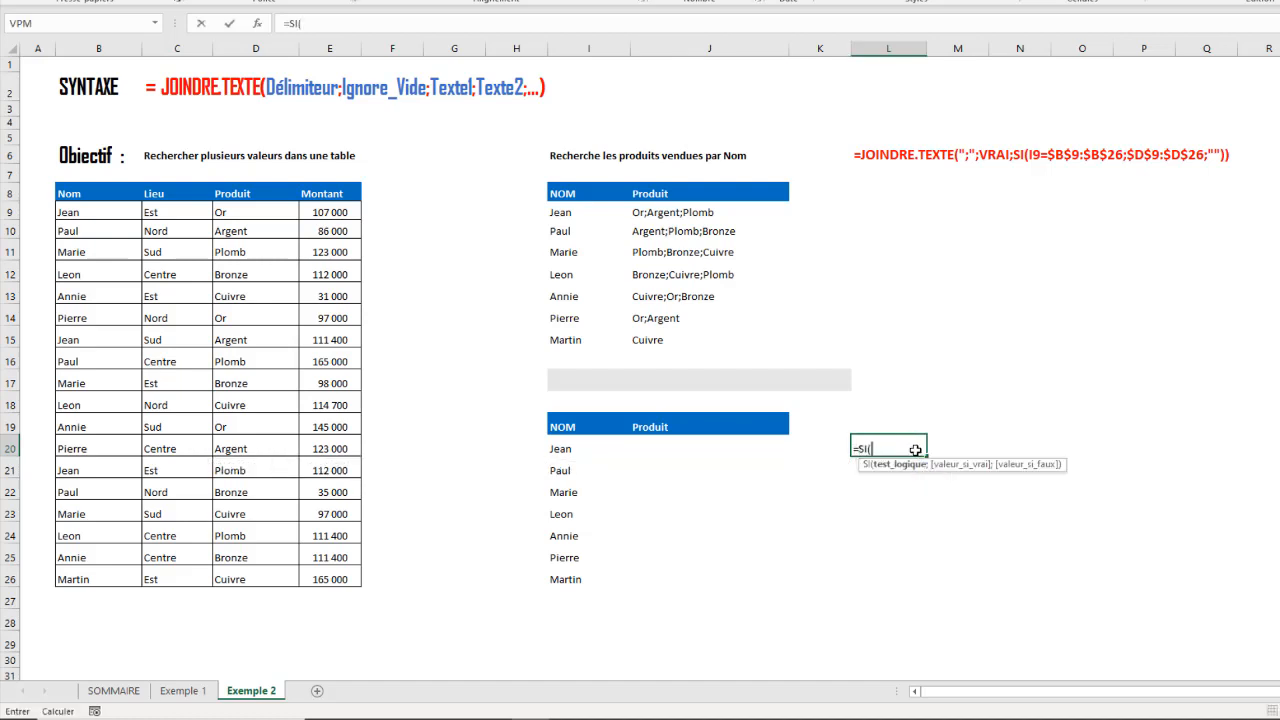
{"action": "left_click", "coordinate": [560, 448]}
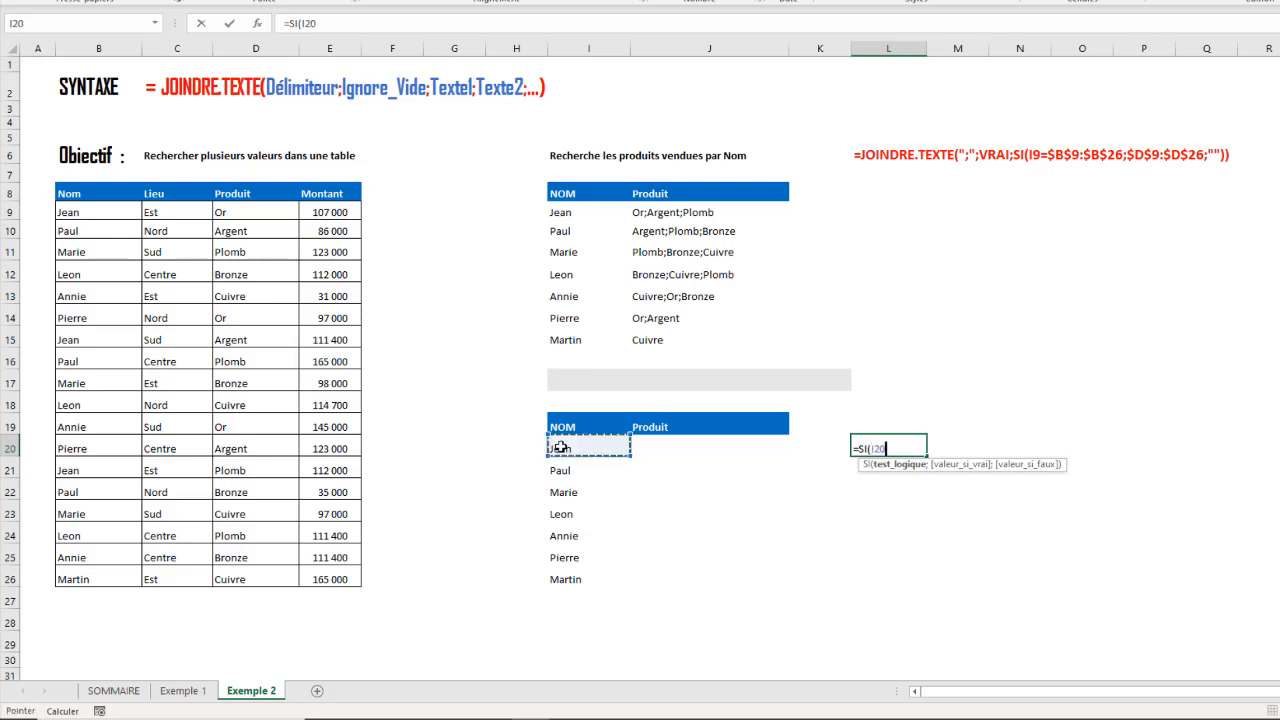
{"action": "type", "text": "="}
{"action": "left_click_drag", "start_coordinate": [75, 216], "coordinate": [98, 569]}
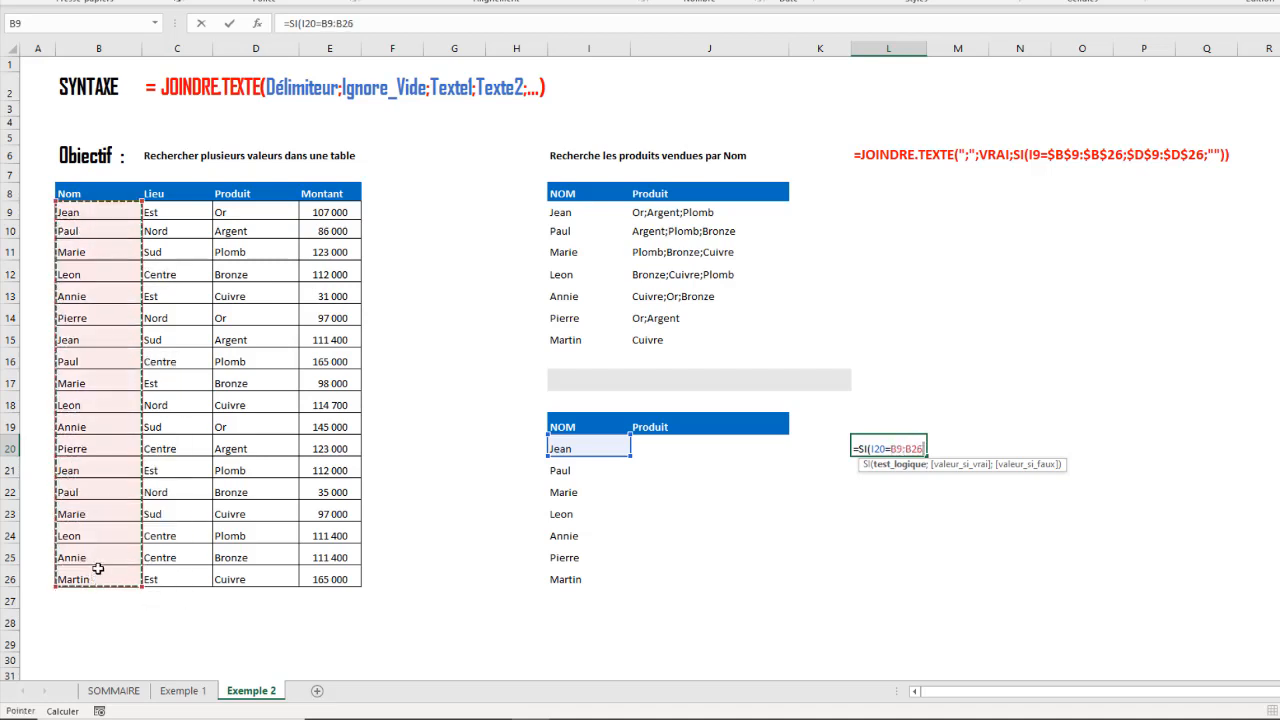
{"action": "key", "text": "F4"}
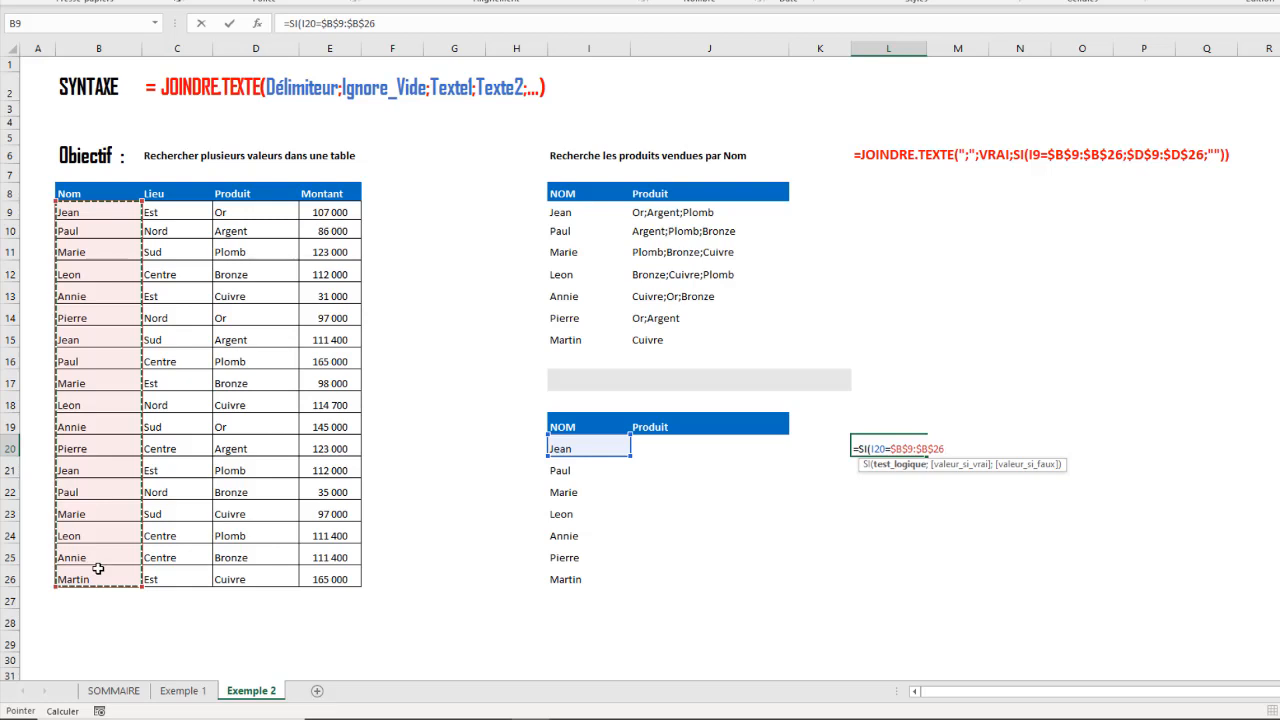
- Complete the L20 formula with $D$9:$D$26 if true and "" if false, then check the spilled list of products
{"action": "type", "text": ";"}
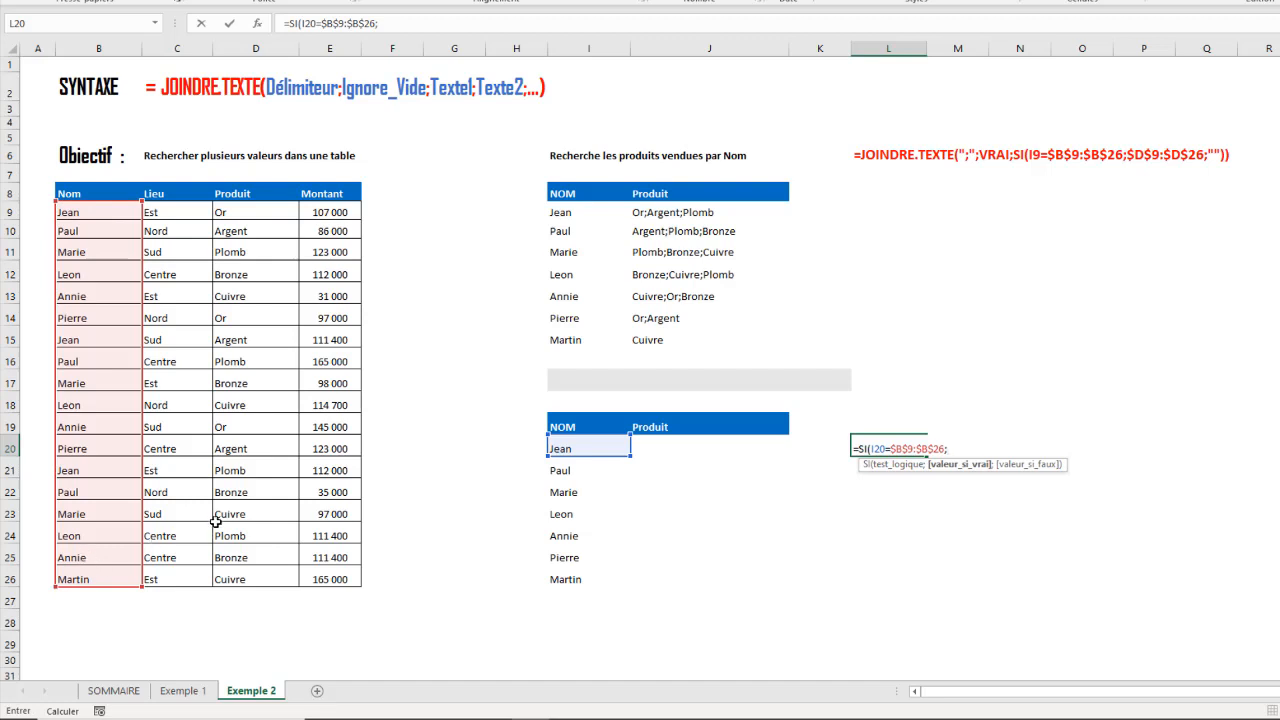
{"action": "left_click_drag", "start_coordinate": [226, 214], "coordinate": [282, 570]}
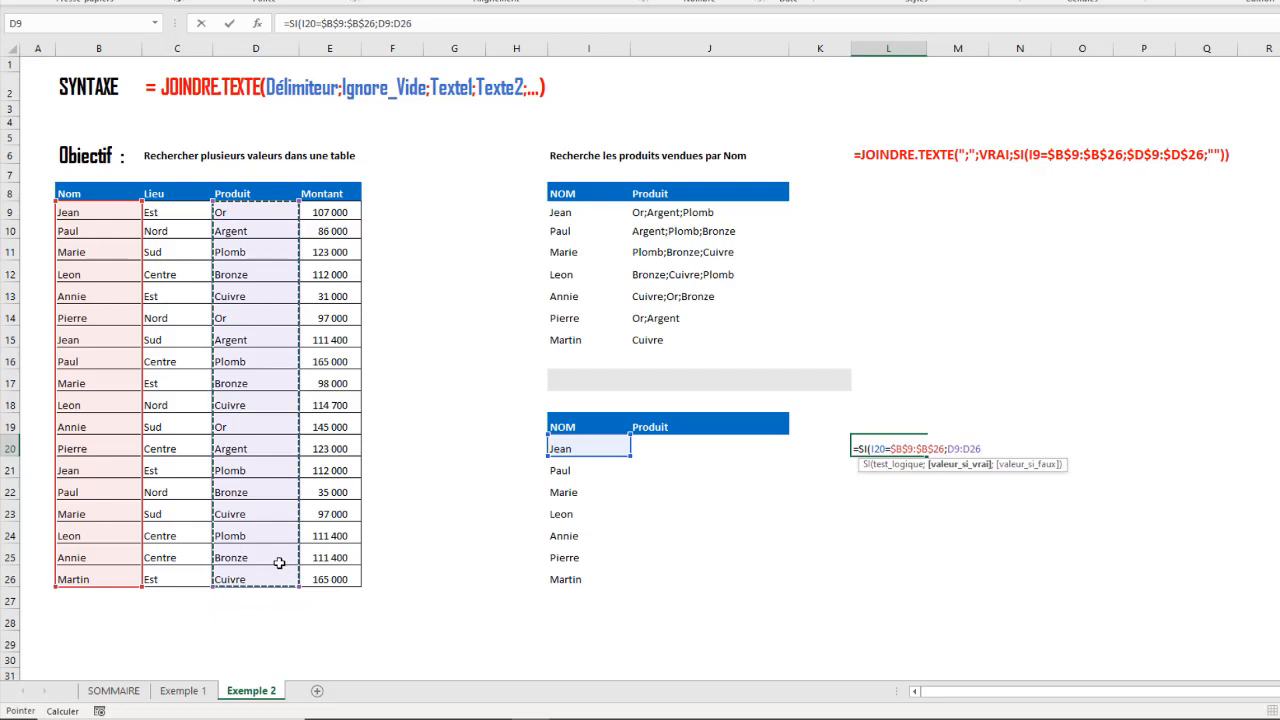
{"action": "key", "text": "F4"}
{"action": "type", "text": ";"}
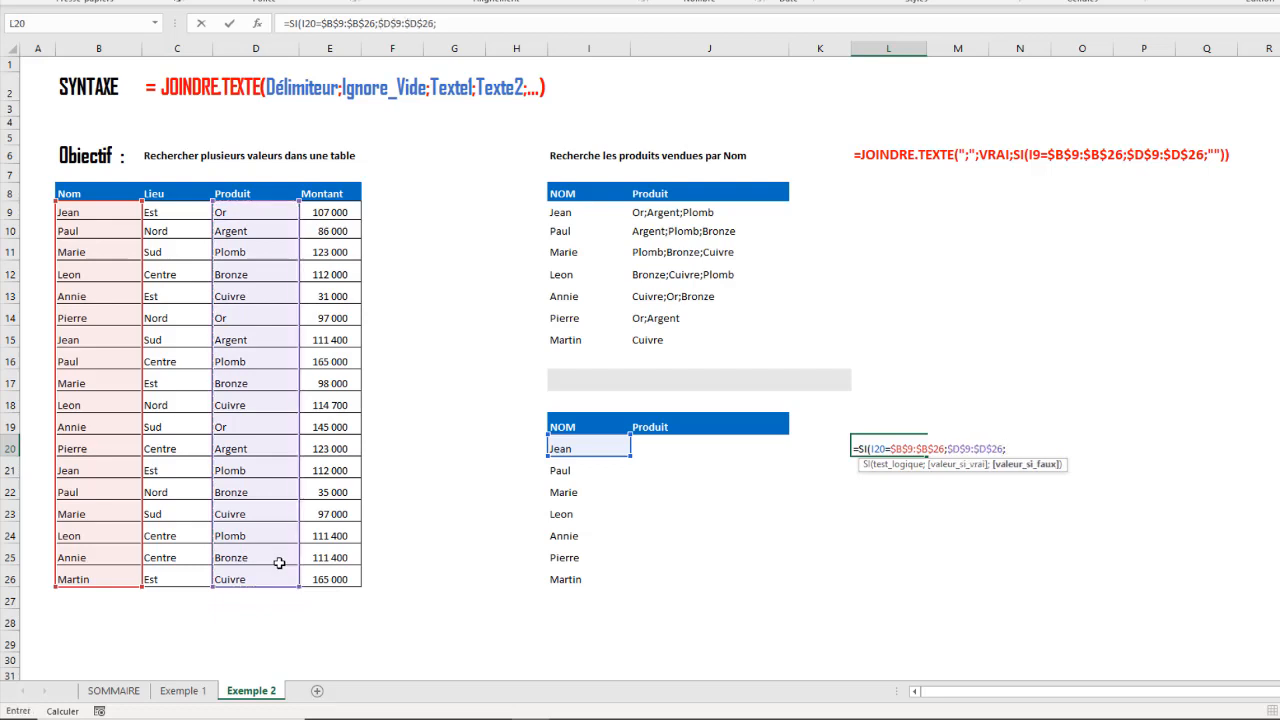
{"action": "type", "text": "\"\")"}
{"action": "key", "text": "Return"}
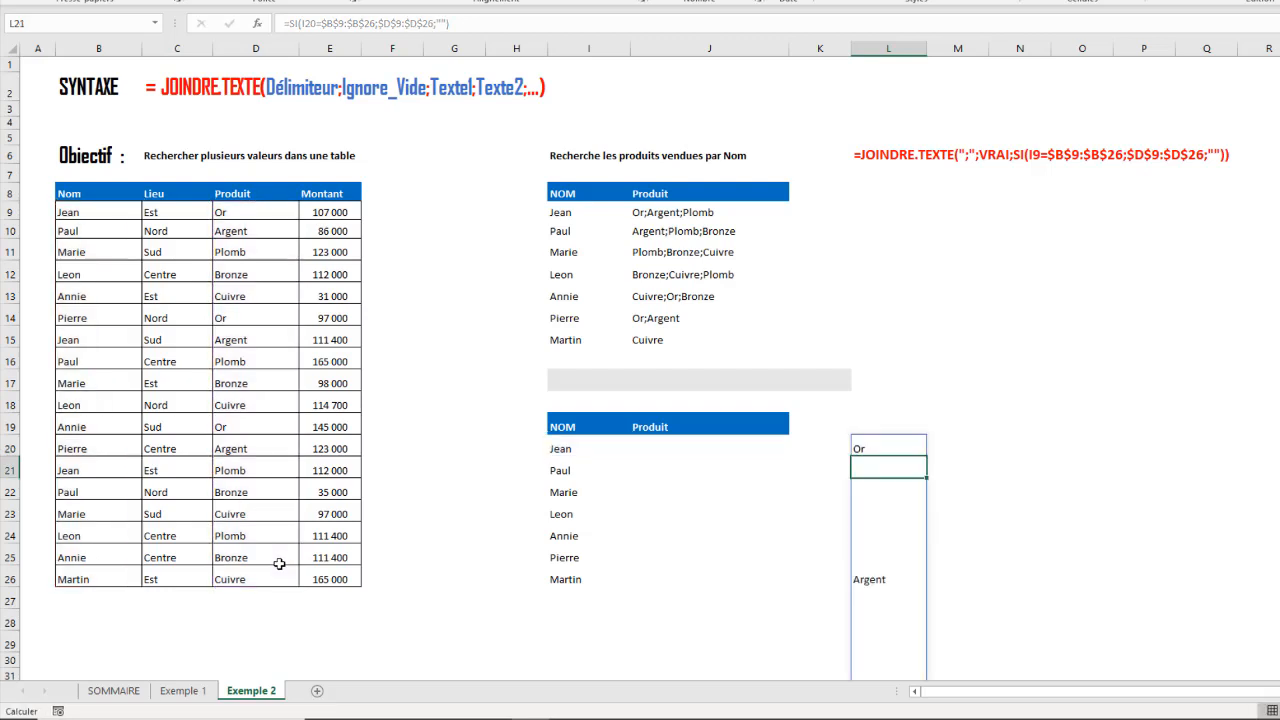
{"action": "scroll", "coordinate": [1105, 445], "scroll_direction": "down", "scroll_amount": 6}
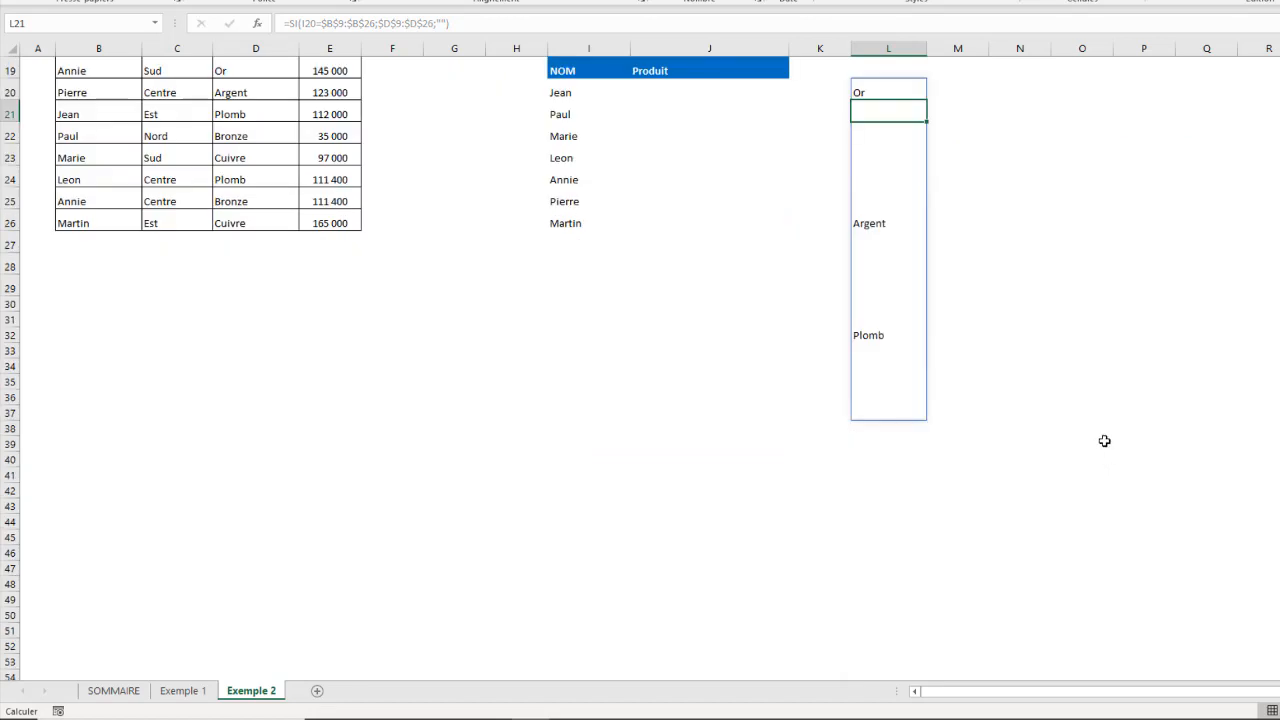
{"action": "scroll", "coordinate": [1103, 440], "scroll_direction": "up", "scroll_amount": 6}
{"action": "scroll", "coordinate": [1100, 432], "scroll_direction": "down", "scroll_amount": 6}
- Start a second SI formula in cell M20 that compares I21 with the absolute range $B$9:$B$26
{"action": "left_click", "coordinate": [972, 90]}
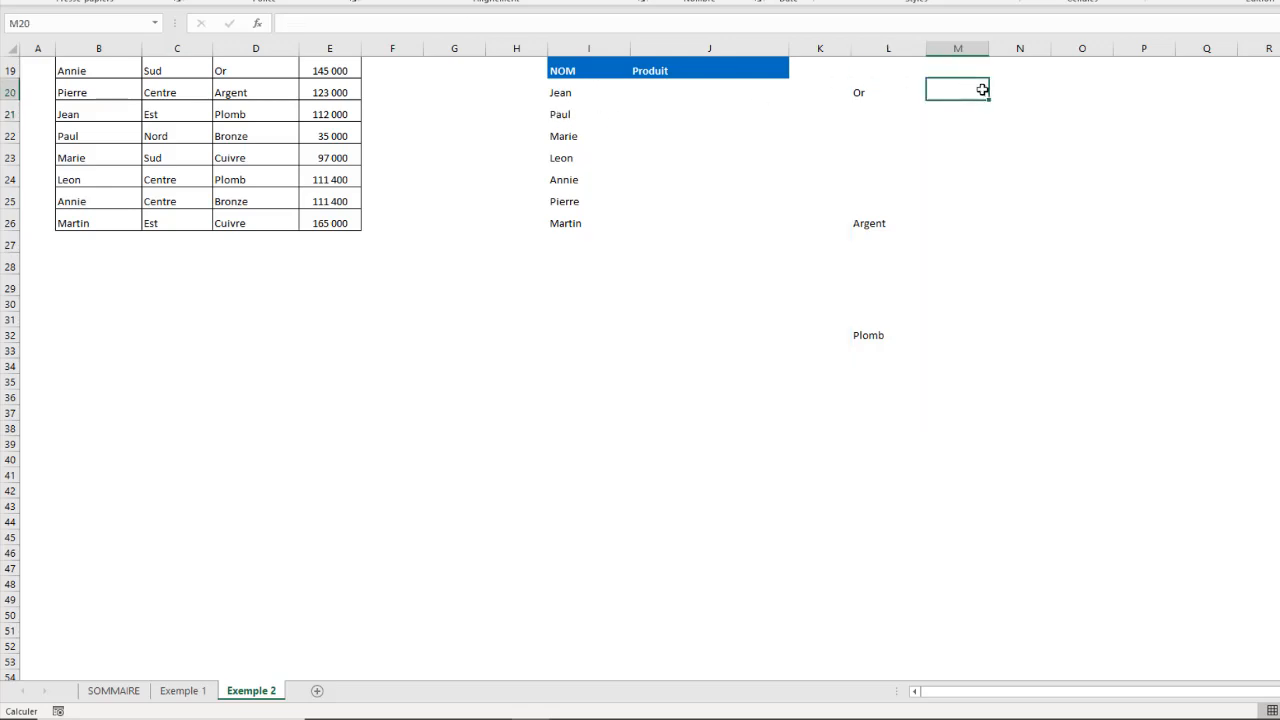
{"action": "left_click", "coordinate": [965, 115]}
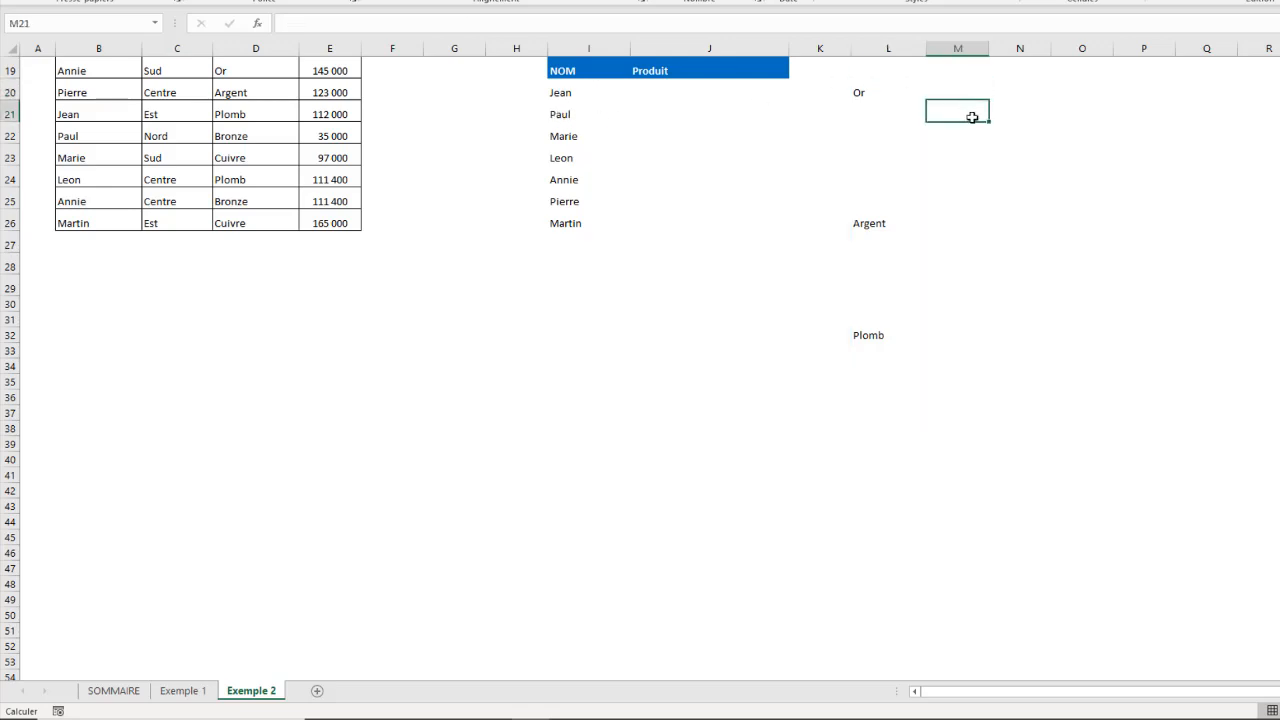
{"action": "left_click", "coordinate": [955, 91]}
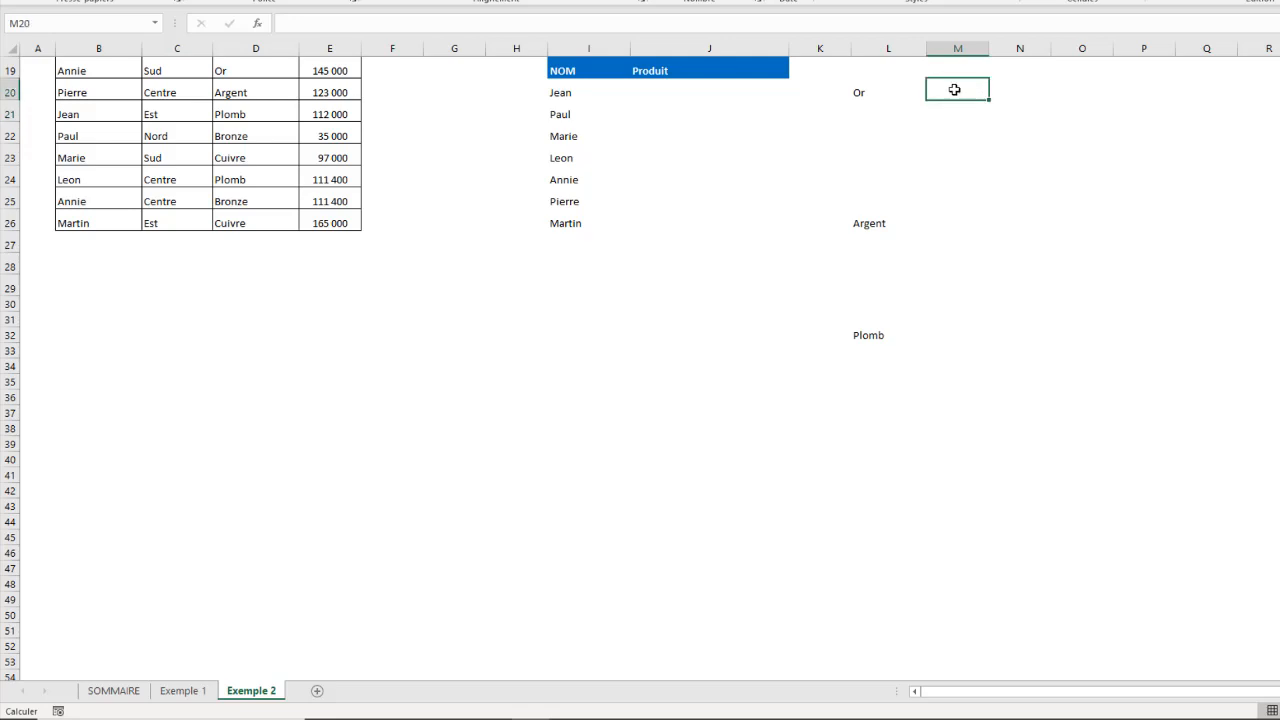
{"action": "type", "text": "=si("}
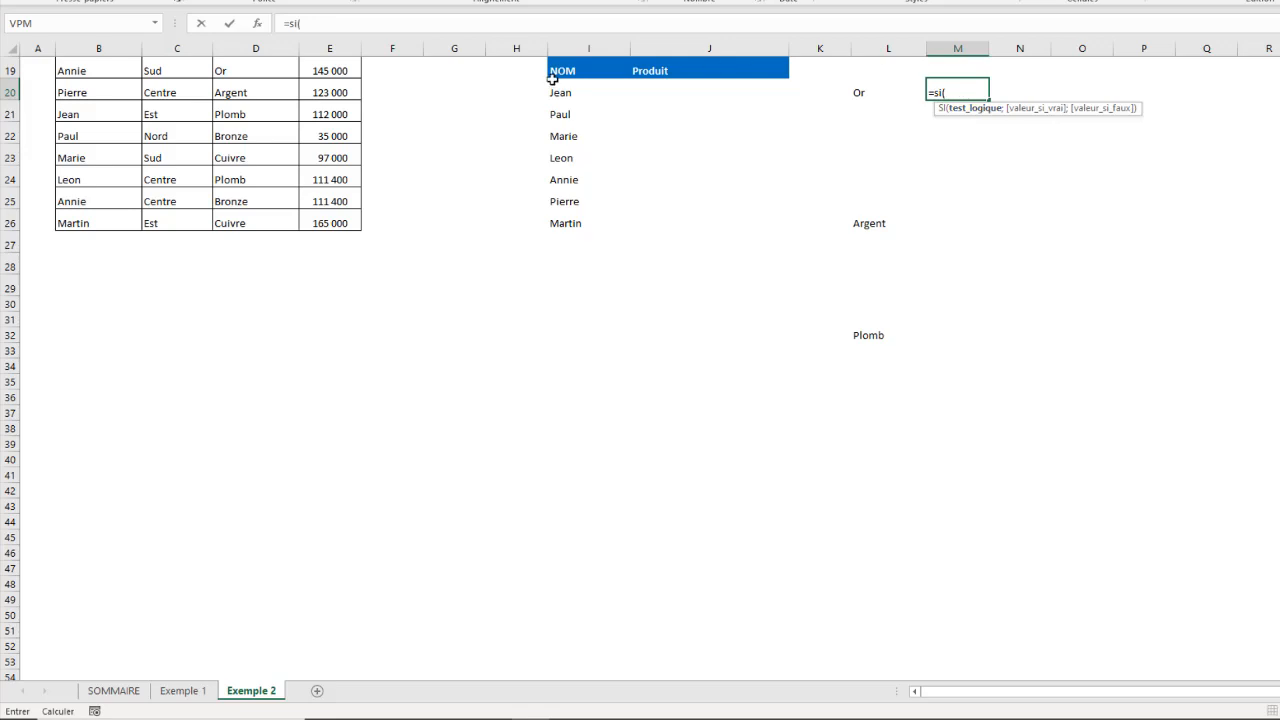
{"action": "left_click", "coordinate": [562, 114]}
{"action": "type", "text": "="}
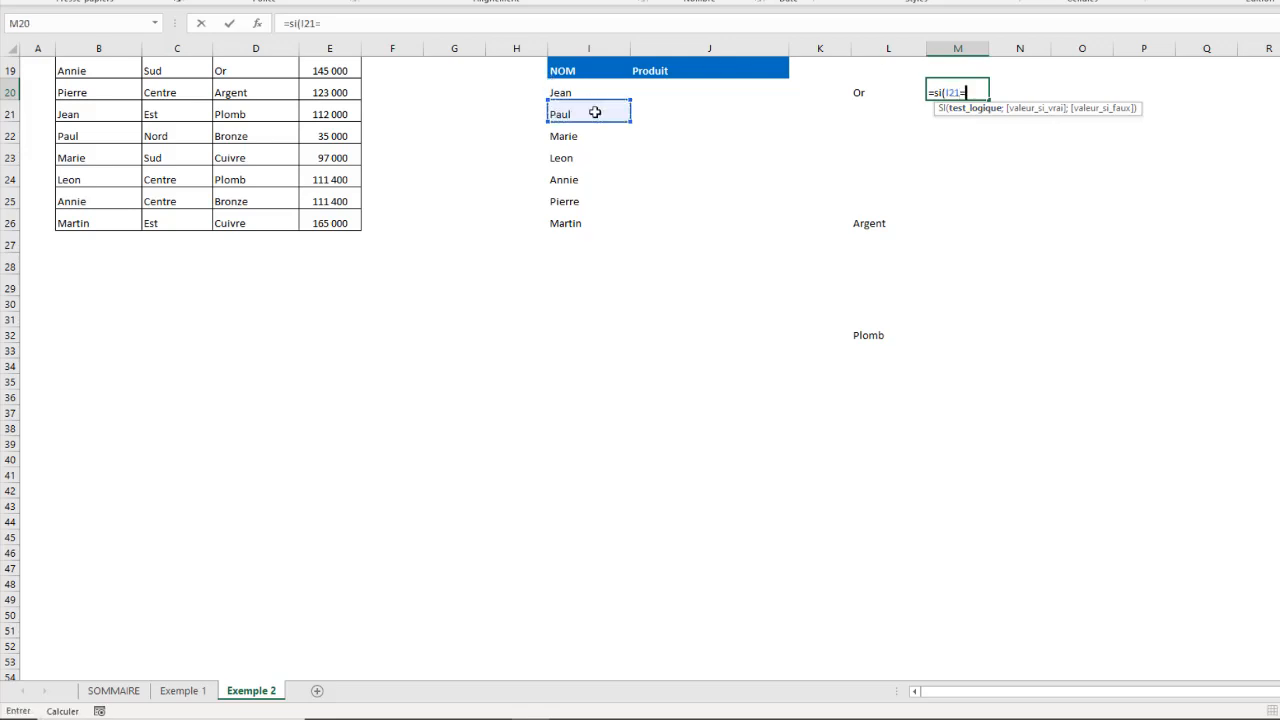
{"action": "scroll", "coordinate": [589, 85], "scroll_direction": "up", "scroll_amount": 6}
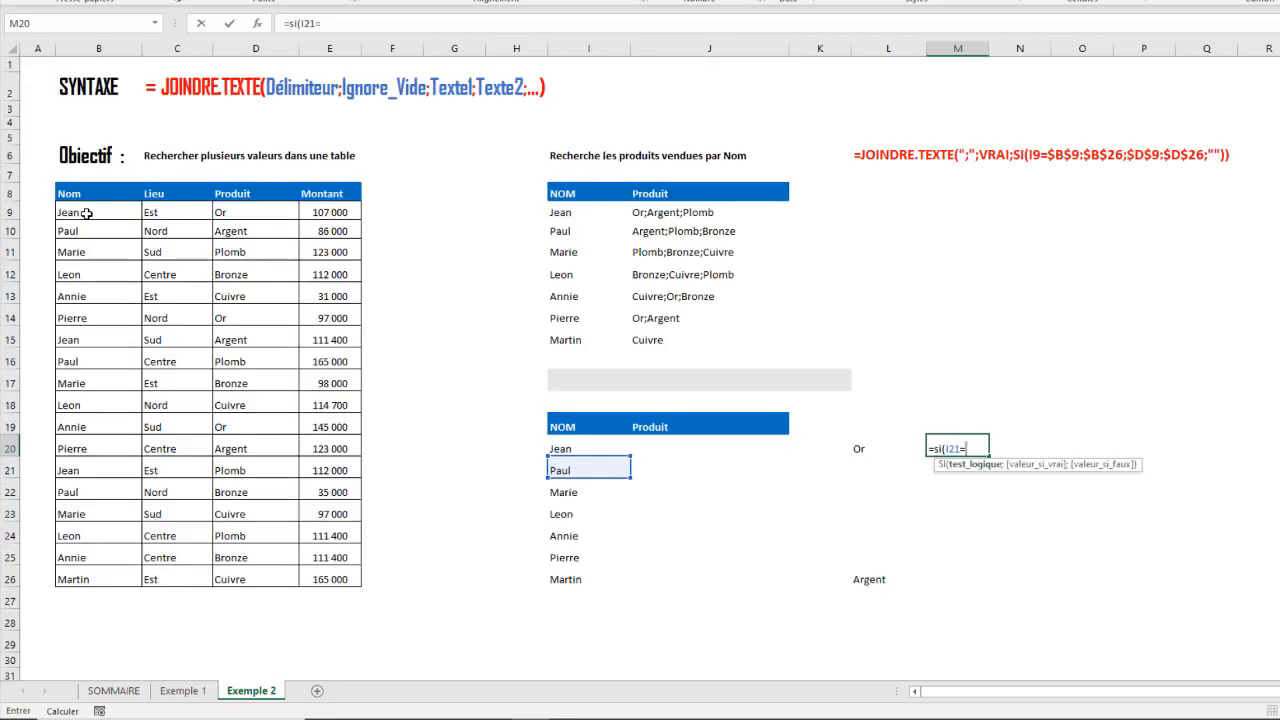
{"action": "left_click_drag", "start_coordinate": [87, 213], "coordinate": [80, 565]}
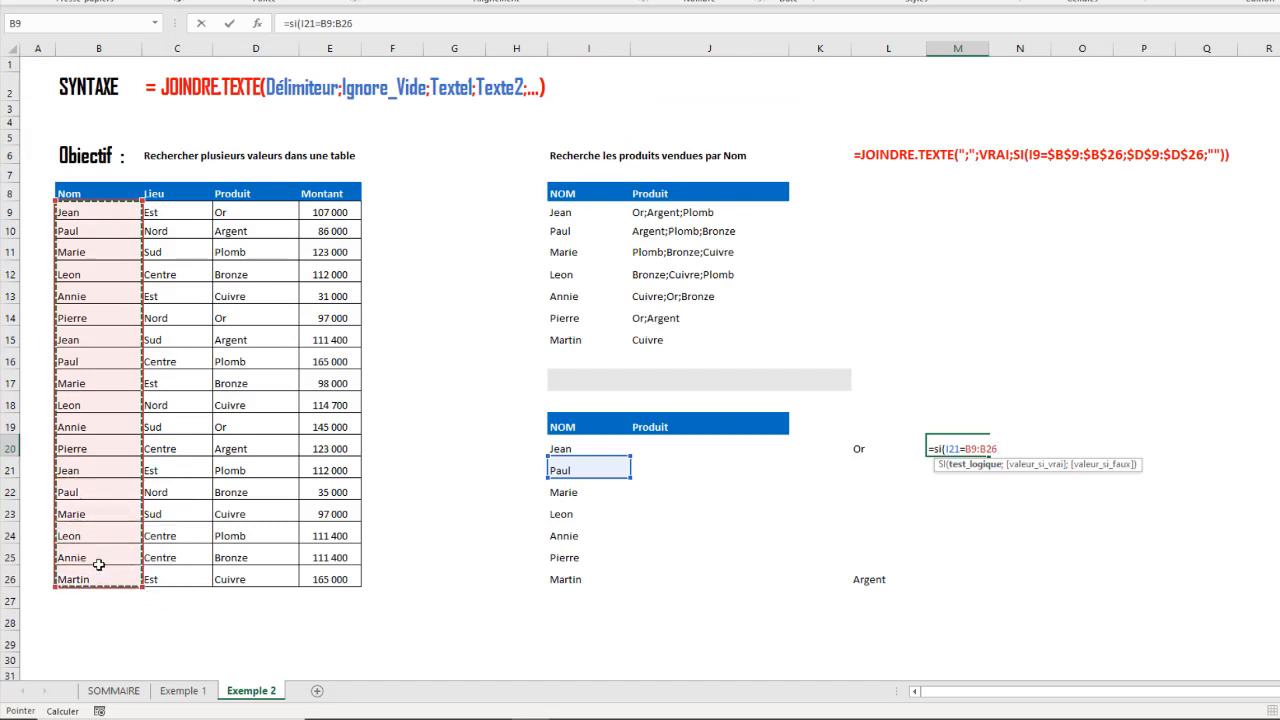
{"action": "key", "text": "F4"}
- Finish the M20 formula with $D$9:$D$26 as the value if true and "" as the value if false
{"action": "type", "text": ";"}
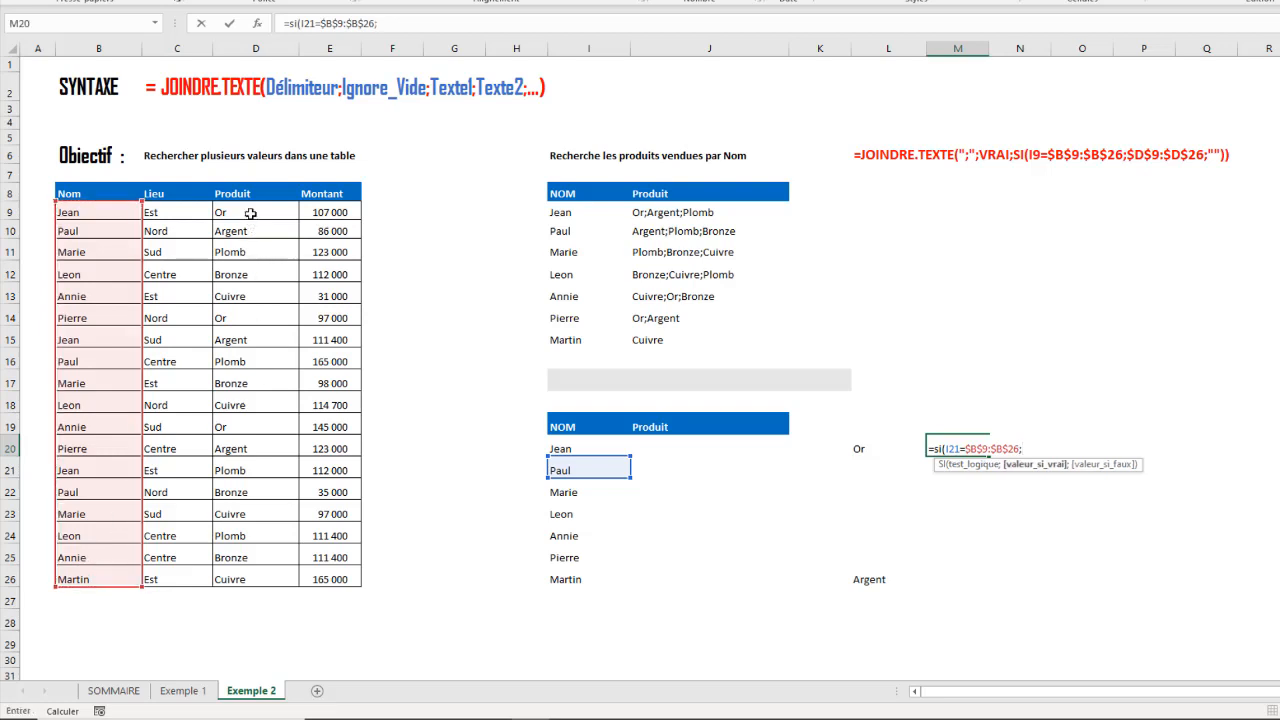
{"action": "left_click_drag", "start_coordinate": [250, 213], "coordinate": [284, 527]}
{"action": "left_click_drag", "start_coordinate": [285, 567], "coordinate": [285, 573]}
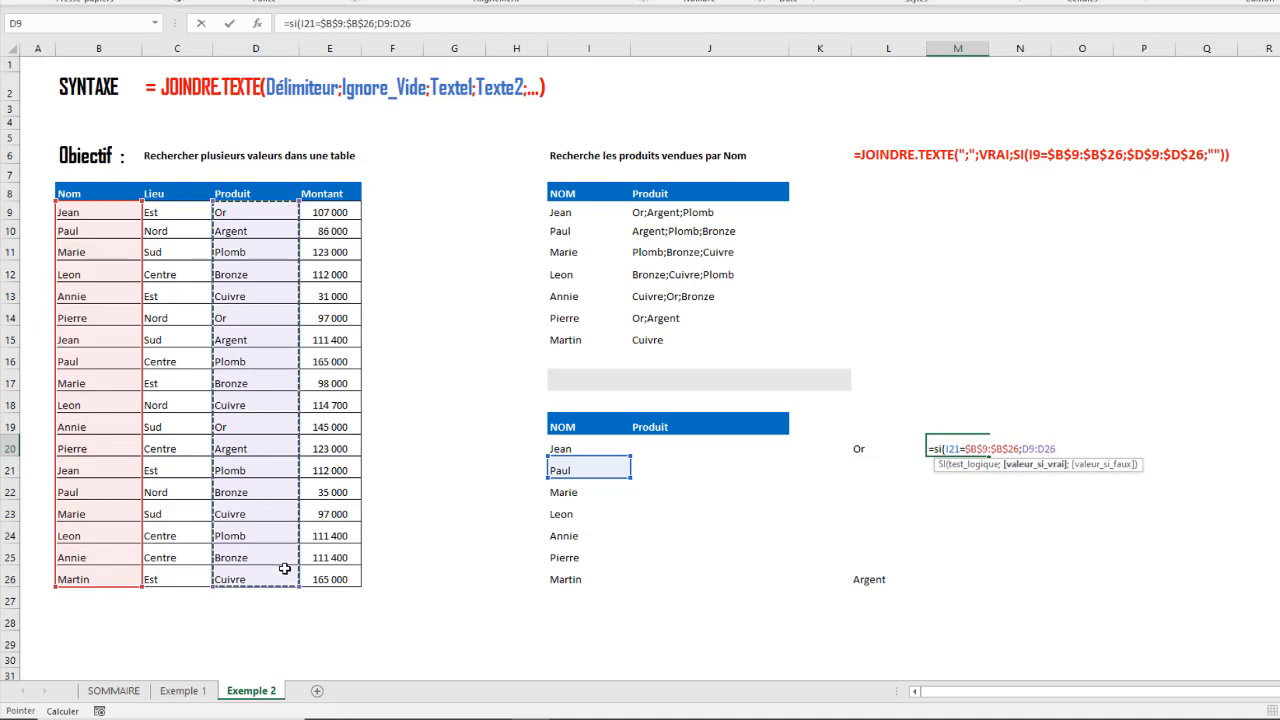
{"action": "key", "text": "F4"}
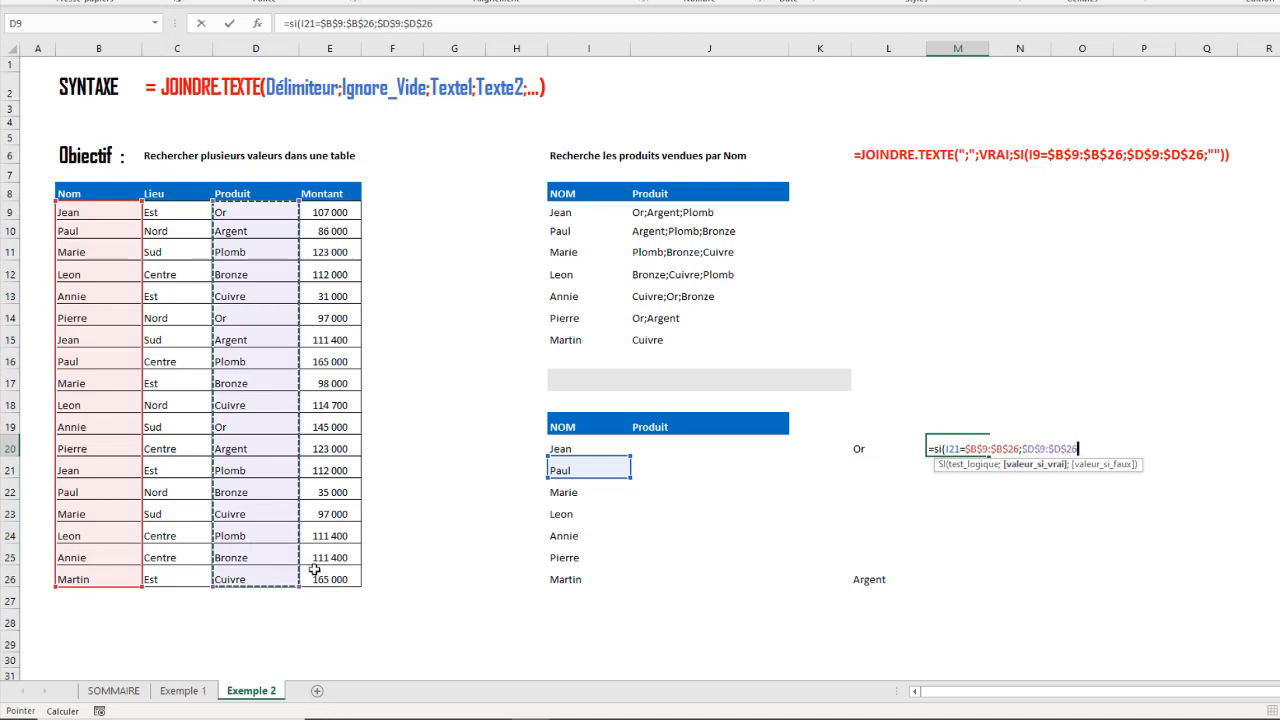
{"action": "type", "text": ";\"\")"}
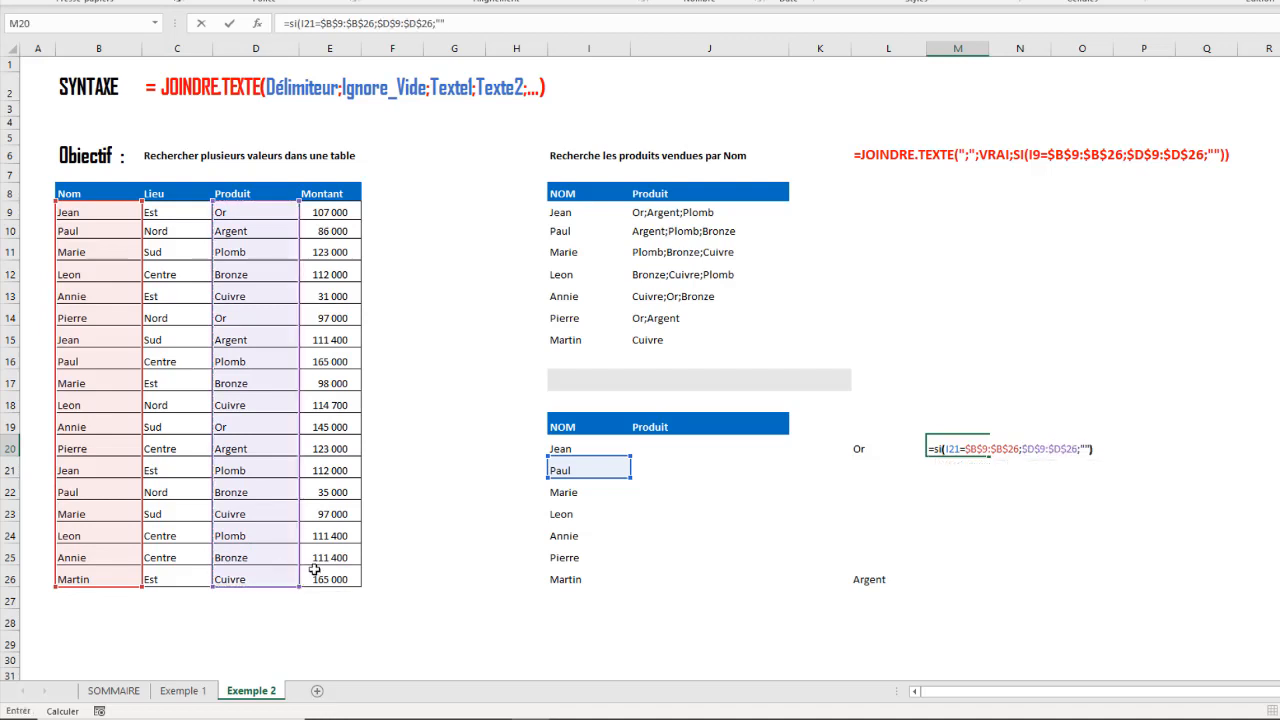
{"action": "key", "text": "Return"}
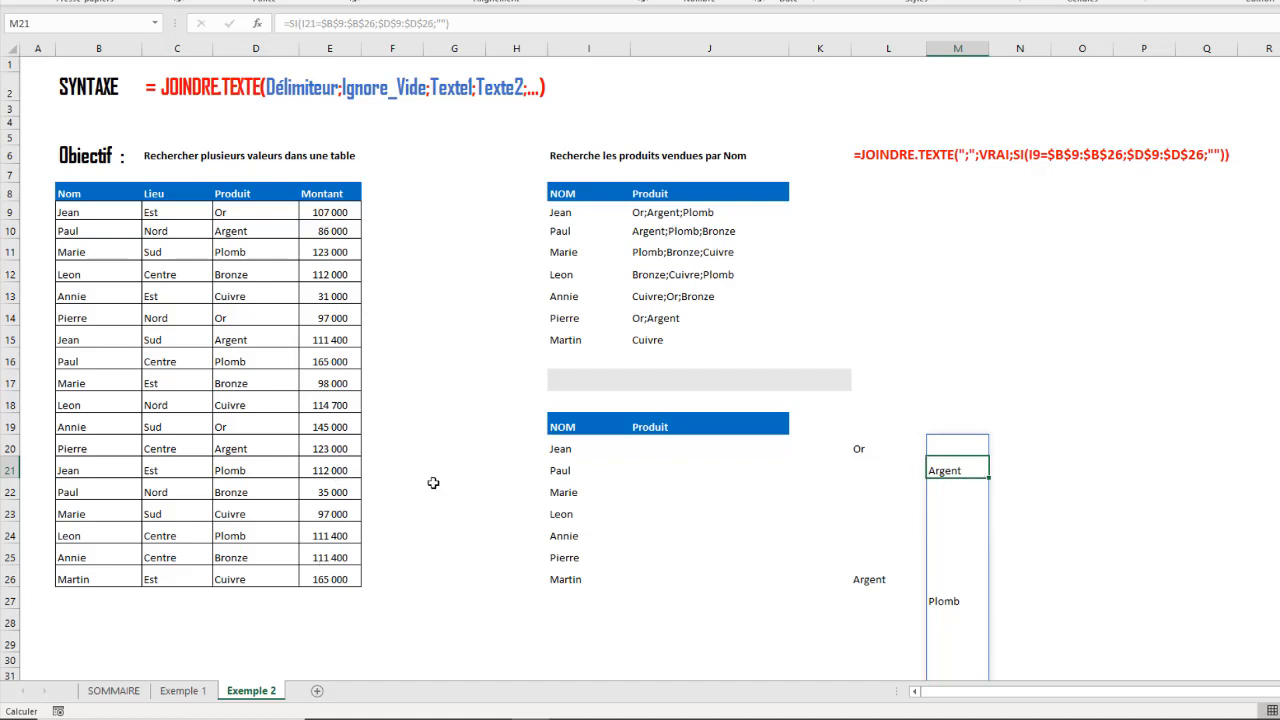
- Compare the products spilled in columns L and M for the first two names, and inspect the formulas behind them
{"action": "left_click", "coordinate": [1240, 510]}
{"action": "scroll", "coordinate": [1219, 486], "scroll_direction": "down", "scroll_amount": 6}
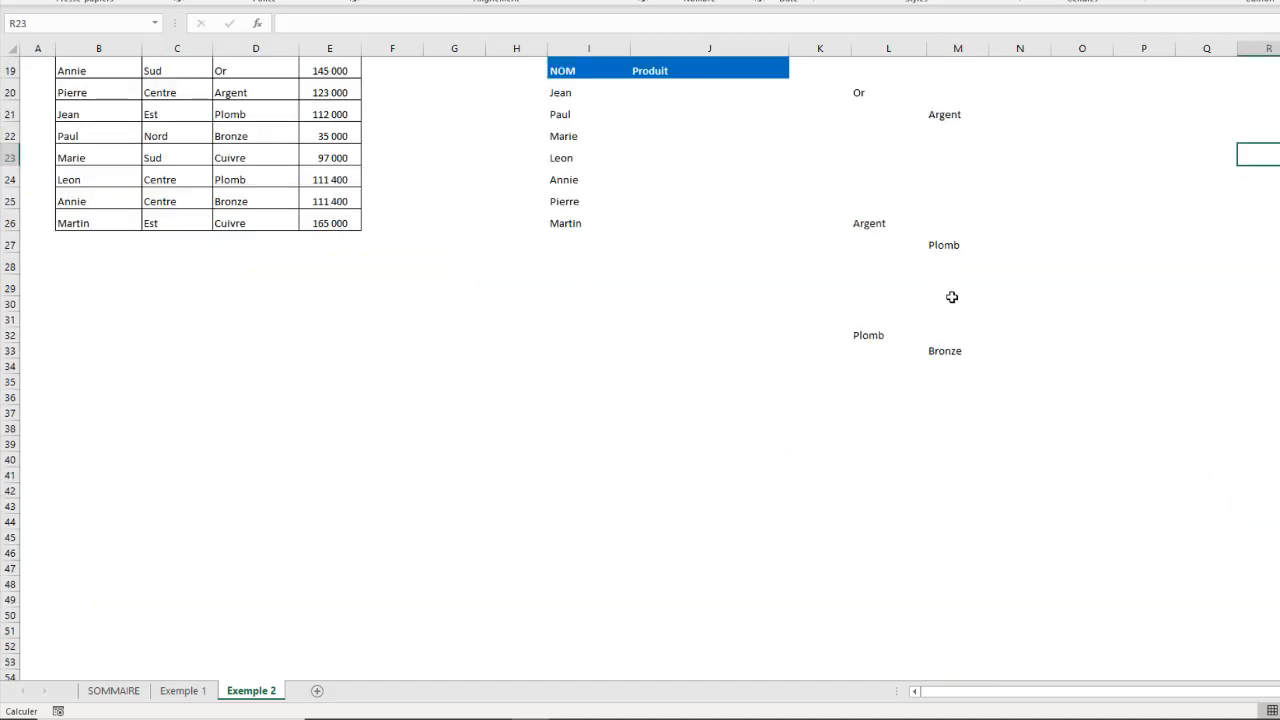
{"action": "scroll", "coordinate": [961, 350], "scroll_direction": "up", "scroll_amount": 6}
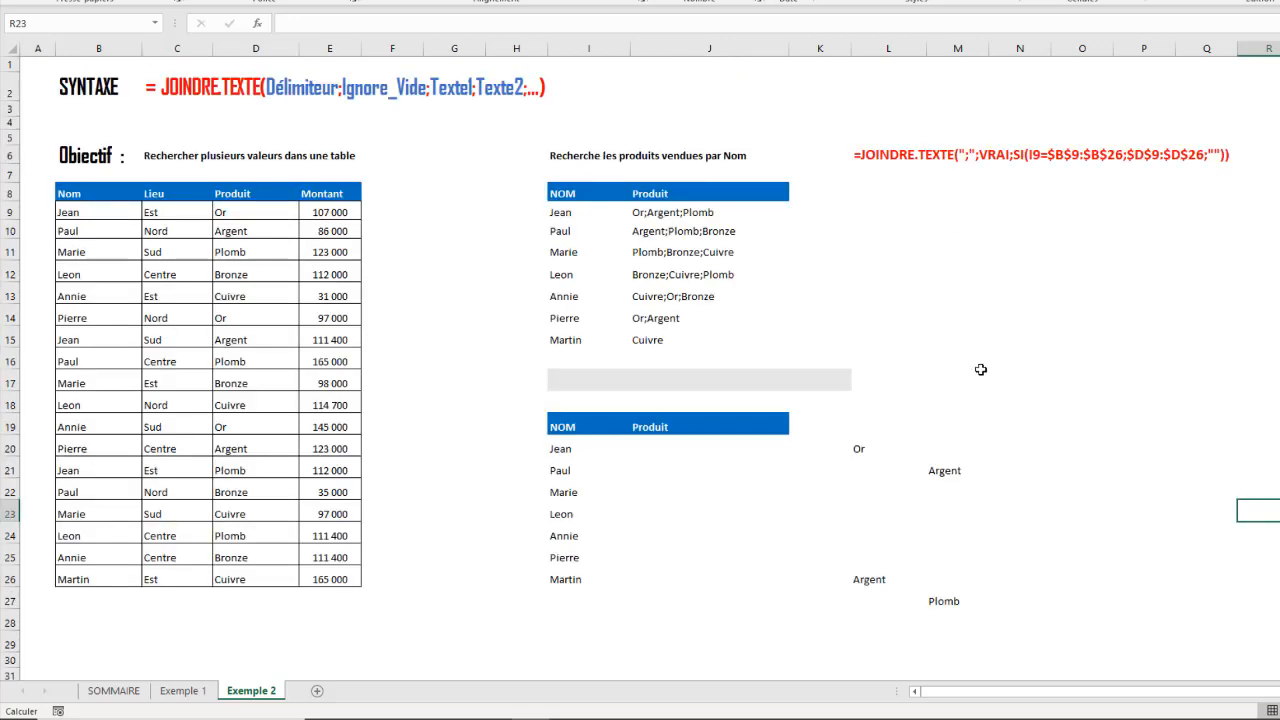
{"action": "left_click", "coordinate": [958, 476]}
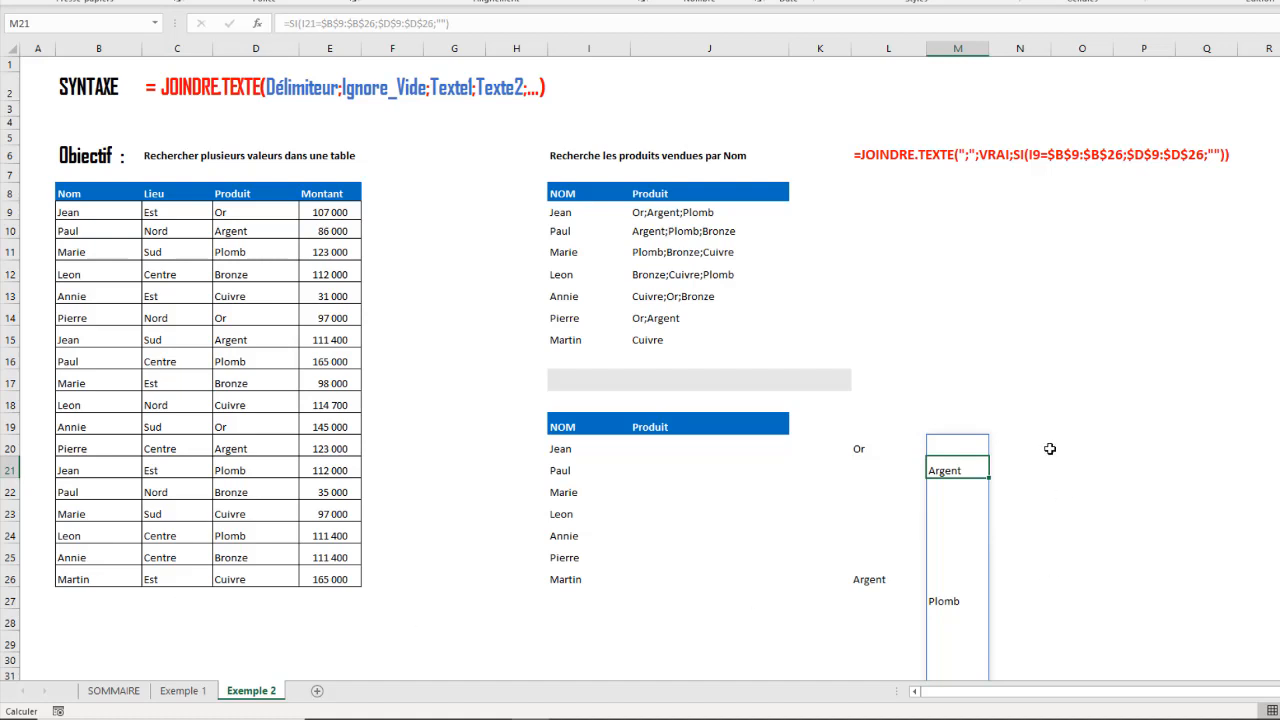
{"action": "left_click", "coordinate": [865, 451]}
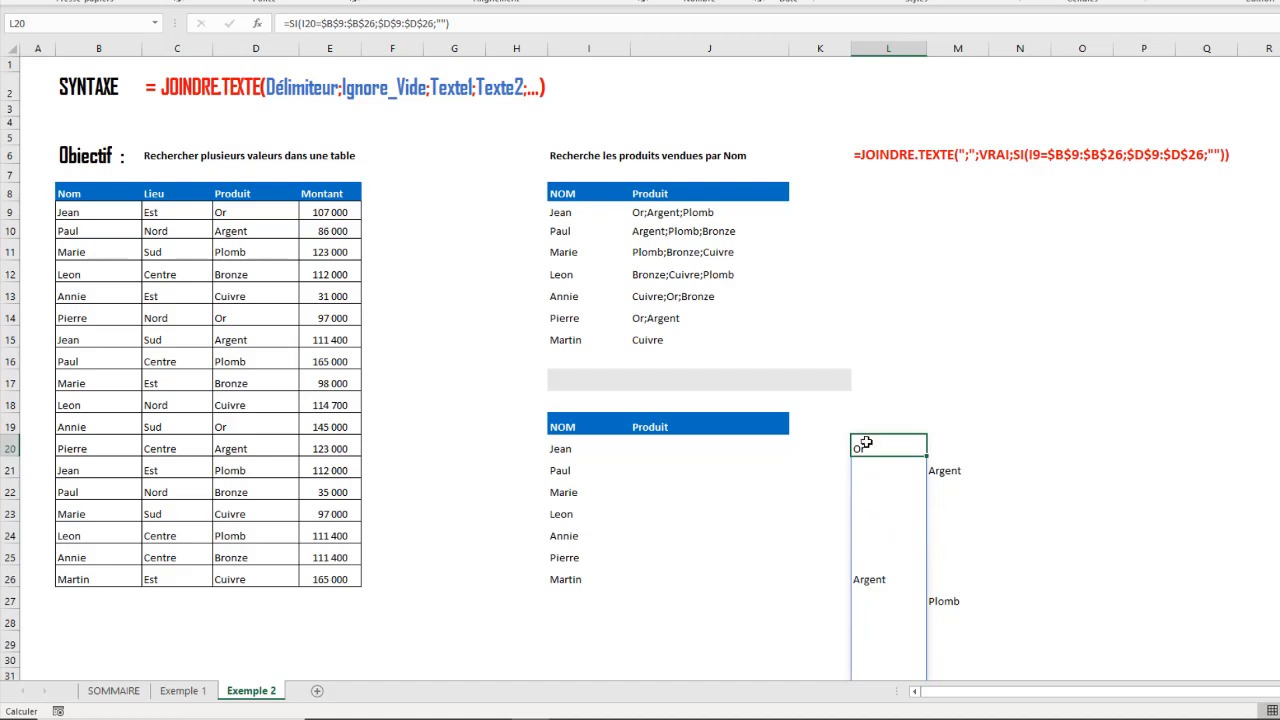
{"action": "scroll", "coordinate": [869, 605], "scroll_direction": "down", "scroll_amount": 6}
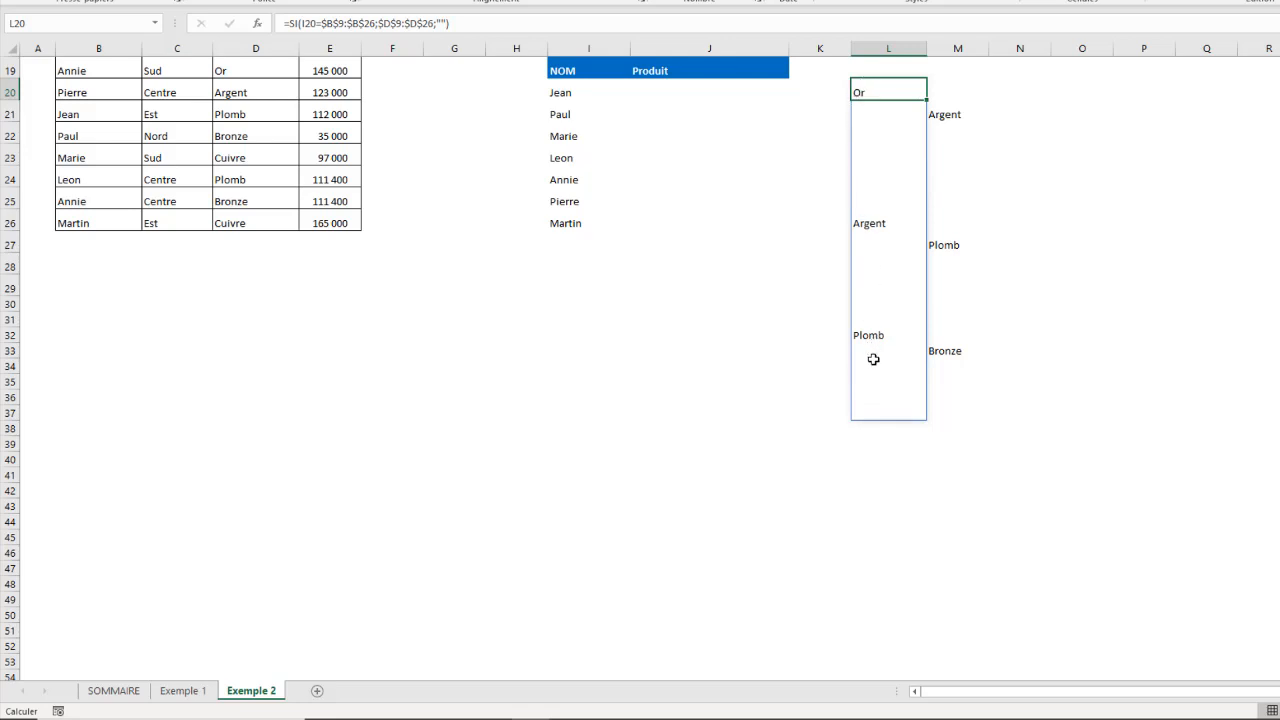
{"action": "scroll", "coordinate": [758, 222], "scroll_direction": "up", "scroll_amount": 6}
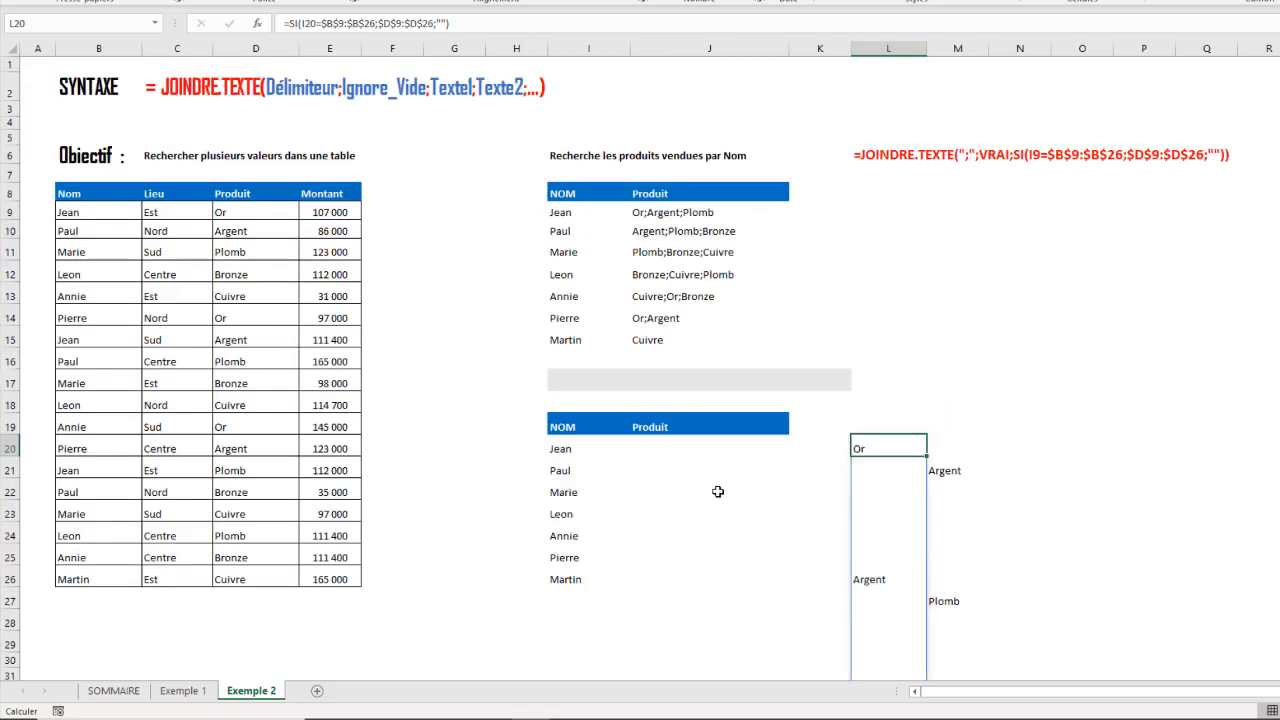
- Write =SI(I20=$B$9:$B$26;$D$9:$D$26;"") in cell J20 under the Produit header, keeping the formula open for editing
{"action": "left_click", "coordinate": [636, 449]}
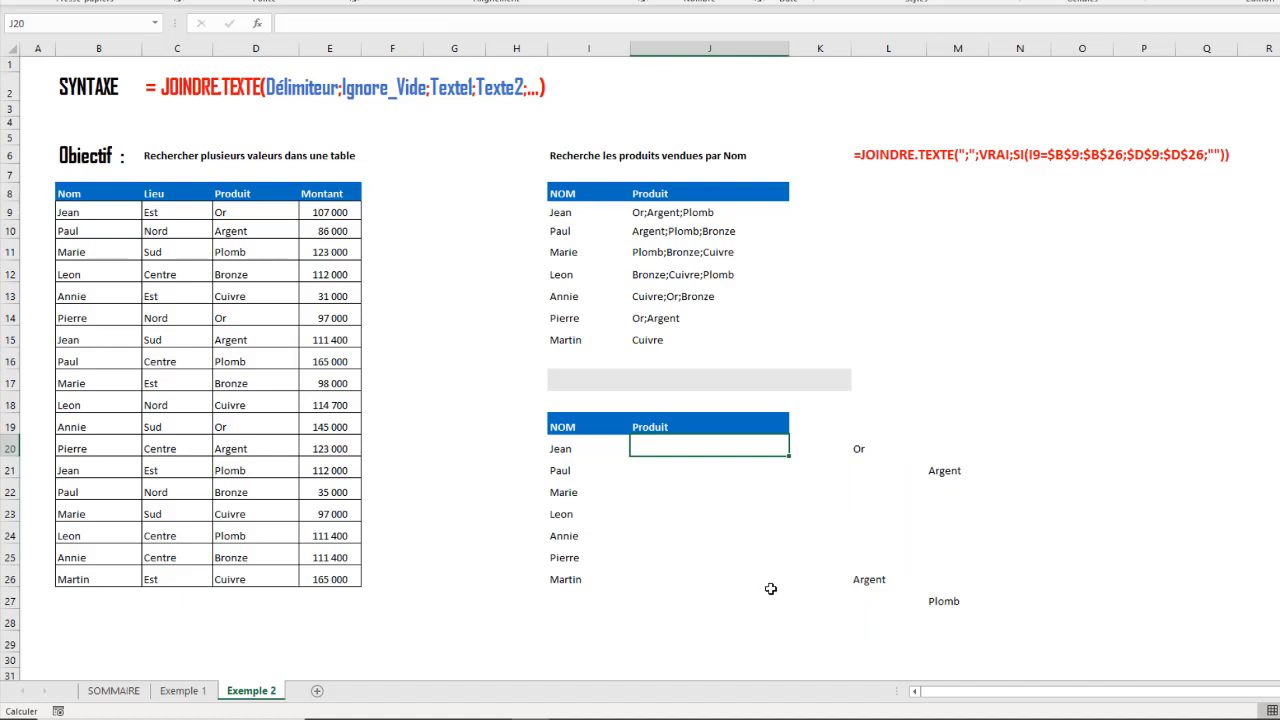
{"action": "type", "text": "=si("}
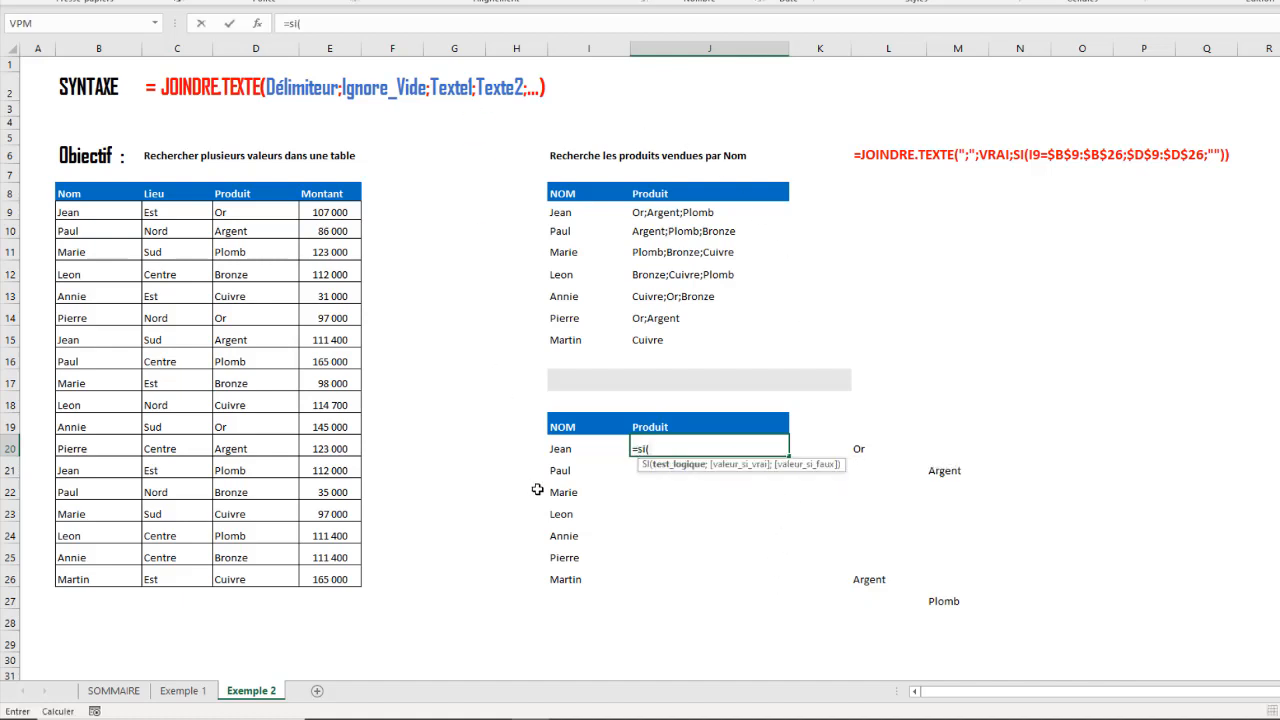
{"action": "left_click", "coordinate": [564, 447]}
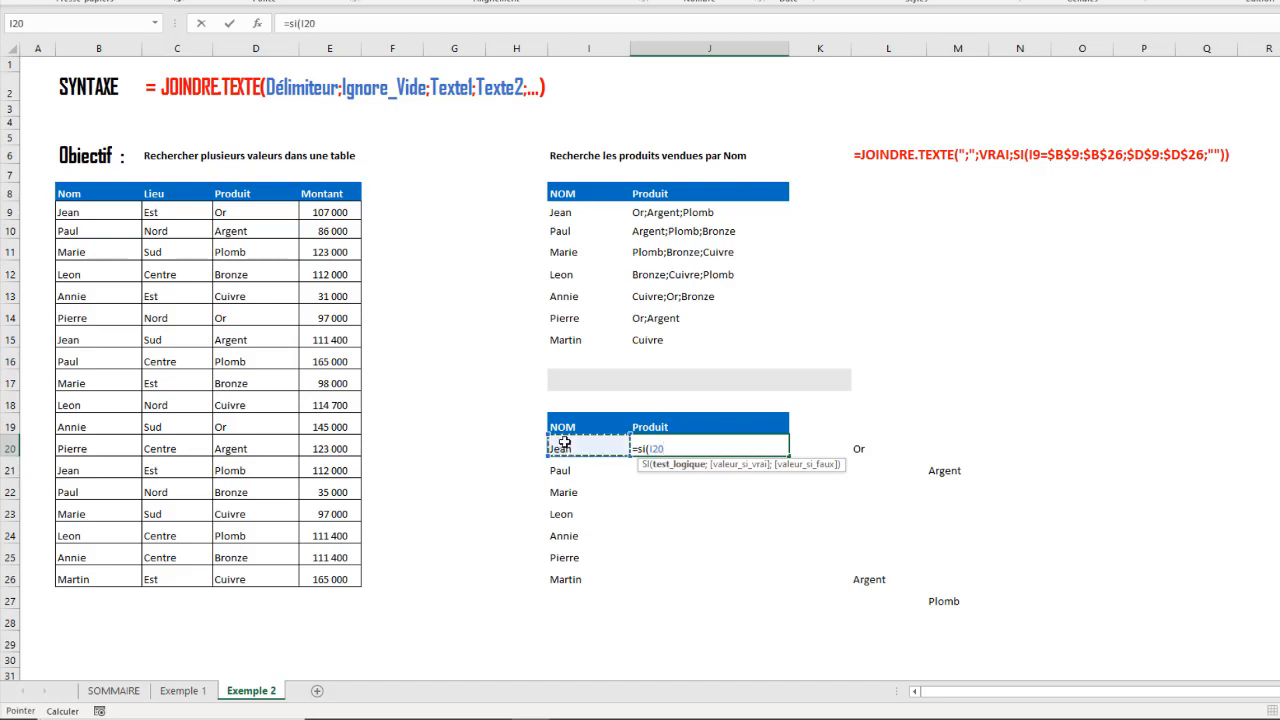
{"action": "type", "text": "="}
{"action": "left_click_drag", "start_coordinate": [71, 210], "coordinate": [87, 580]}
{"action": "key", "text": "F4"}
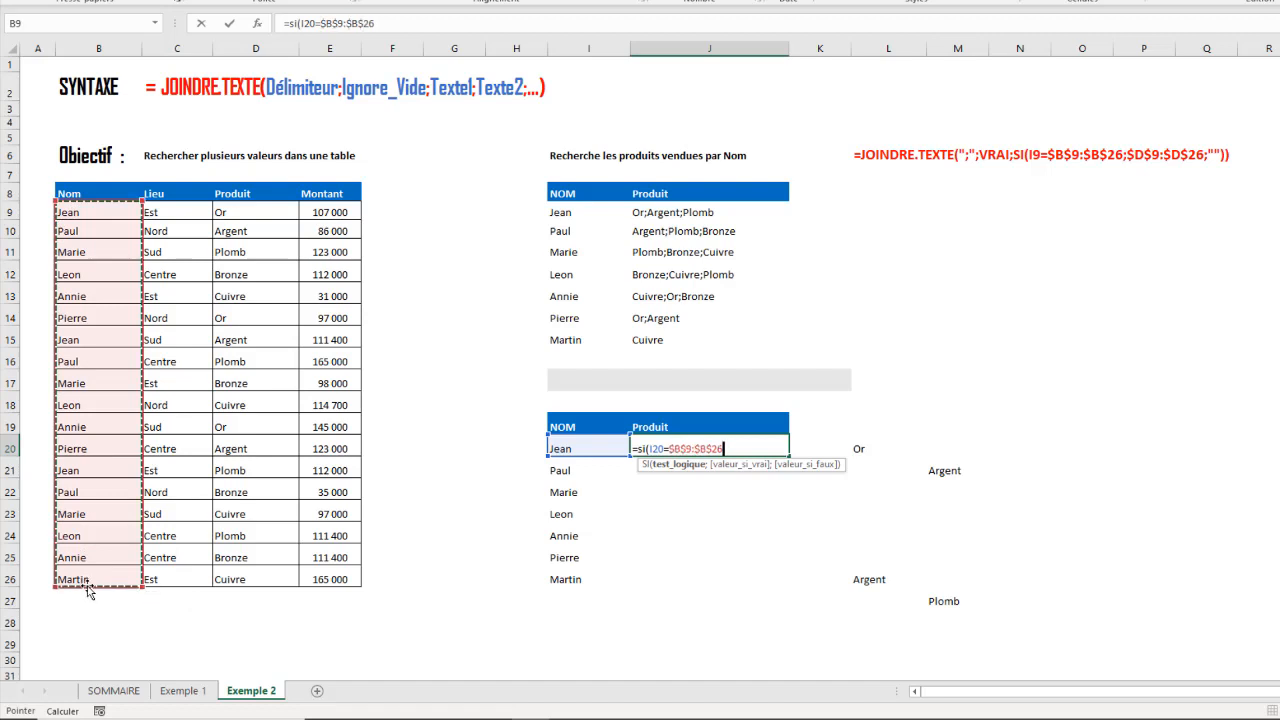
{"action": "type", "text": ";"}
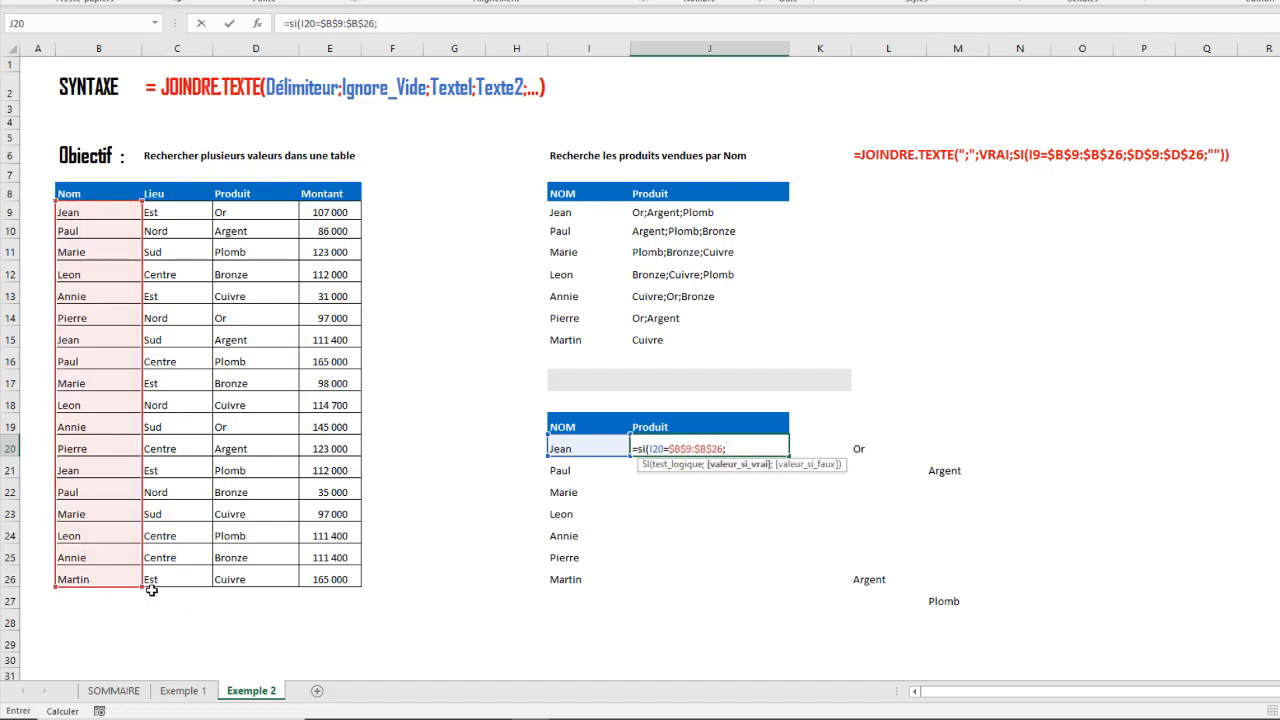
{"action": "left_click_drag", "start_coordinate": [228, 215], "coordinate": [291, 566]}
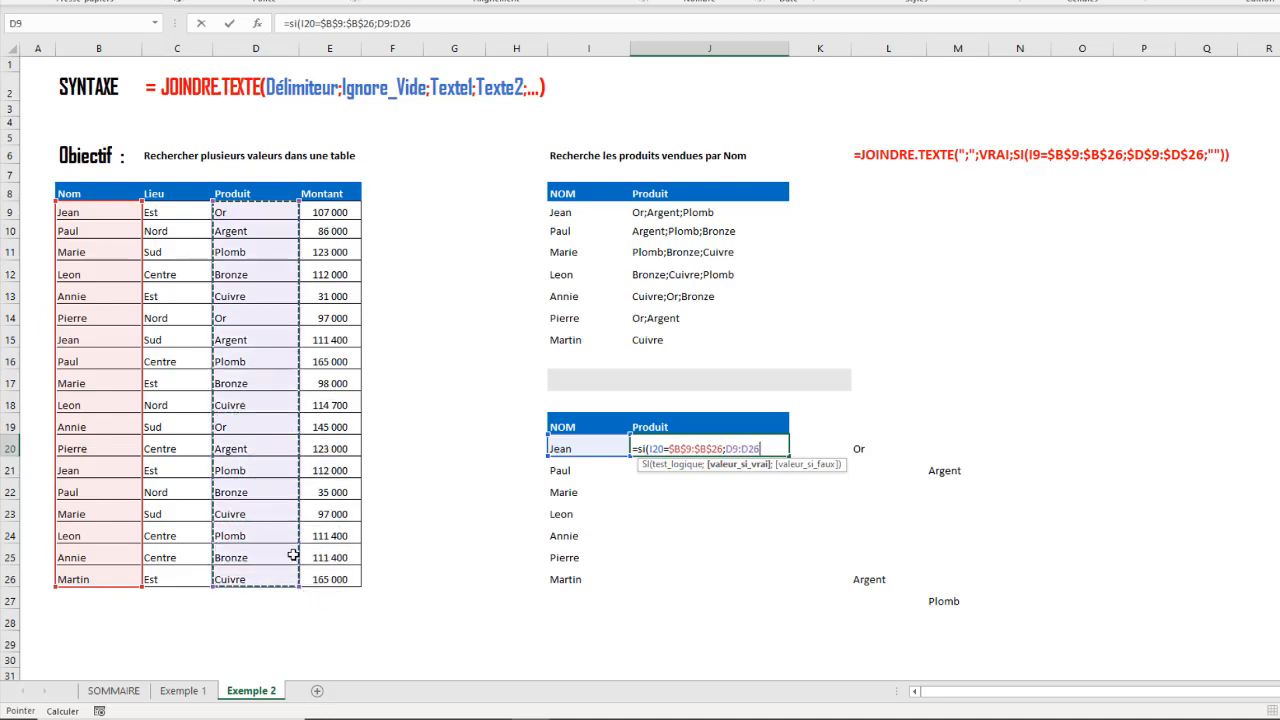
{"action": "key", "text": "F4"}
{"action": "type", "text": ";\"\")"}
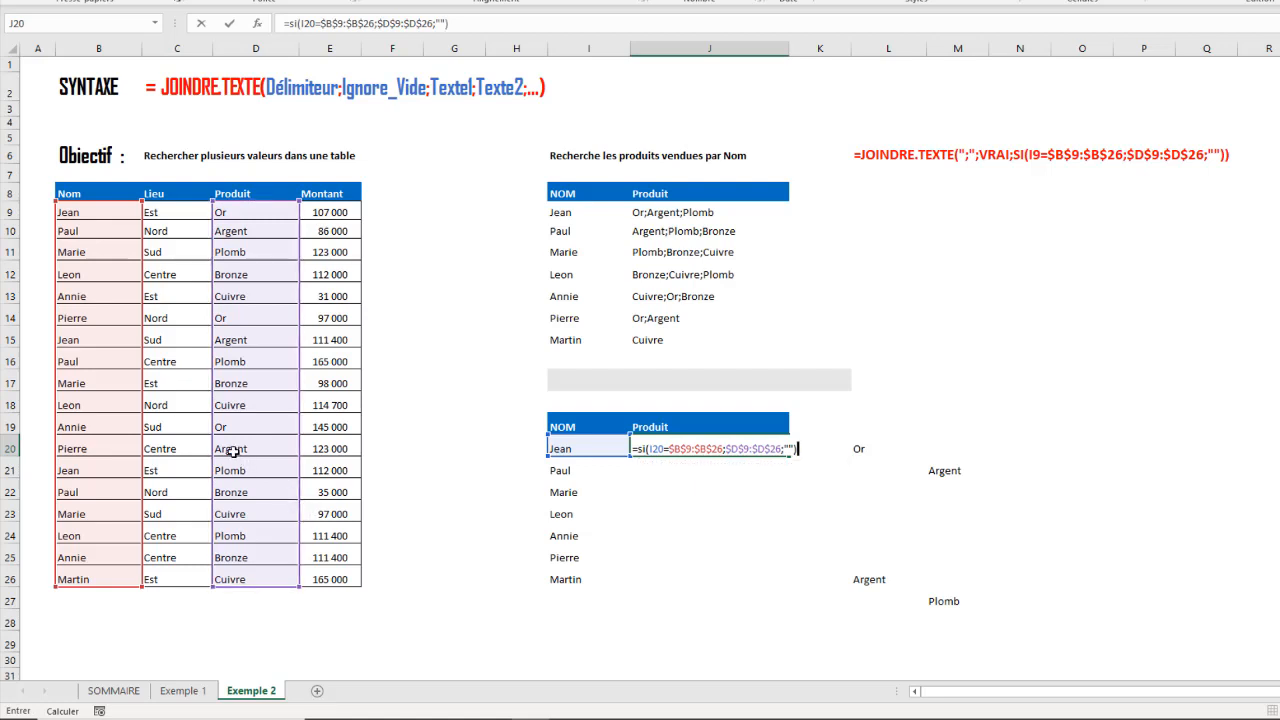
- Insert the JOINDRE.TEXTE function in front of the SI function in the cell J20 formula
{"action": "left_click", "coordinate": [290, 26]}
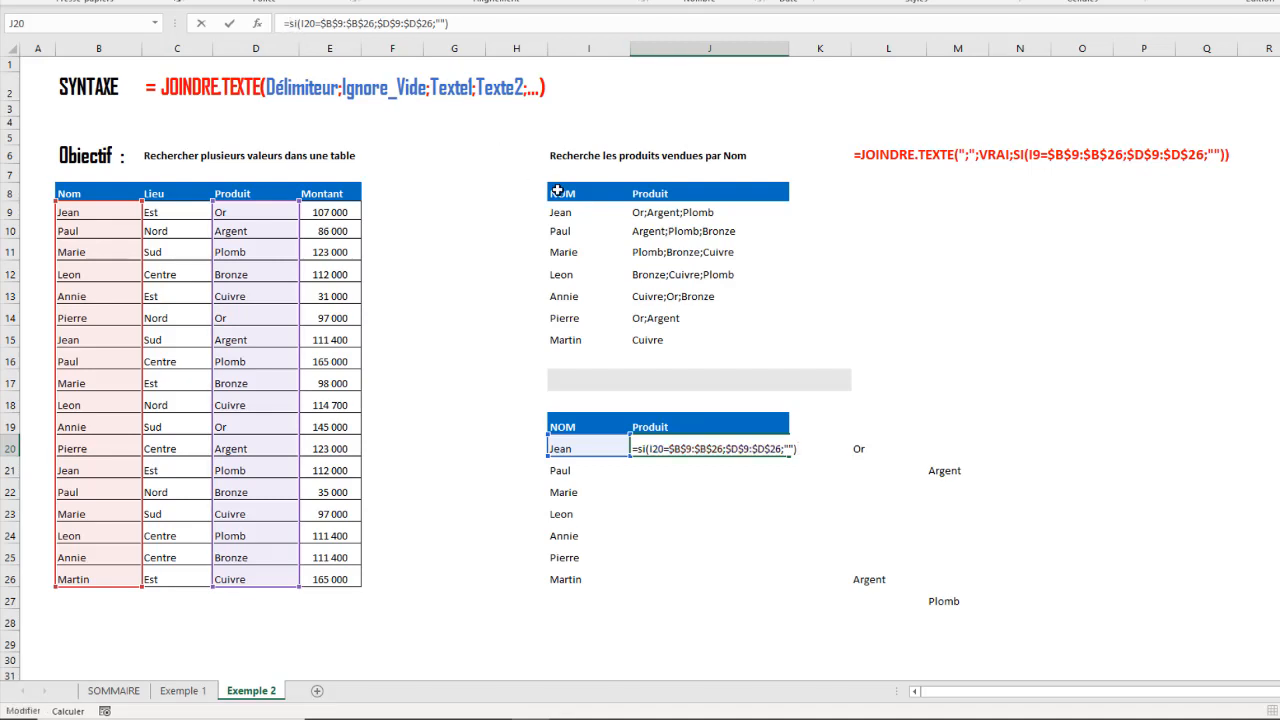
{"action": "type", "text": "JOI"}
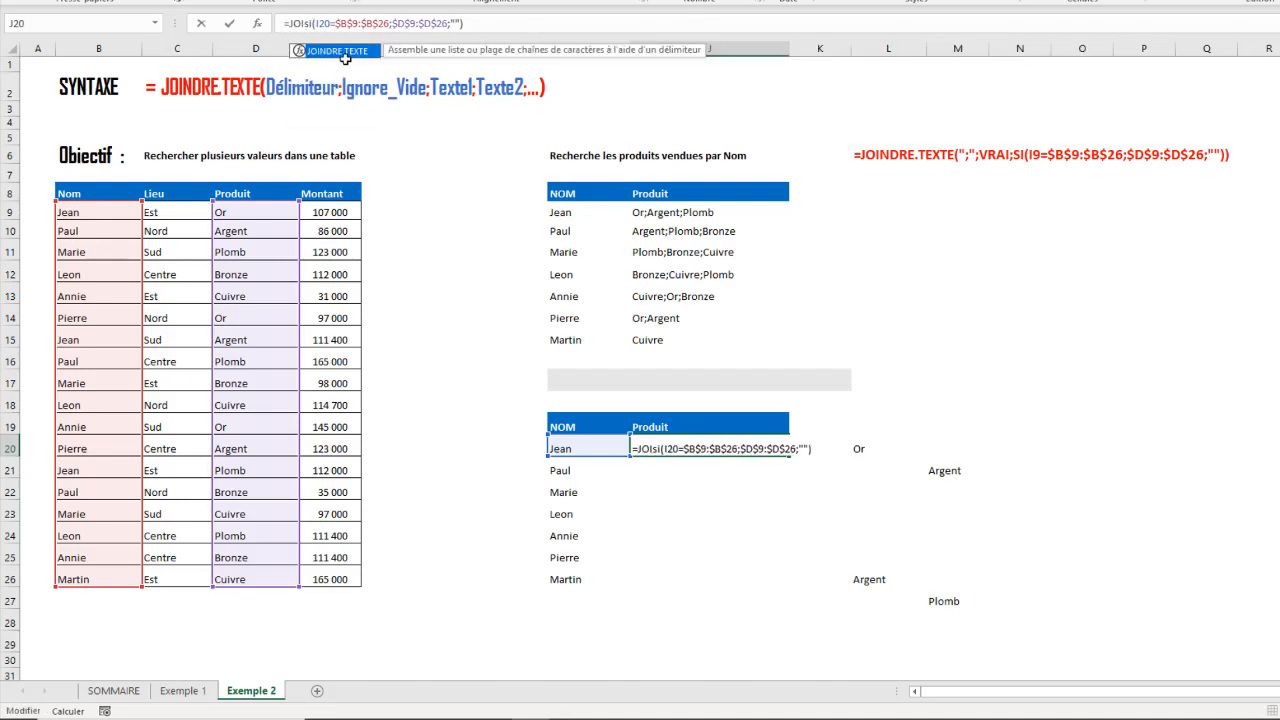
{"action": "left_click", "coordinate": [341, 60]}
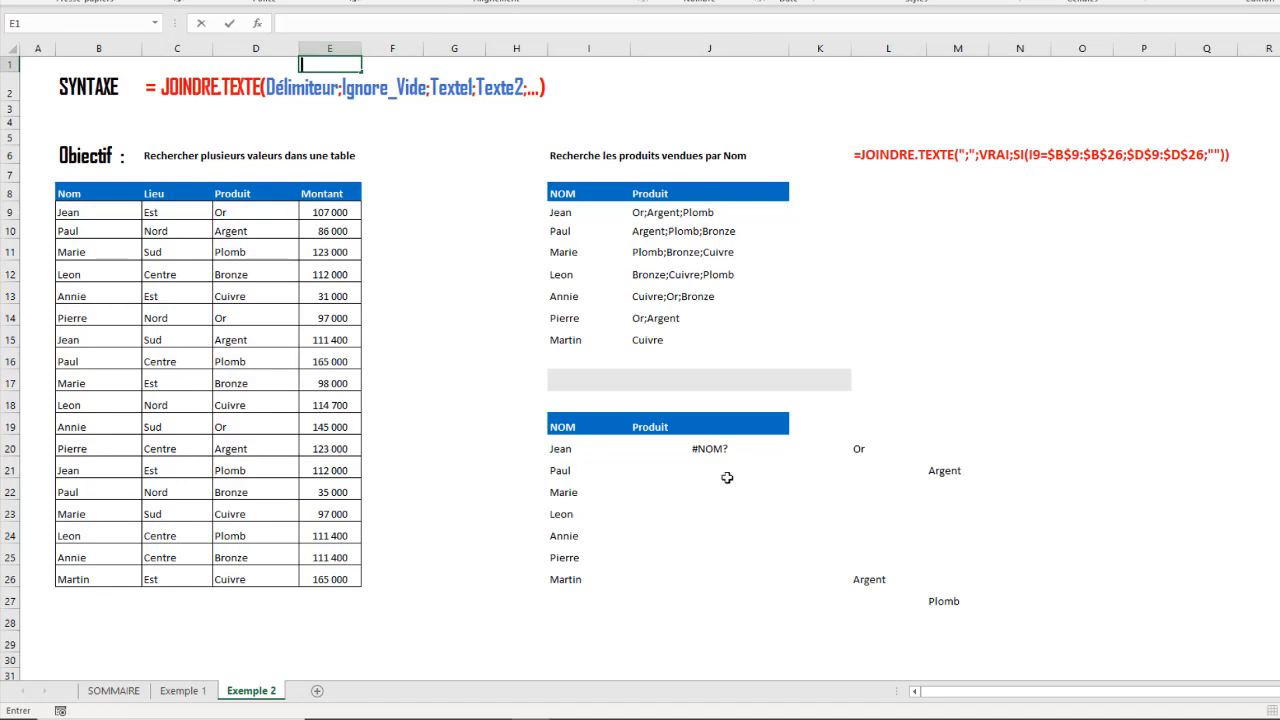
{"action": "left_click", "coordinate": [711, 449]}
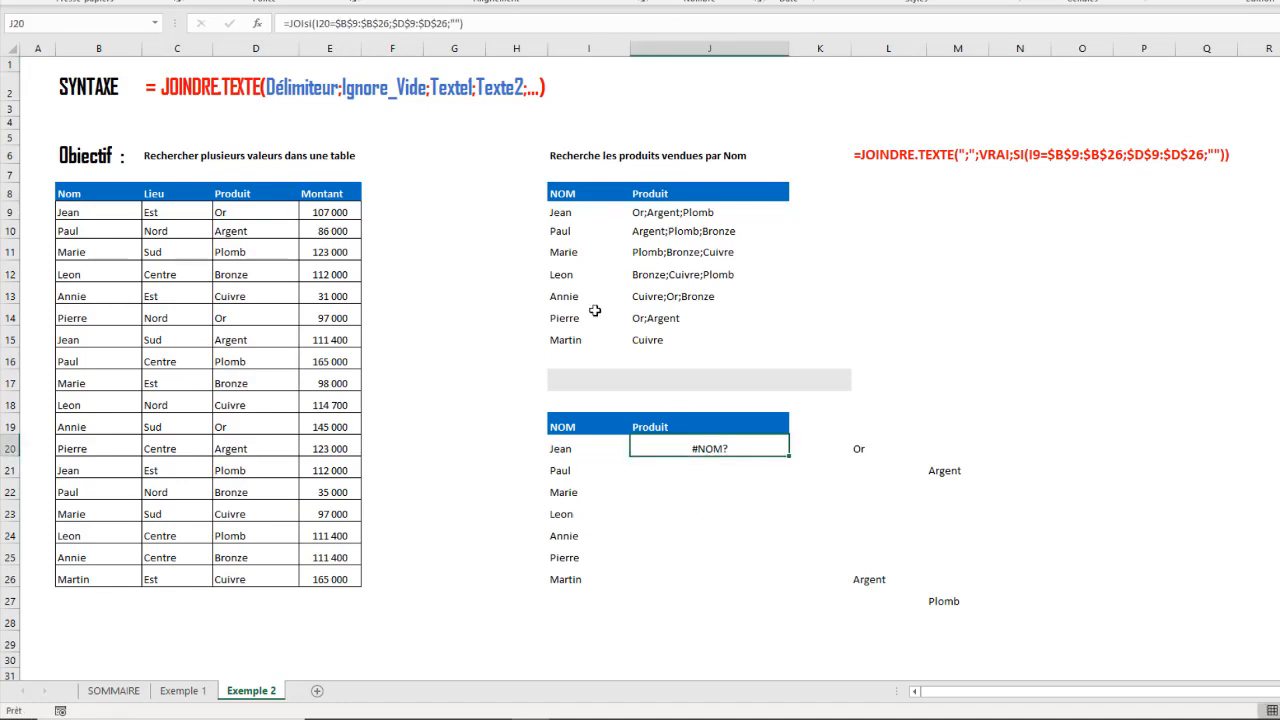
{"action": "left_click", "coordinate": [300, 23]}
{"action": "key", "text": "BackSpace"}
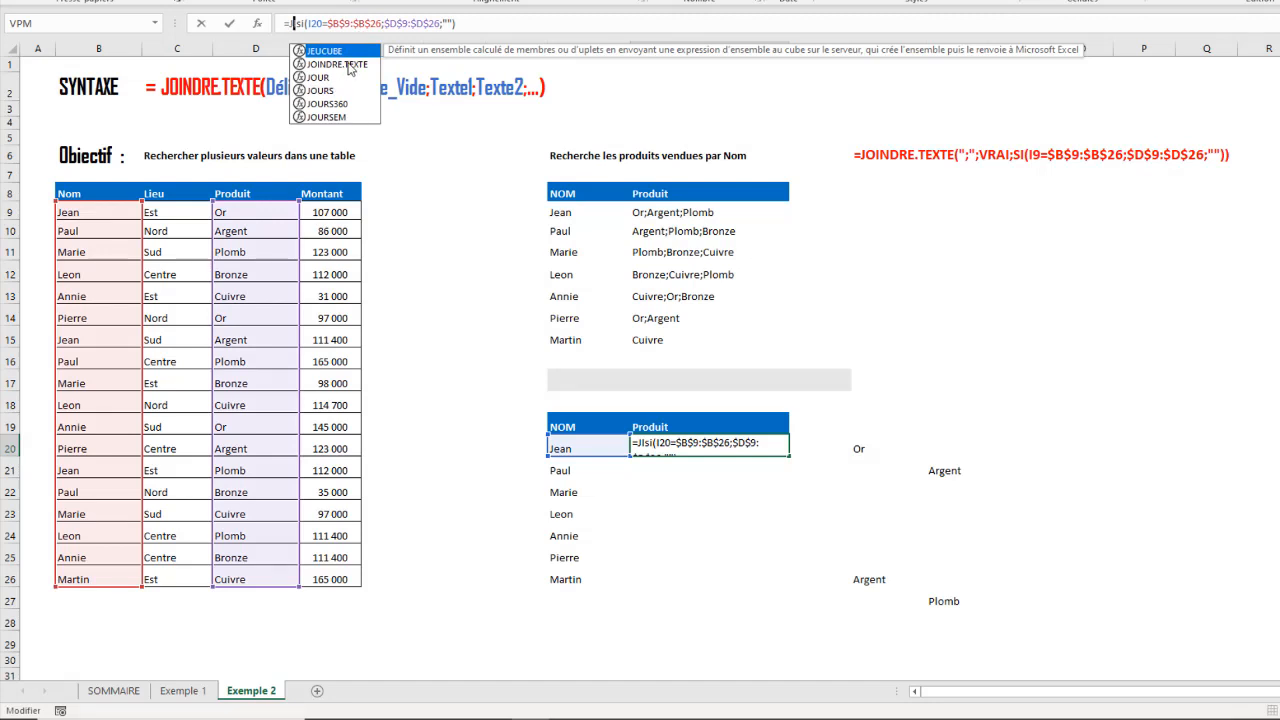
{"action": "double_click", "coordinate": [350, 65]}
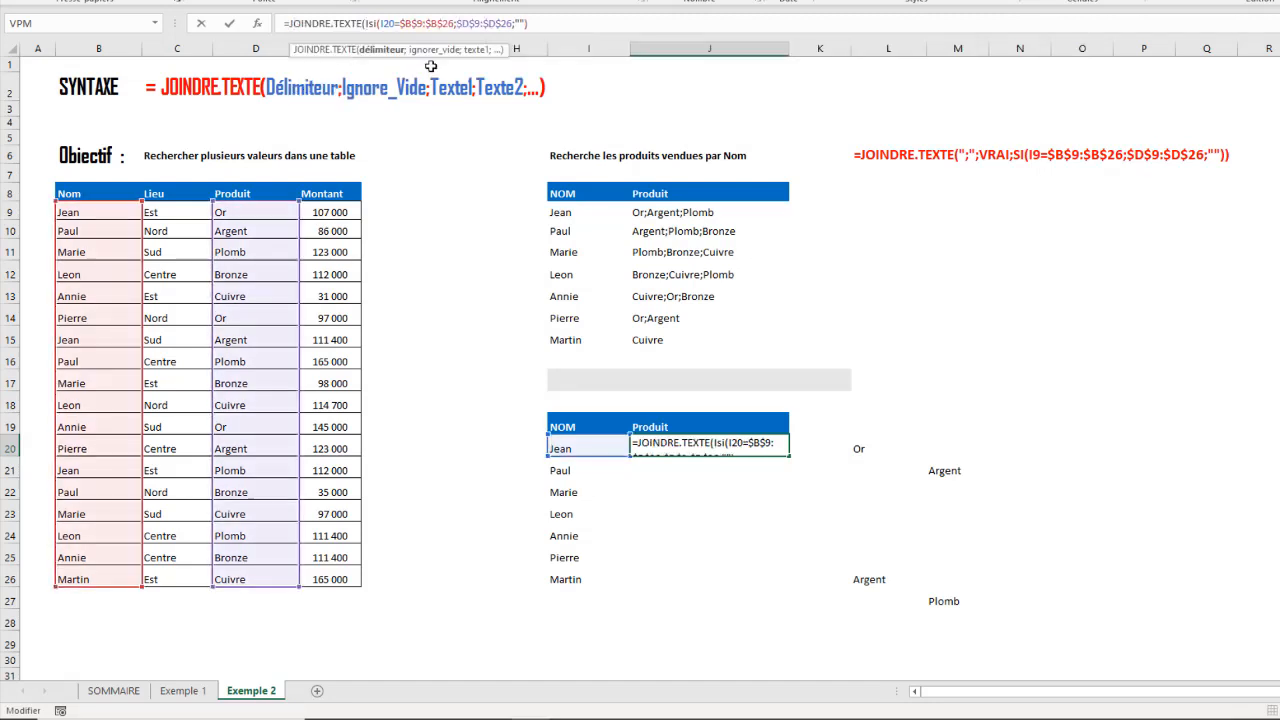
{"action": "key", "text": "Delete"}
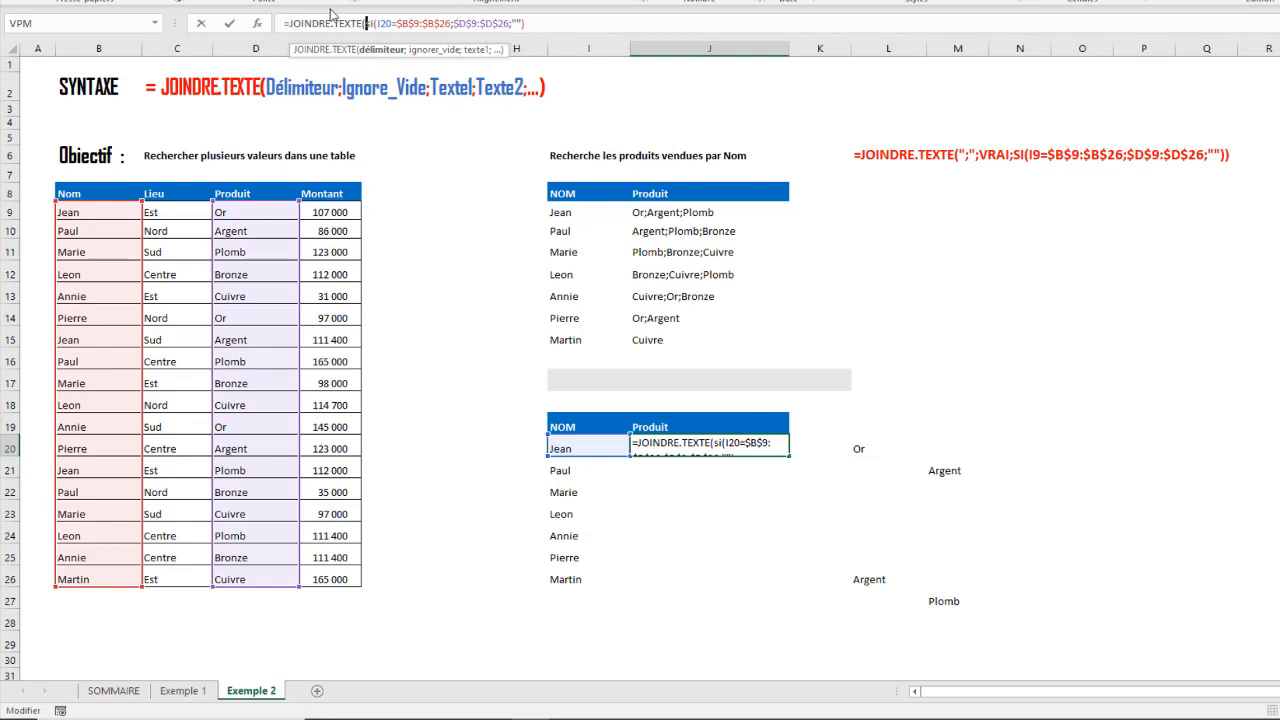
- Complete the J20 formula as =JOINDRE.TEXTE(";";VRAI;SI(I20=$B$9:$B$26;$D$9:$D$26;"")), with ";" as delimiter and VRAI to ignore empty cells
{"action": "type", "text": "\""}
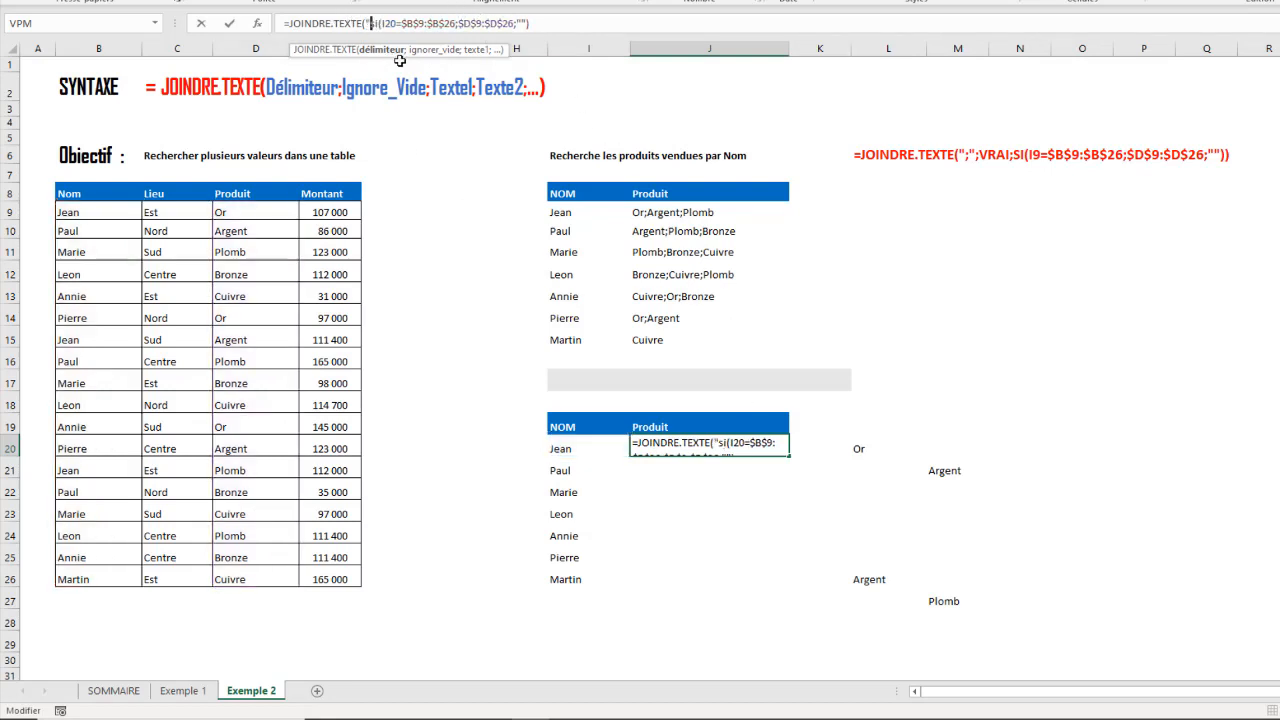
{"action": "type", "text": ";\""}
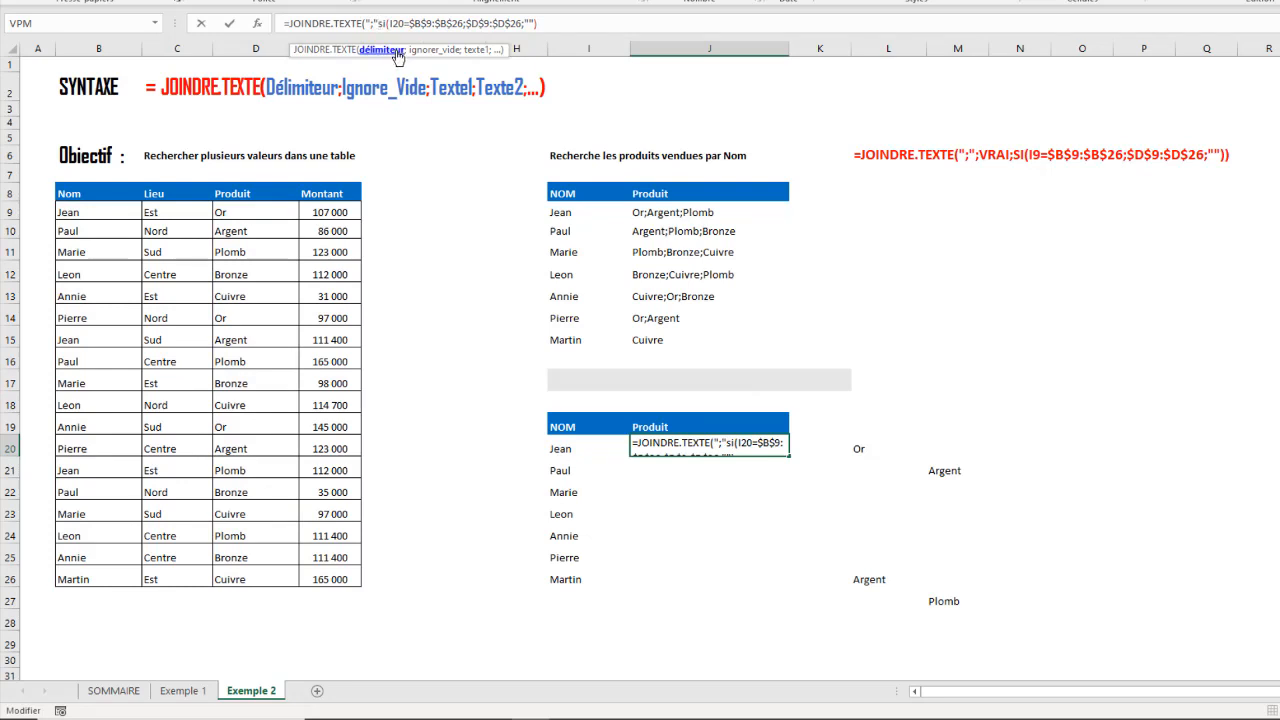
{"action": "type", "text": ";"}
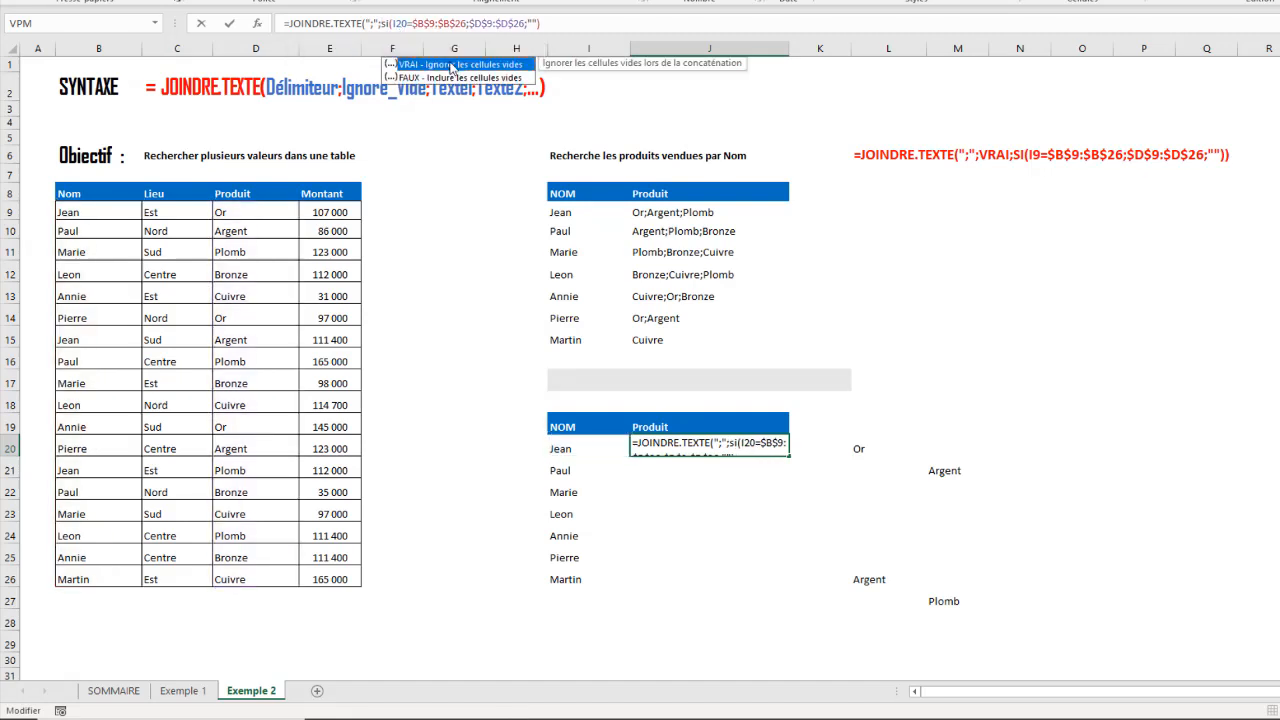
{"action": "double_click", "coordinate": [453, 66]}
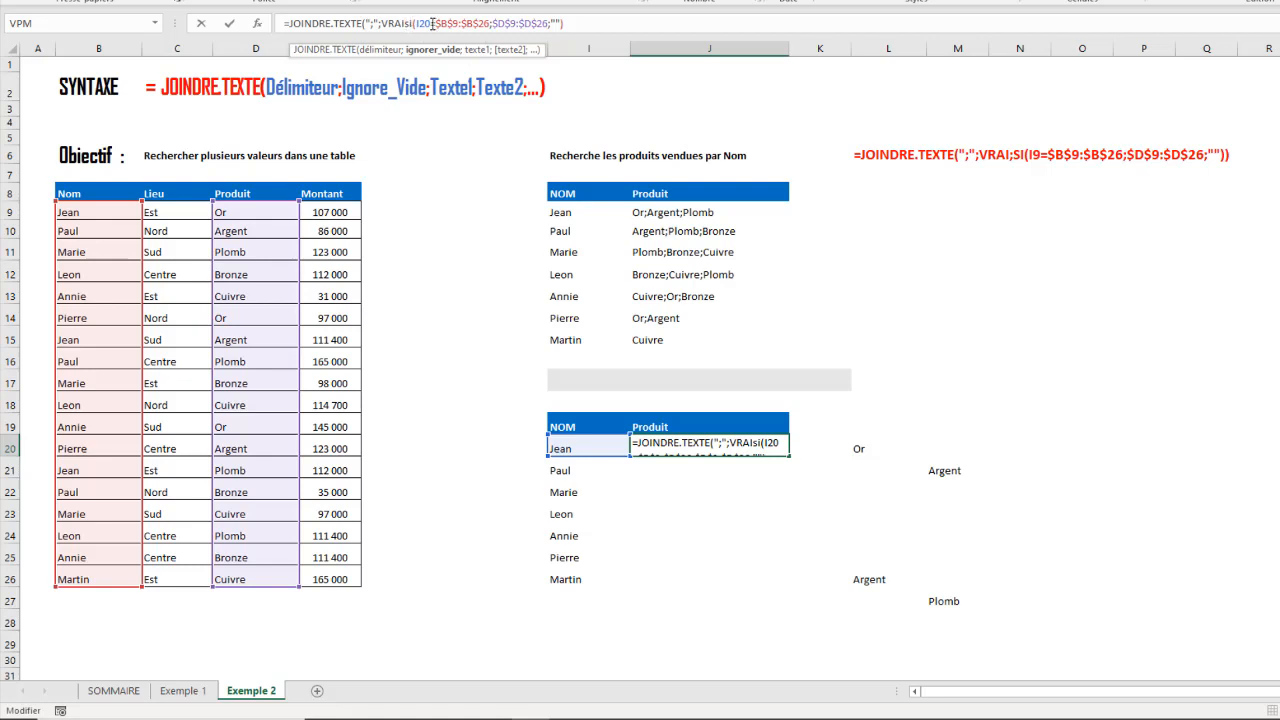
{"action": "type", "text": ";\"\""}
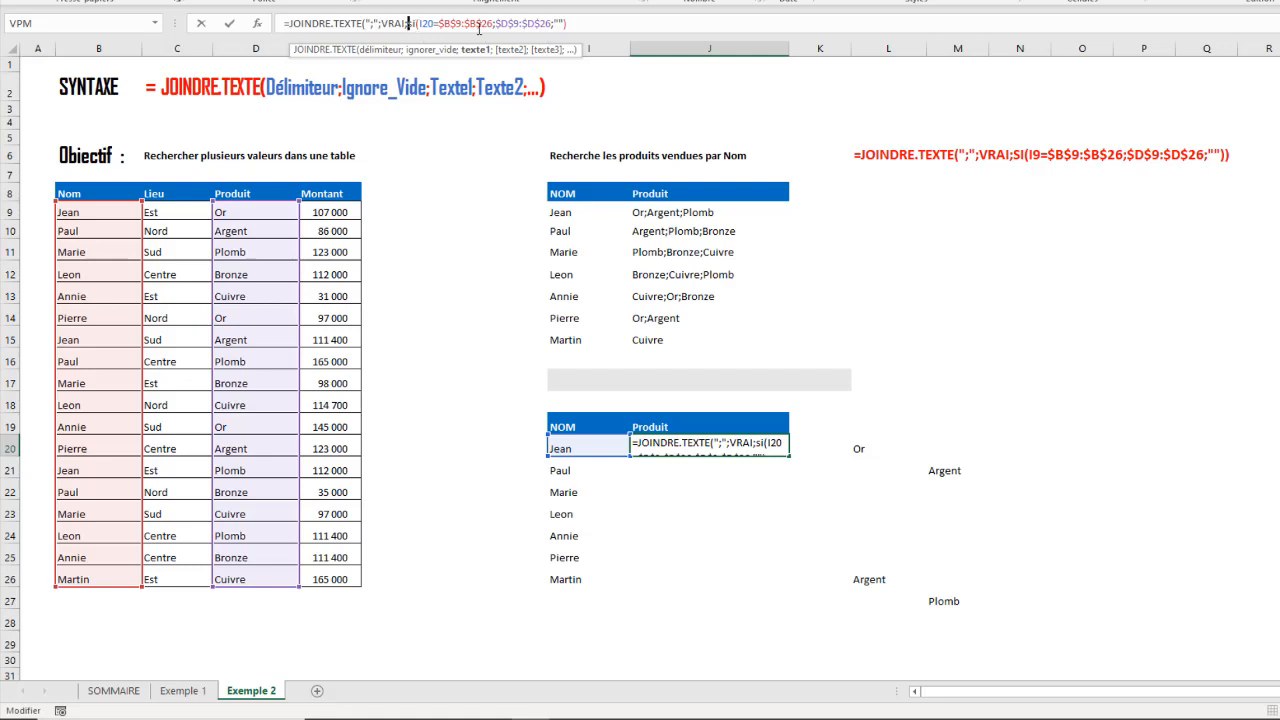
{"action": "type", "text": ")"}
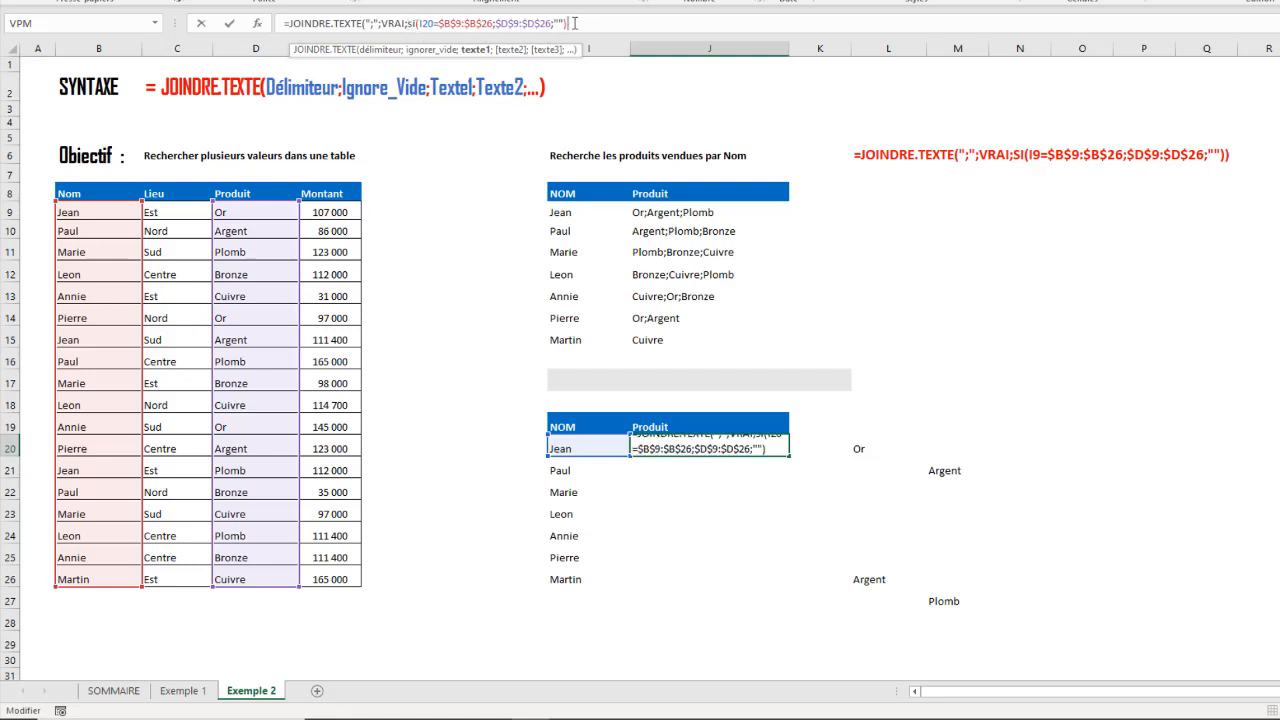
{"action": "type", "text": ")"}
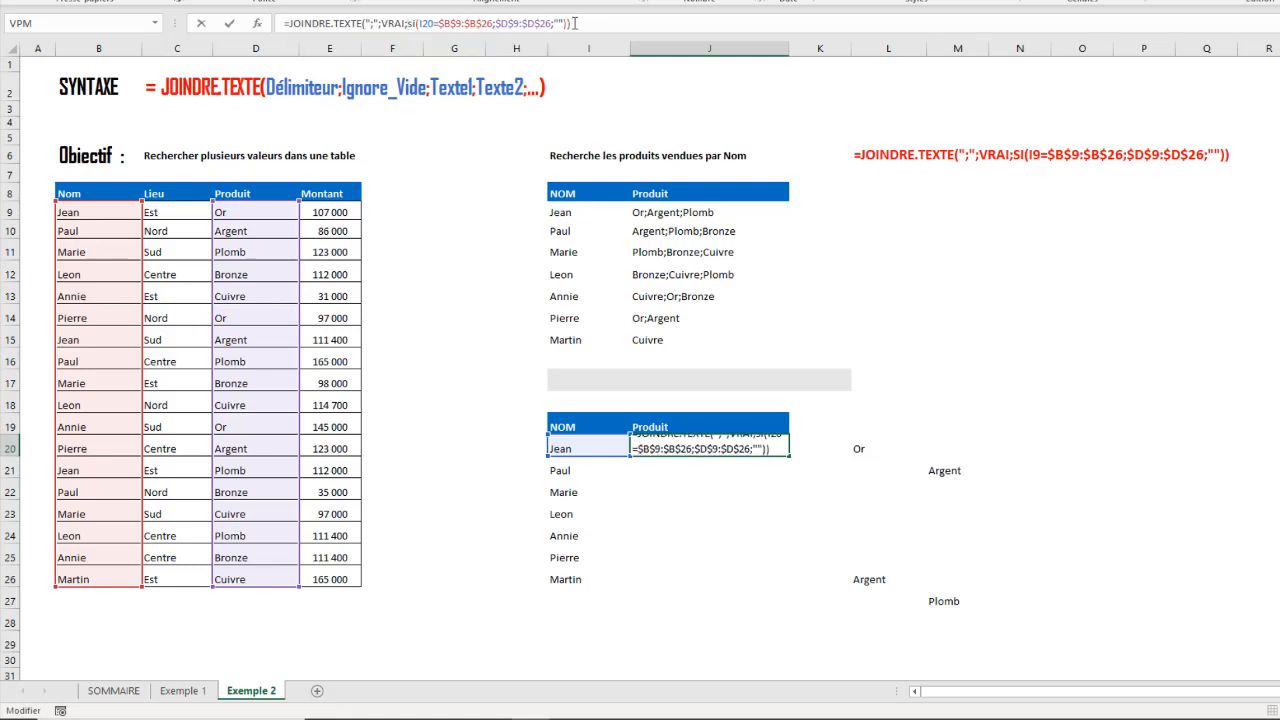
{"action": "key", "text": "Return"}
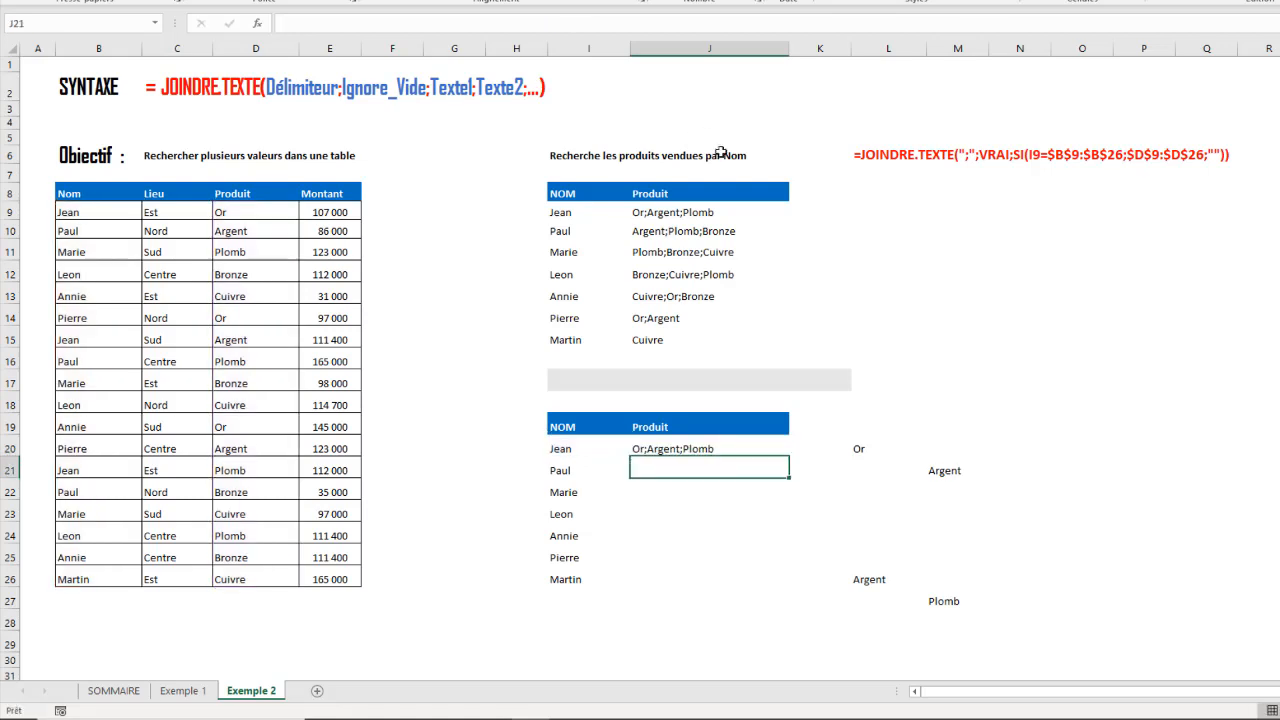
- Compare the products spilled from L20 with the joined text in J20, and copy the J20 formula down to J26
{"action": "left_click", "coordinate": [870, 448]}
{"action": "scroll", "coordinate": [1248, 478], "scroll_direction": "down", "scroll_amount": 6}
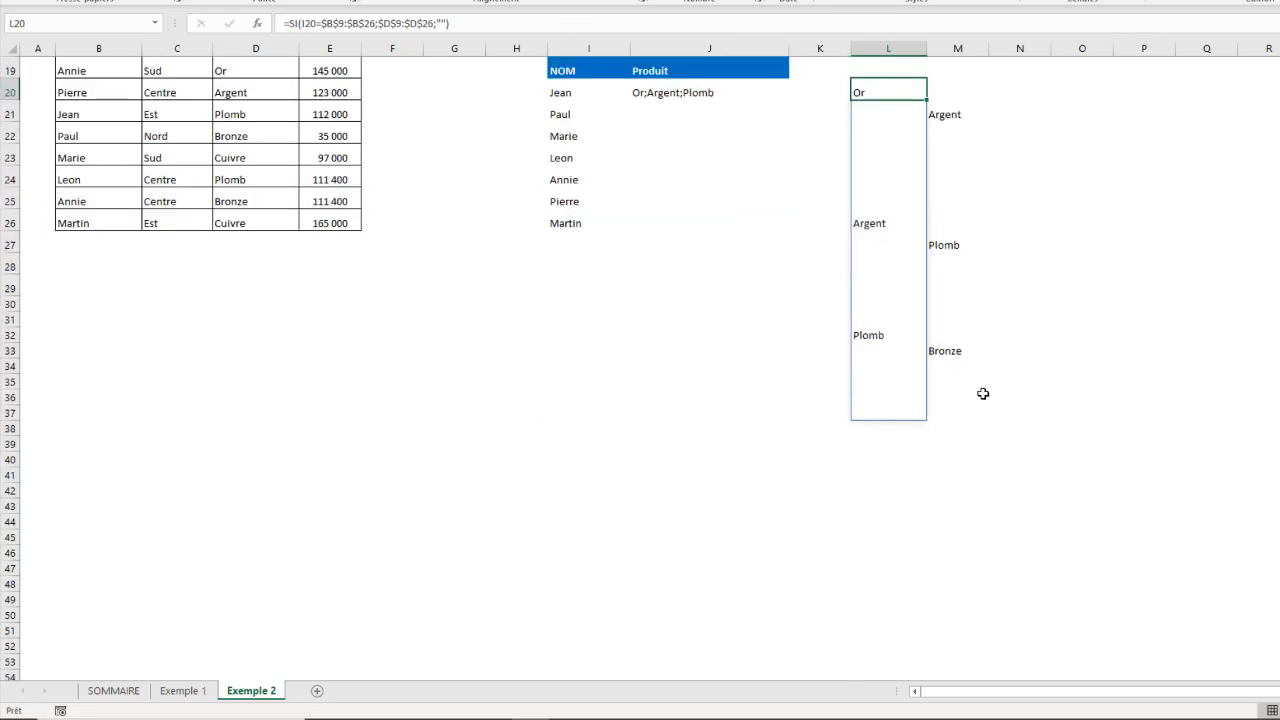
{"action": "left_click", "coordinate": [649, 91]}
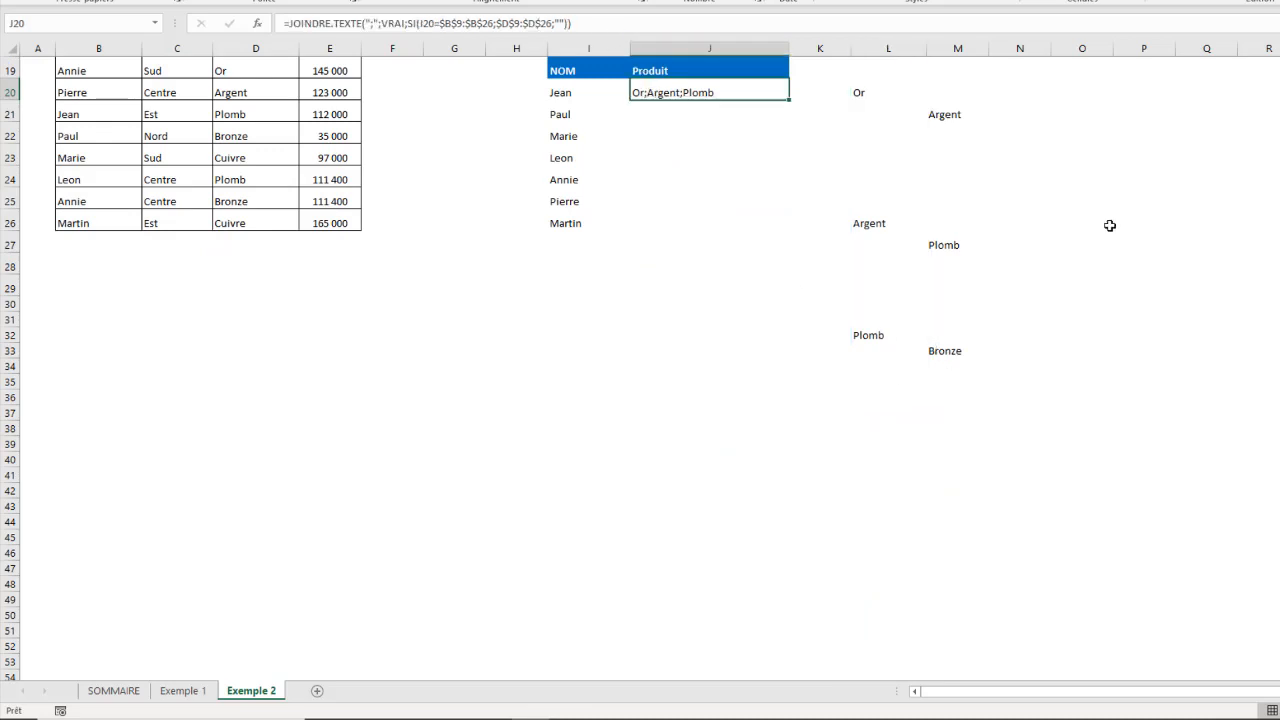
{"action": "scroll", "coordinate": [1110, 227], "scroll_direction": "up", "scroll_amount": 6}
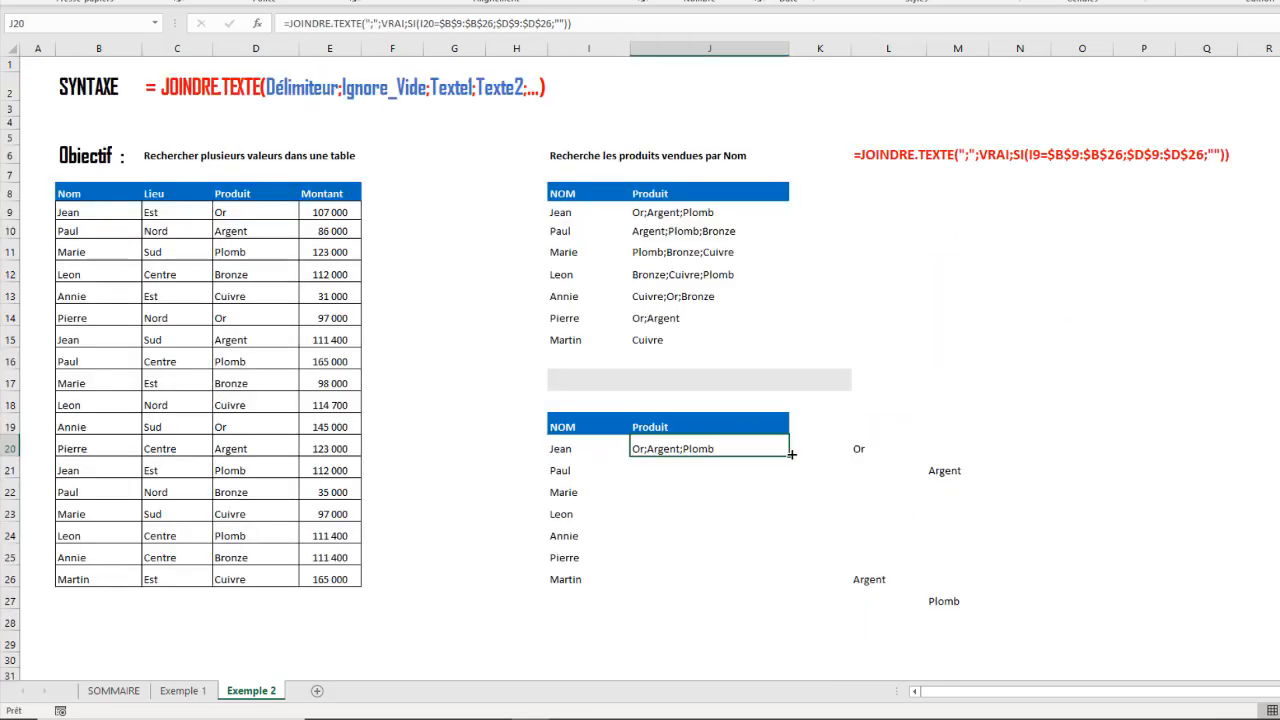
{"action": "left_click_drag", "start_coordinate": [790, 454], "coordinate": [766, 583]}
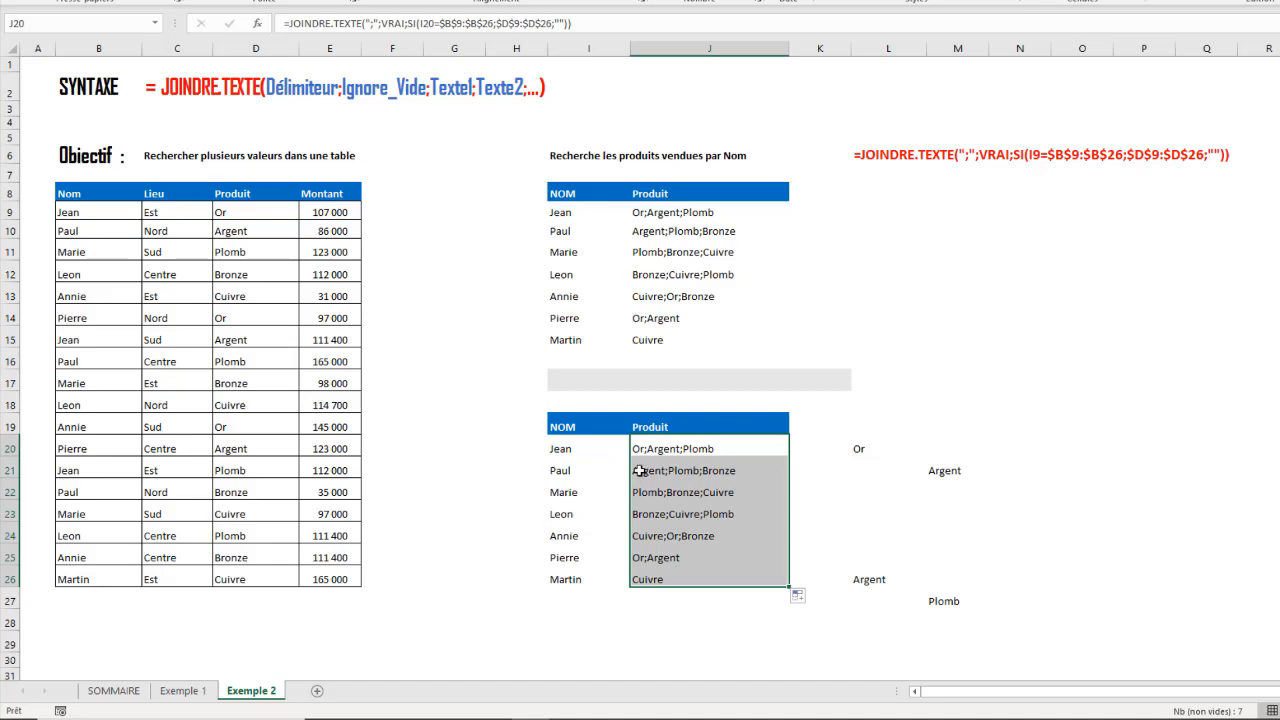
- Delete the trial SI formulas and their spilled results in the range L20:N37
{"action": "left_click_drag", "start_coordinate": [862, 446], "coordinate": [997, 688]}
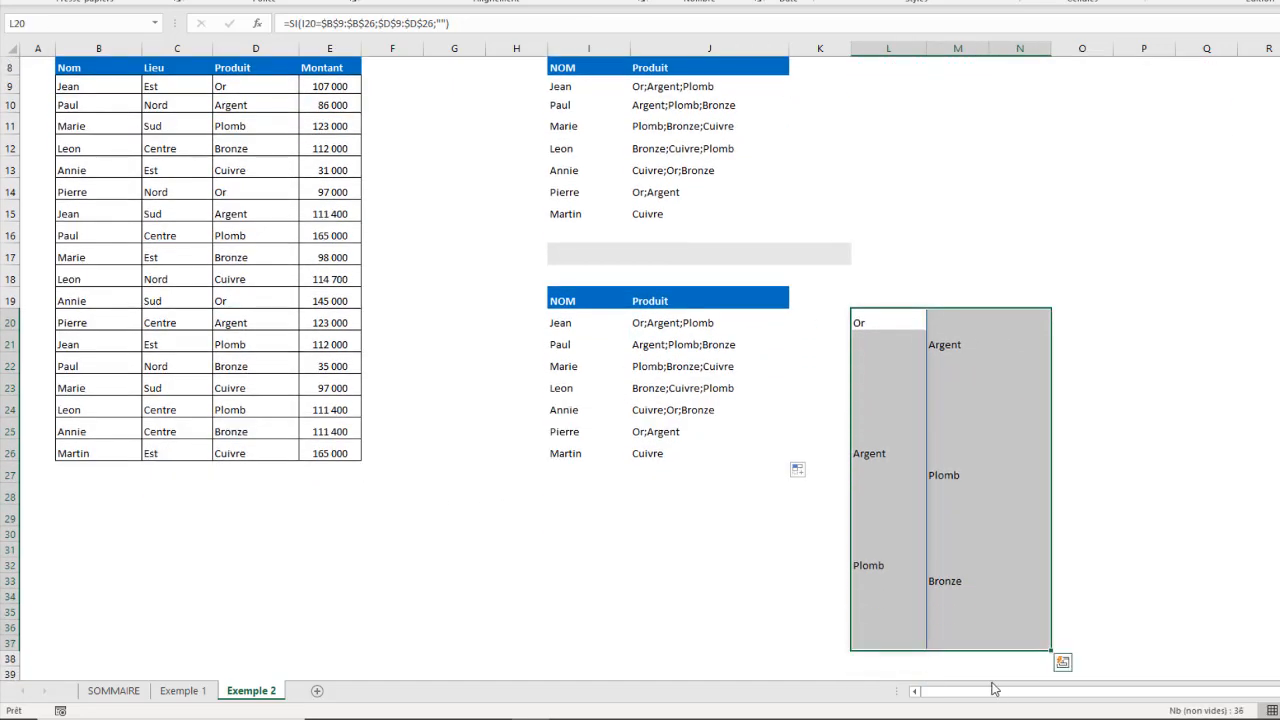
{"action": "key", "text": "Delete"}
{"action": "scroll", "coordinate": [1030, 380], "scroll_direction": "up", "scroll_amount": 3}
{"action": "scroll", "coordinate": [683, 394], "scroll_direction": "down", "scroll_amount": 6}
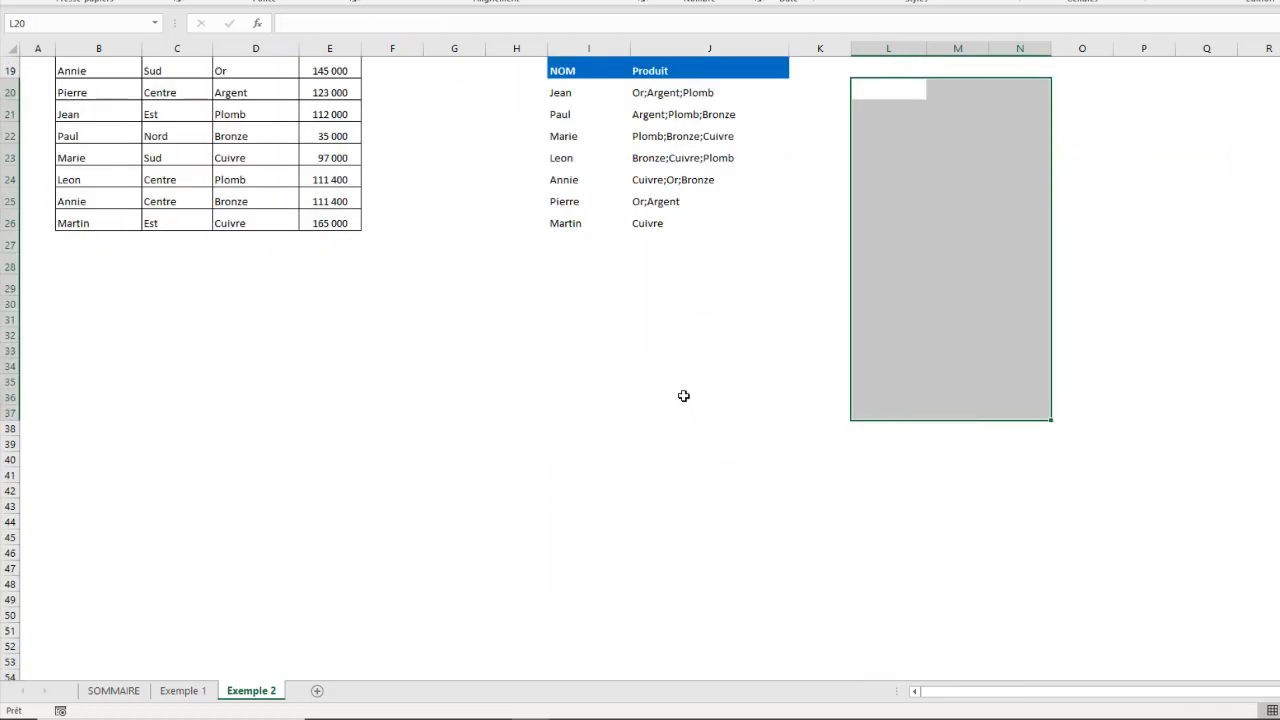
{"action": "scroll", "coordinate": [751, 343], "scroll_direction": "up", "scroll_amount": 6}
{"action": "left_click", "coordinate": [1141, 293]}
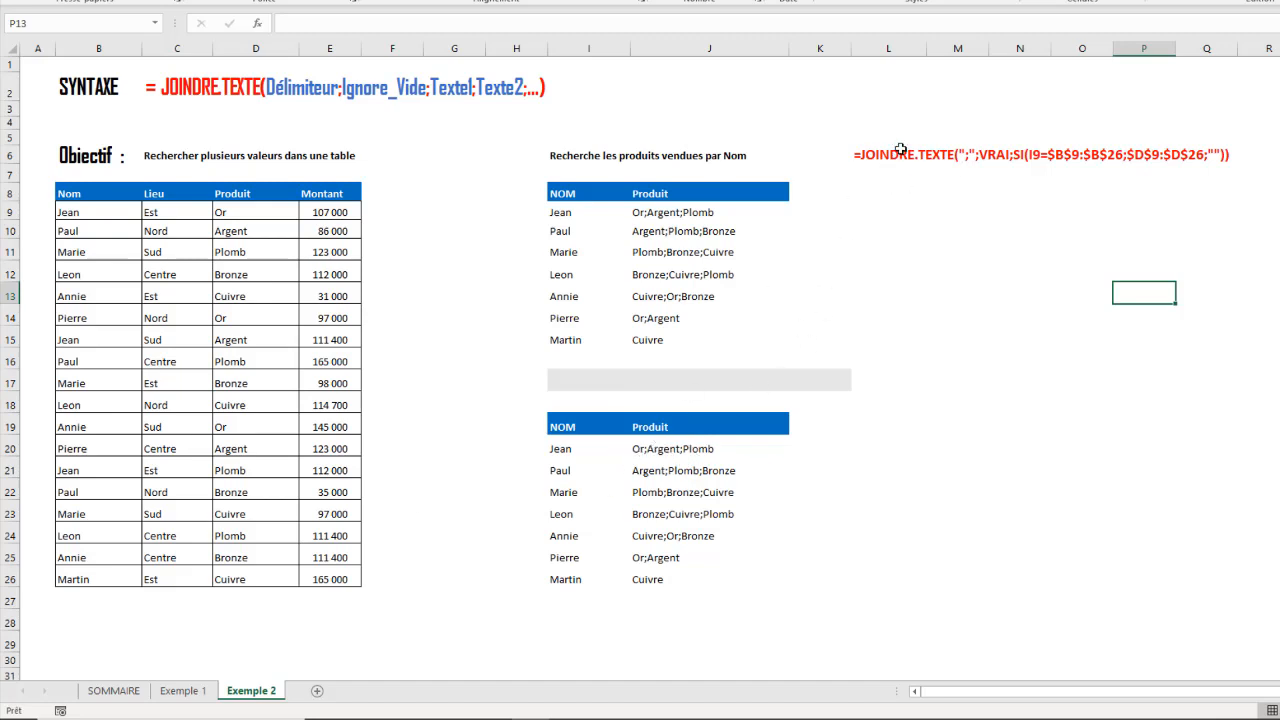
- Inspect the JOINDRE.TEXTE formulas in cells J20 and J21 of the rebuilt table
{"action": "left_click", "coordinate": [664, 452]}
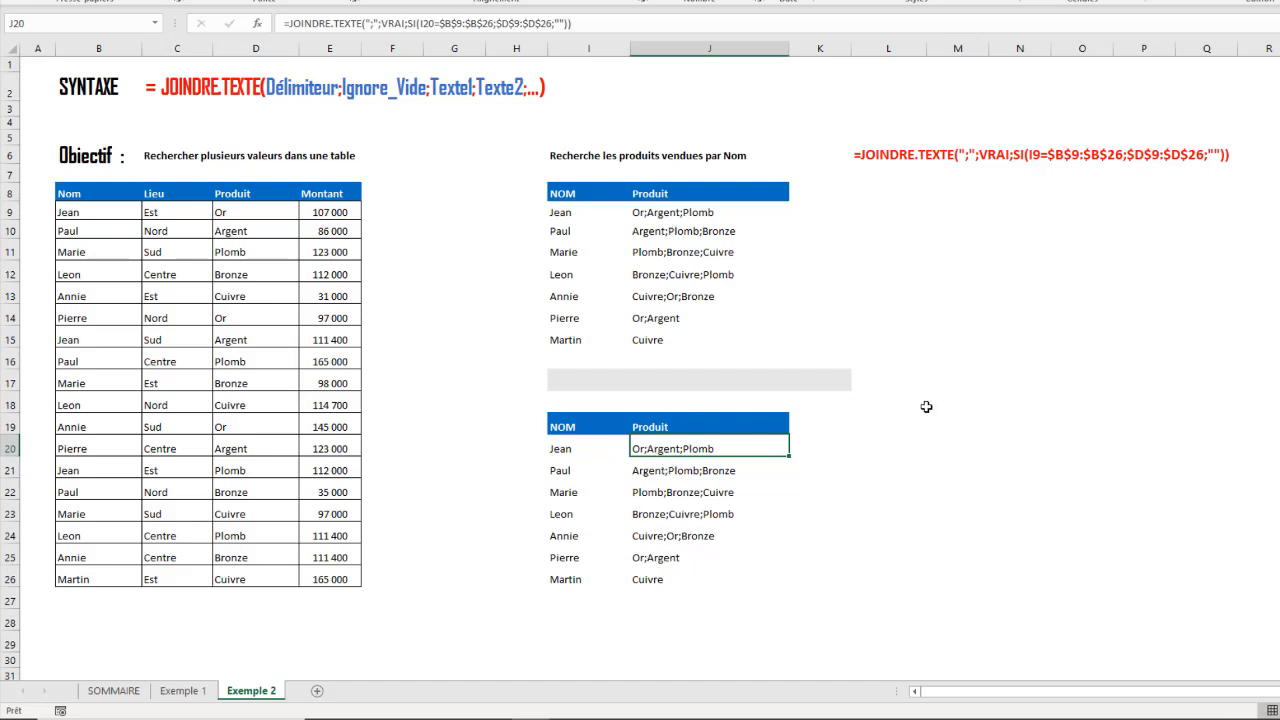
{"action": "left_click", "coordinate": [983, 440]}
{"action": "left_click", "coordinate": [676, 463]}
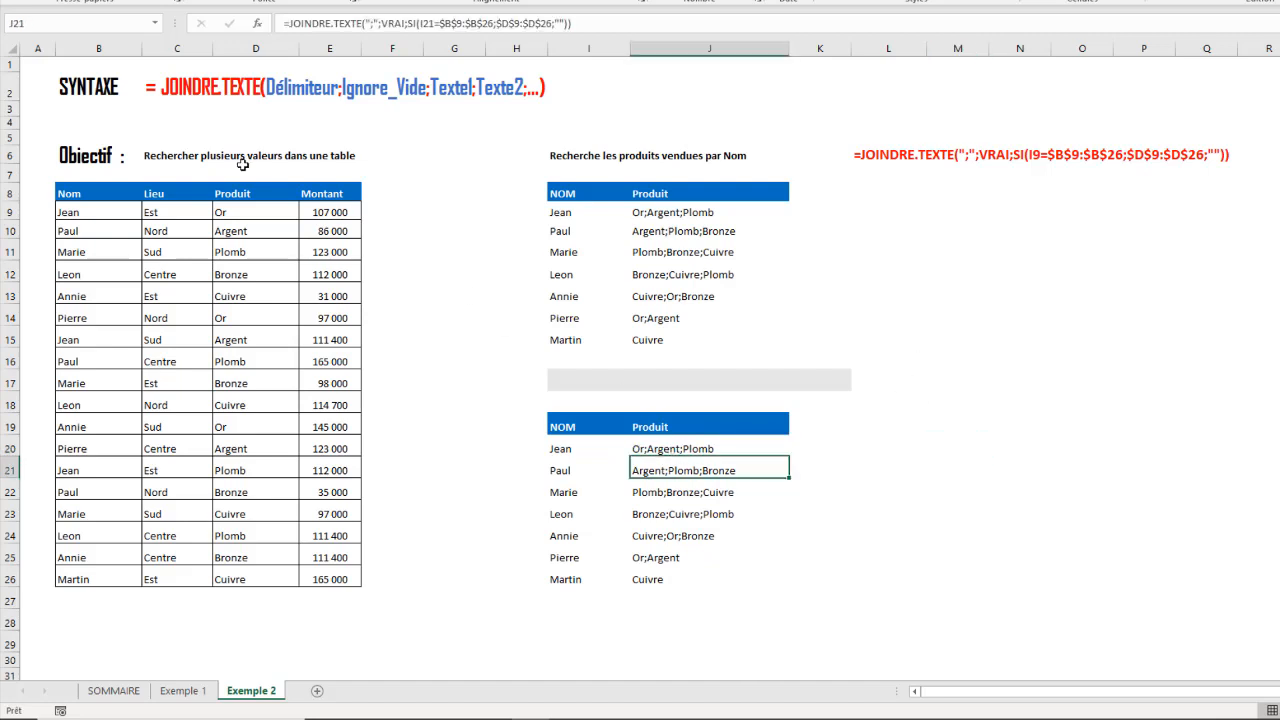
{"action": "left_click", "coordinate": [956, 515]}
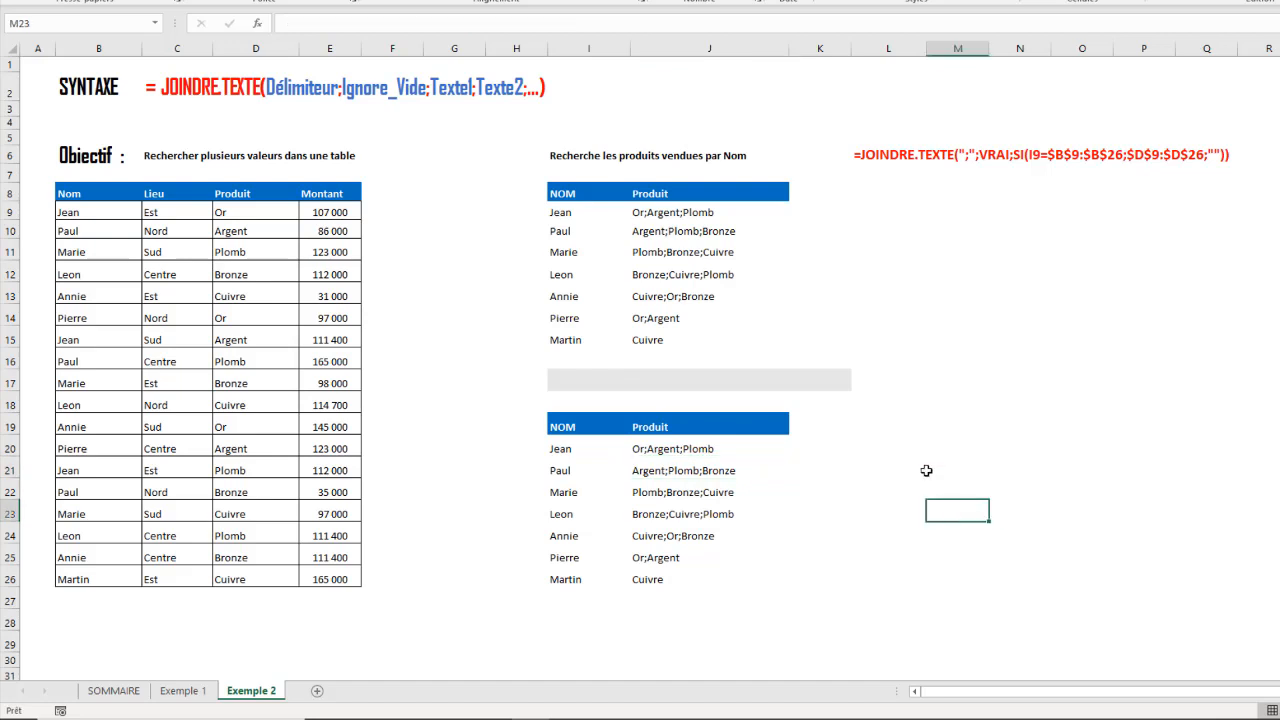
{"action": "left_click", "coordinate": [917, 445]}
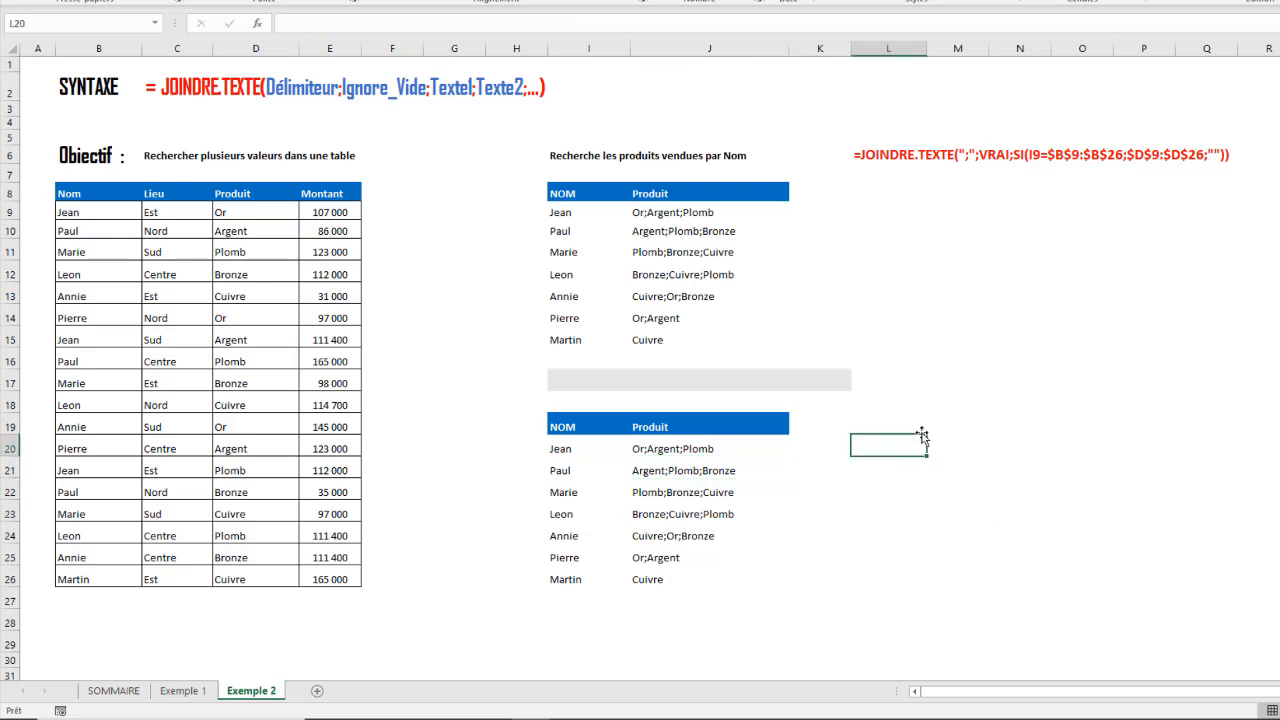